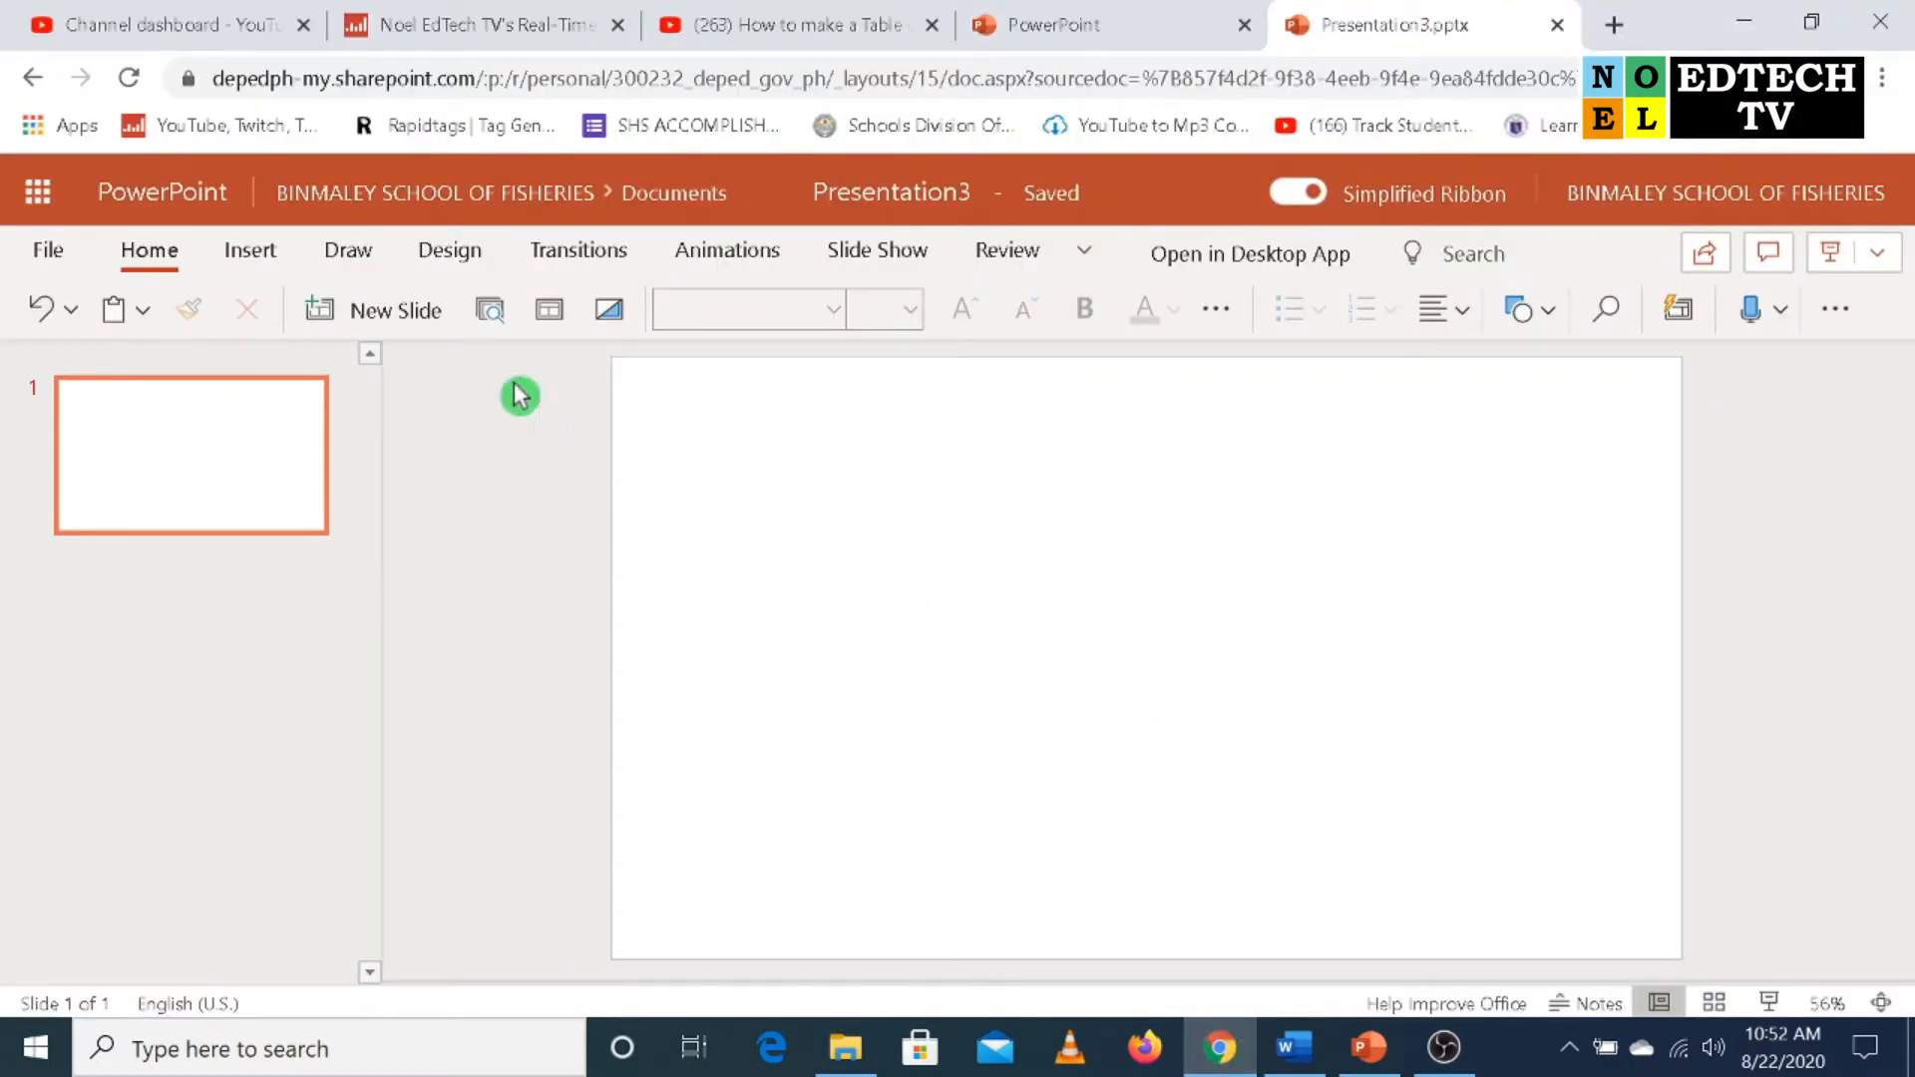
Insert a rounded rectangle and stretch it into a vertical bar 1.00" wide and about 6.52" tall along the slide's left side.
{"action": "left_click", "coordinate": [240, 269]}
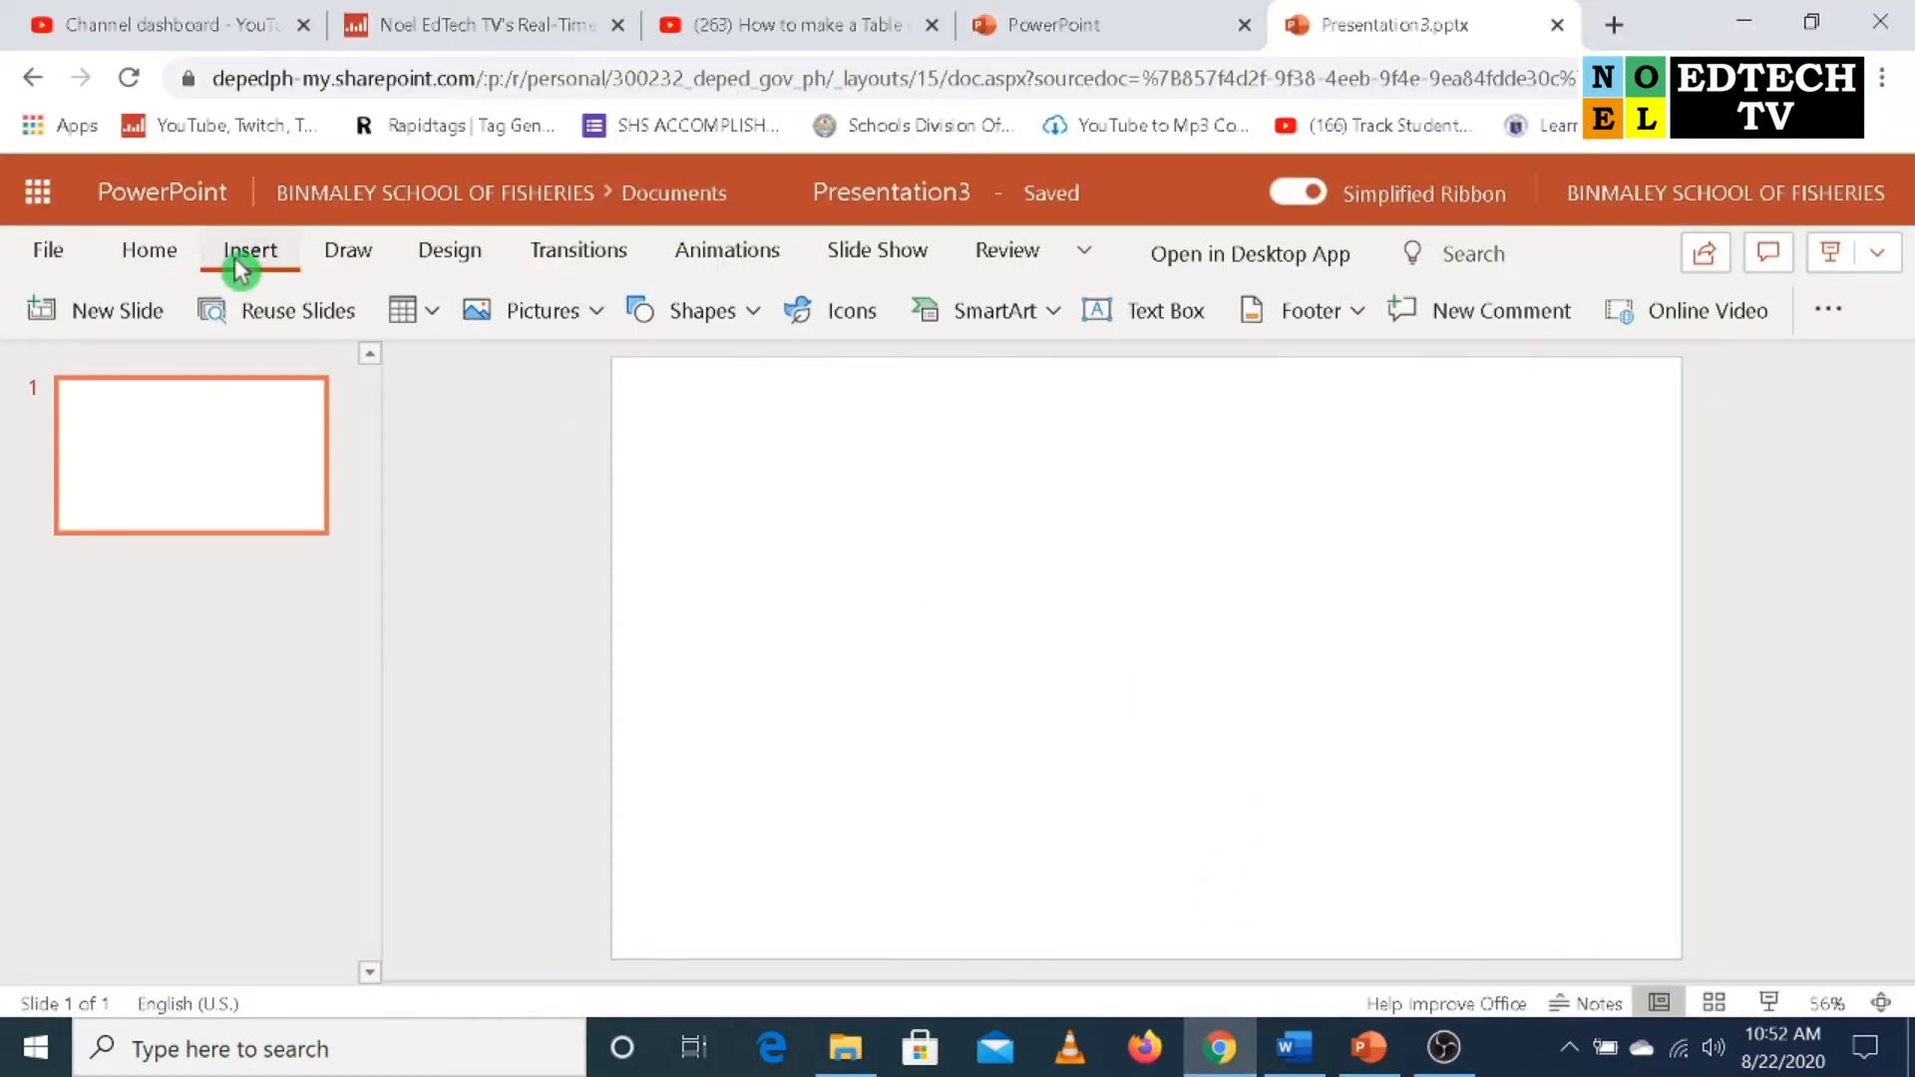
{"action": "left_click", "coordinate": [708, 319]}
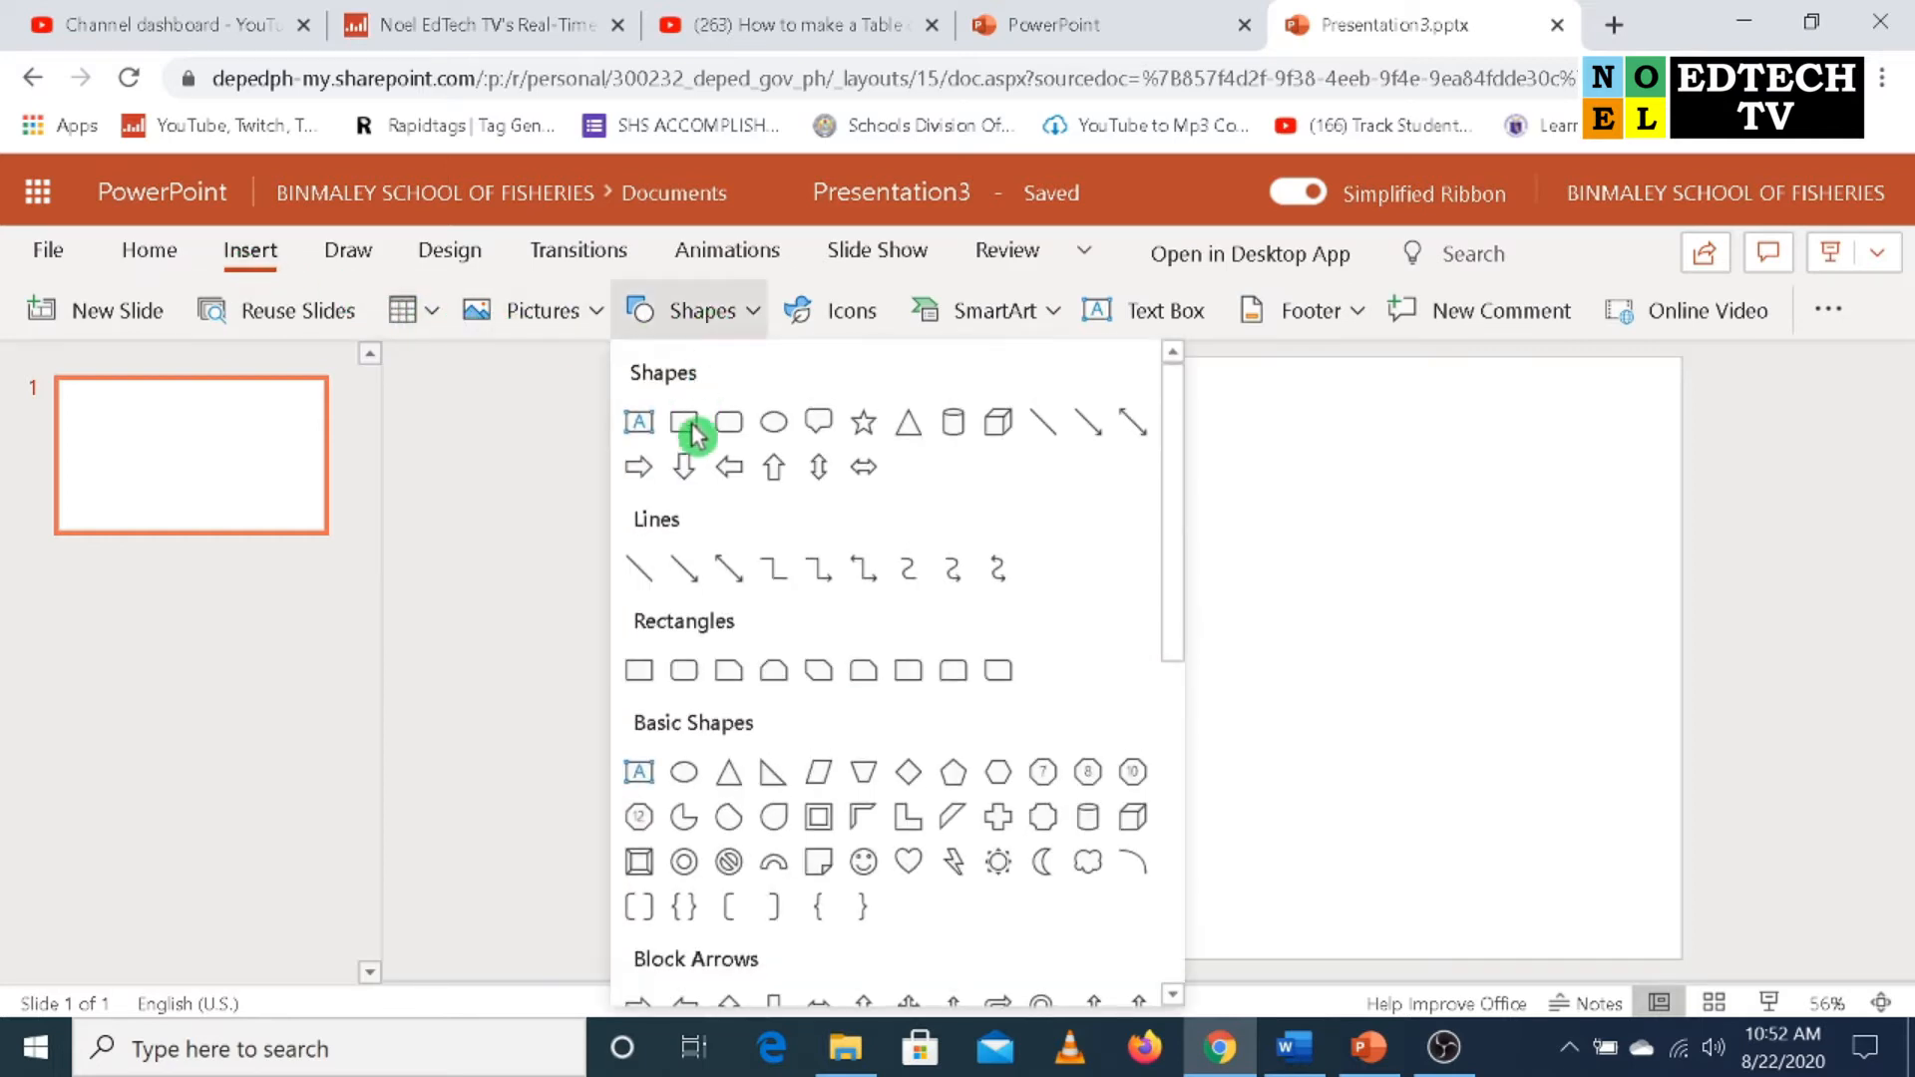
{"action": "left_click", "coordinate": [701, 686]}
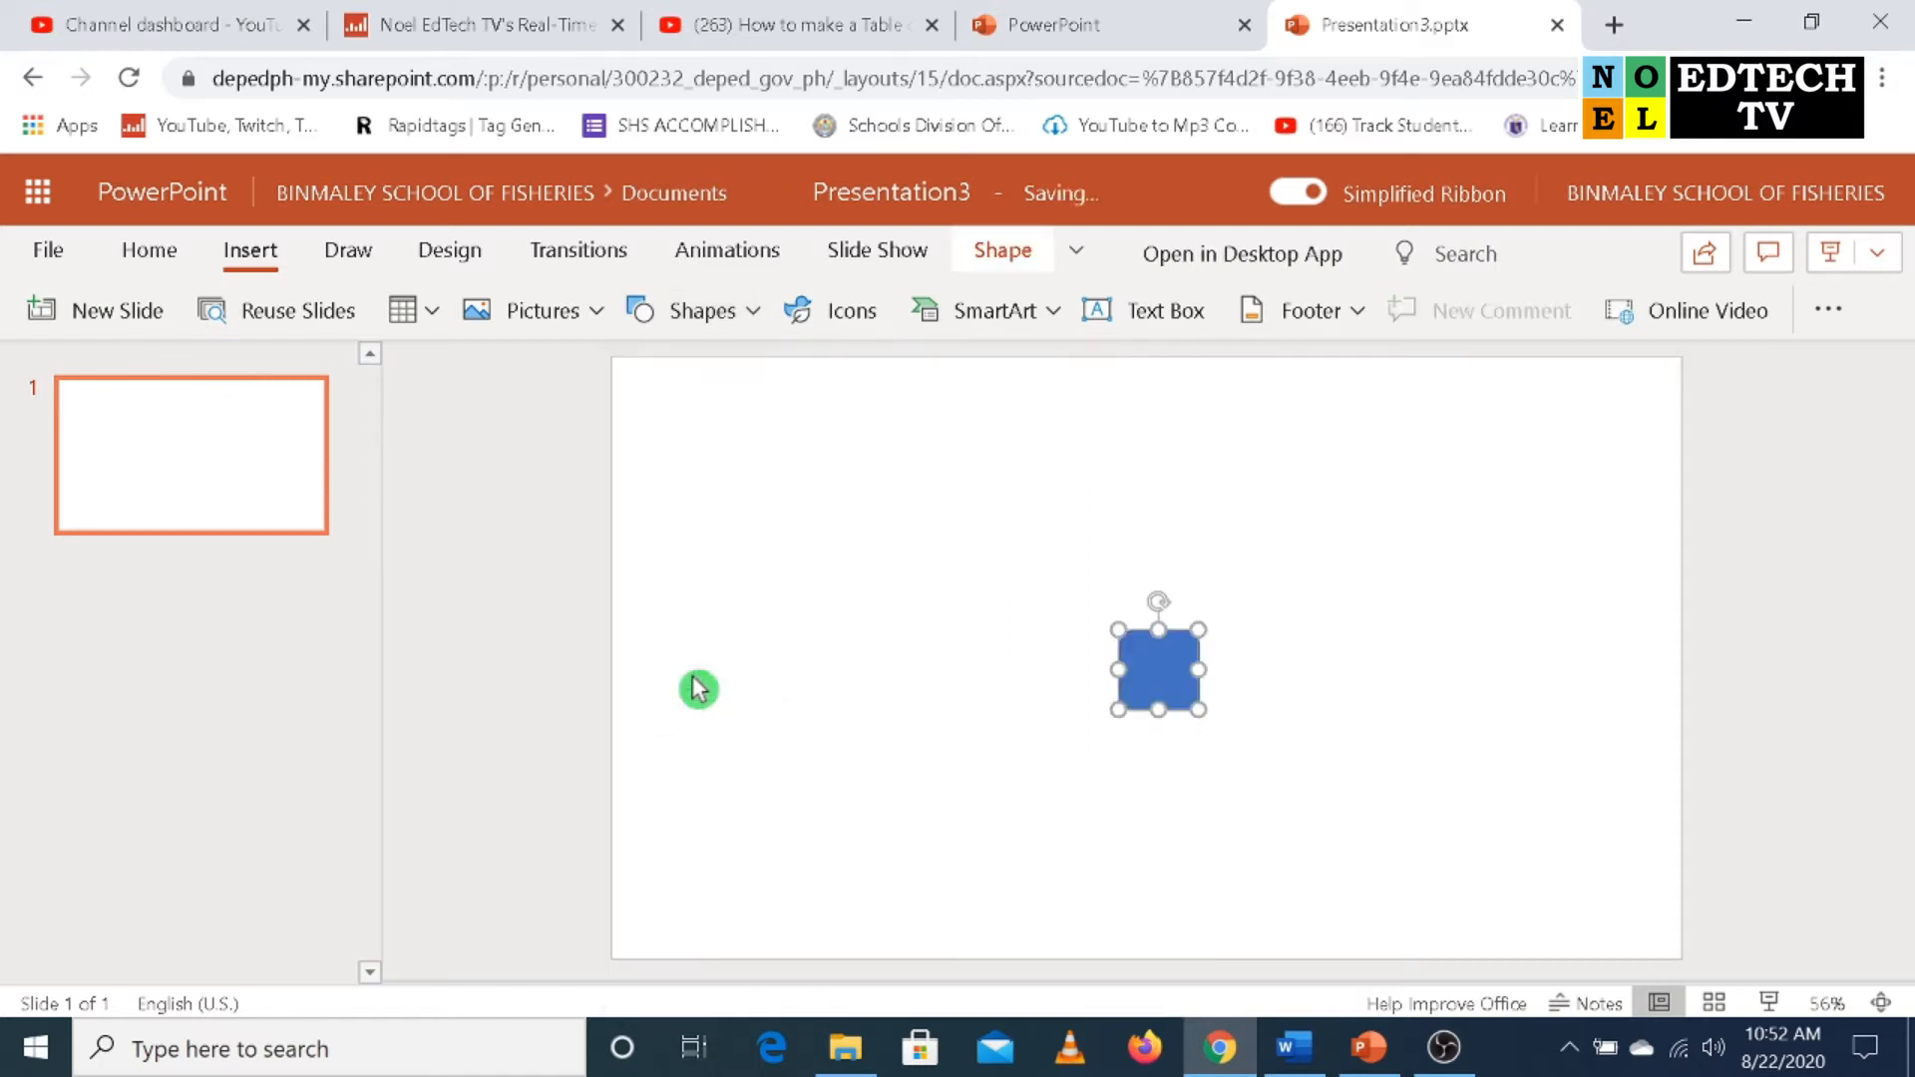
{"action": "left_click_drag", "start_coordinate": [1200, 654], "coordinate": [669, 916]}
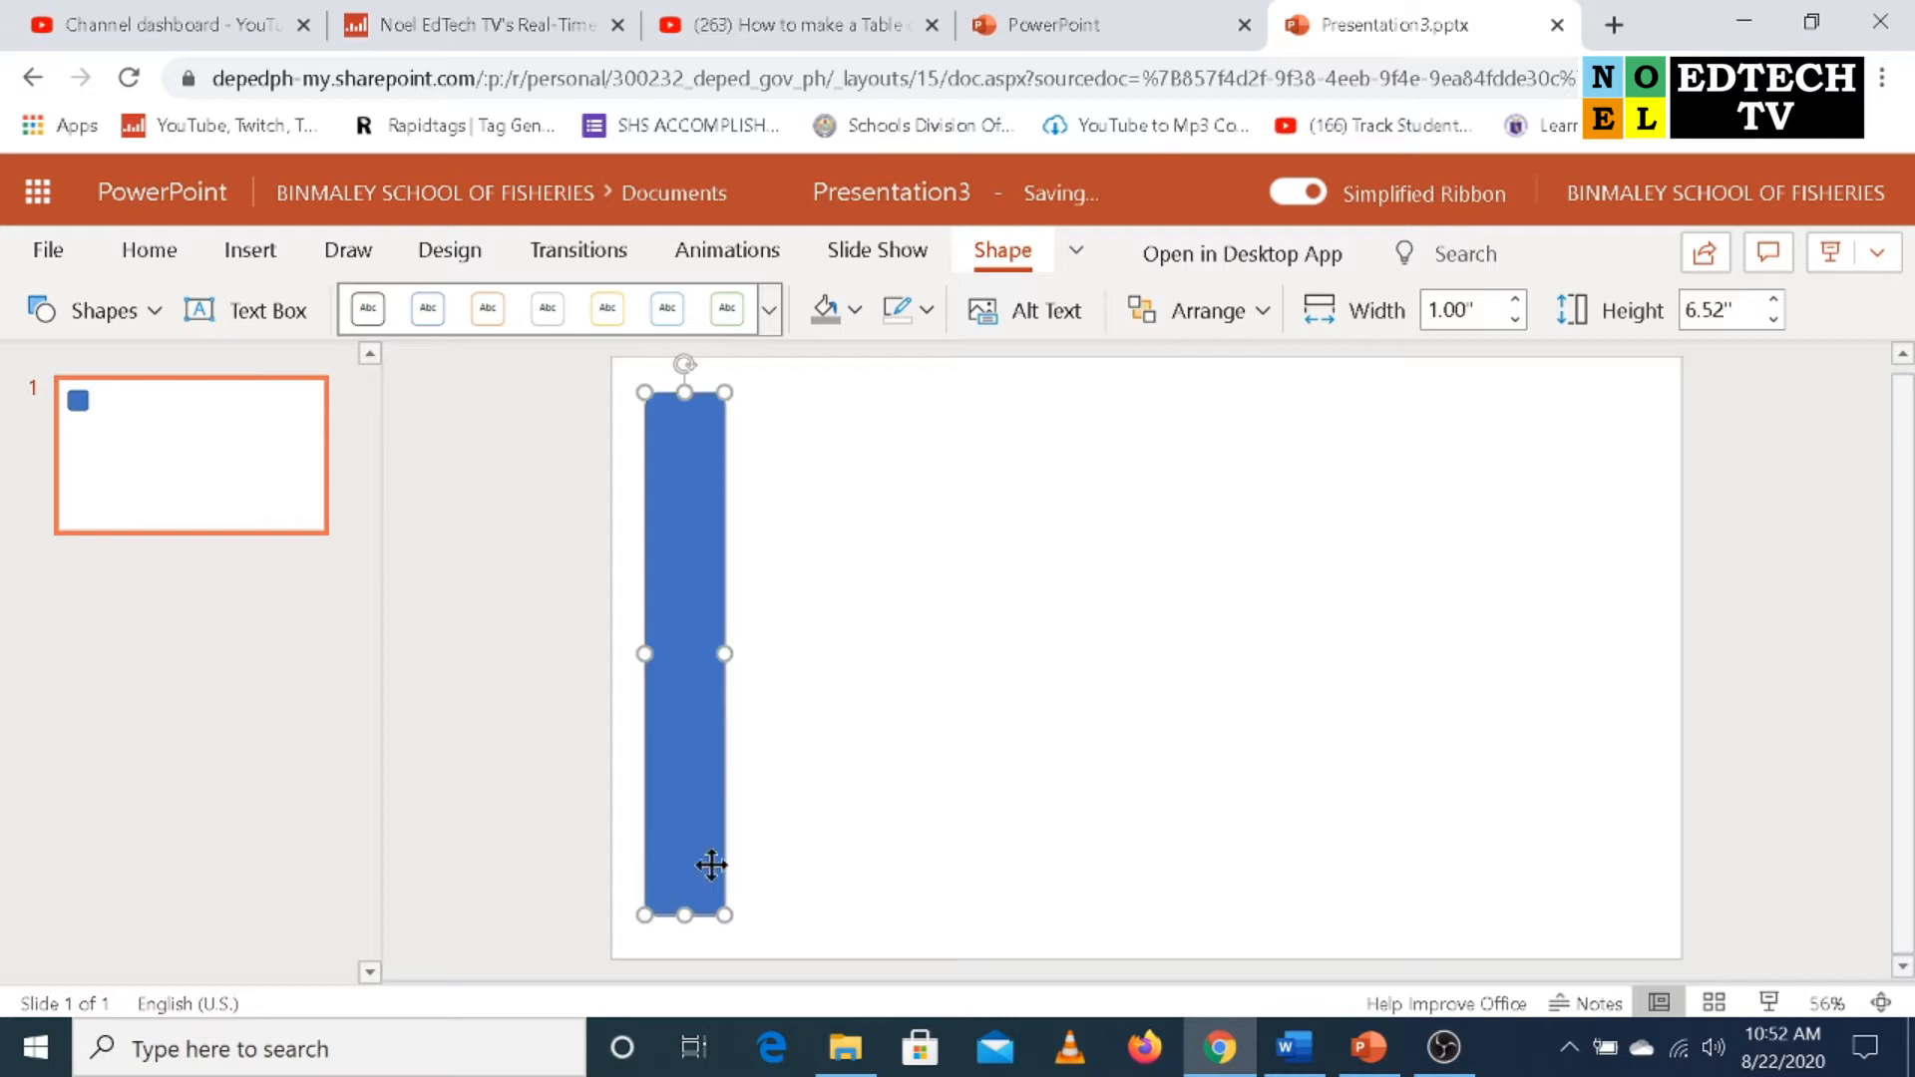
Remove the vertical bar's outline and fill it with a medium gray theme color.
{"action": "left_click", "coordinate": [927, 321]}
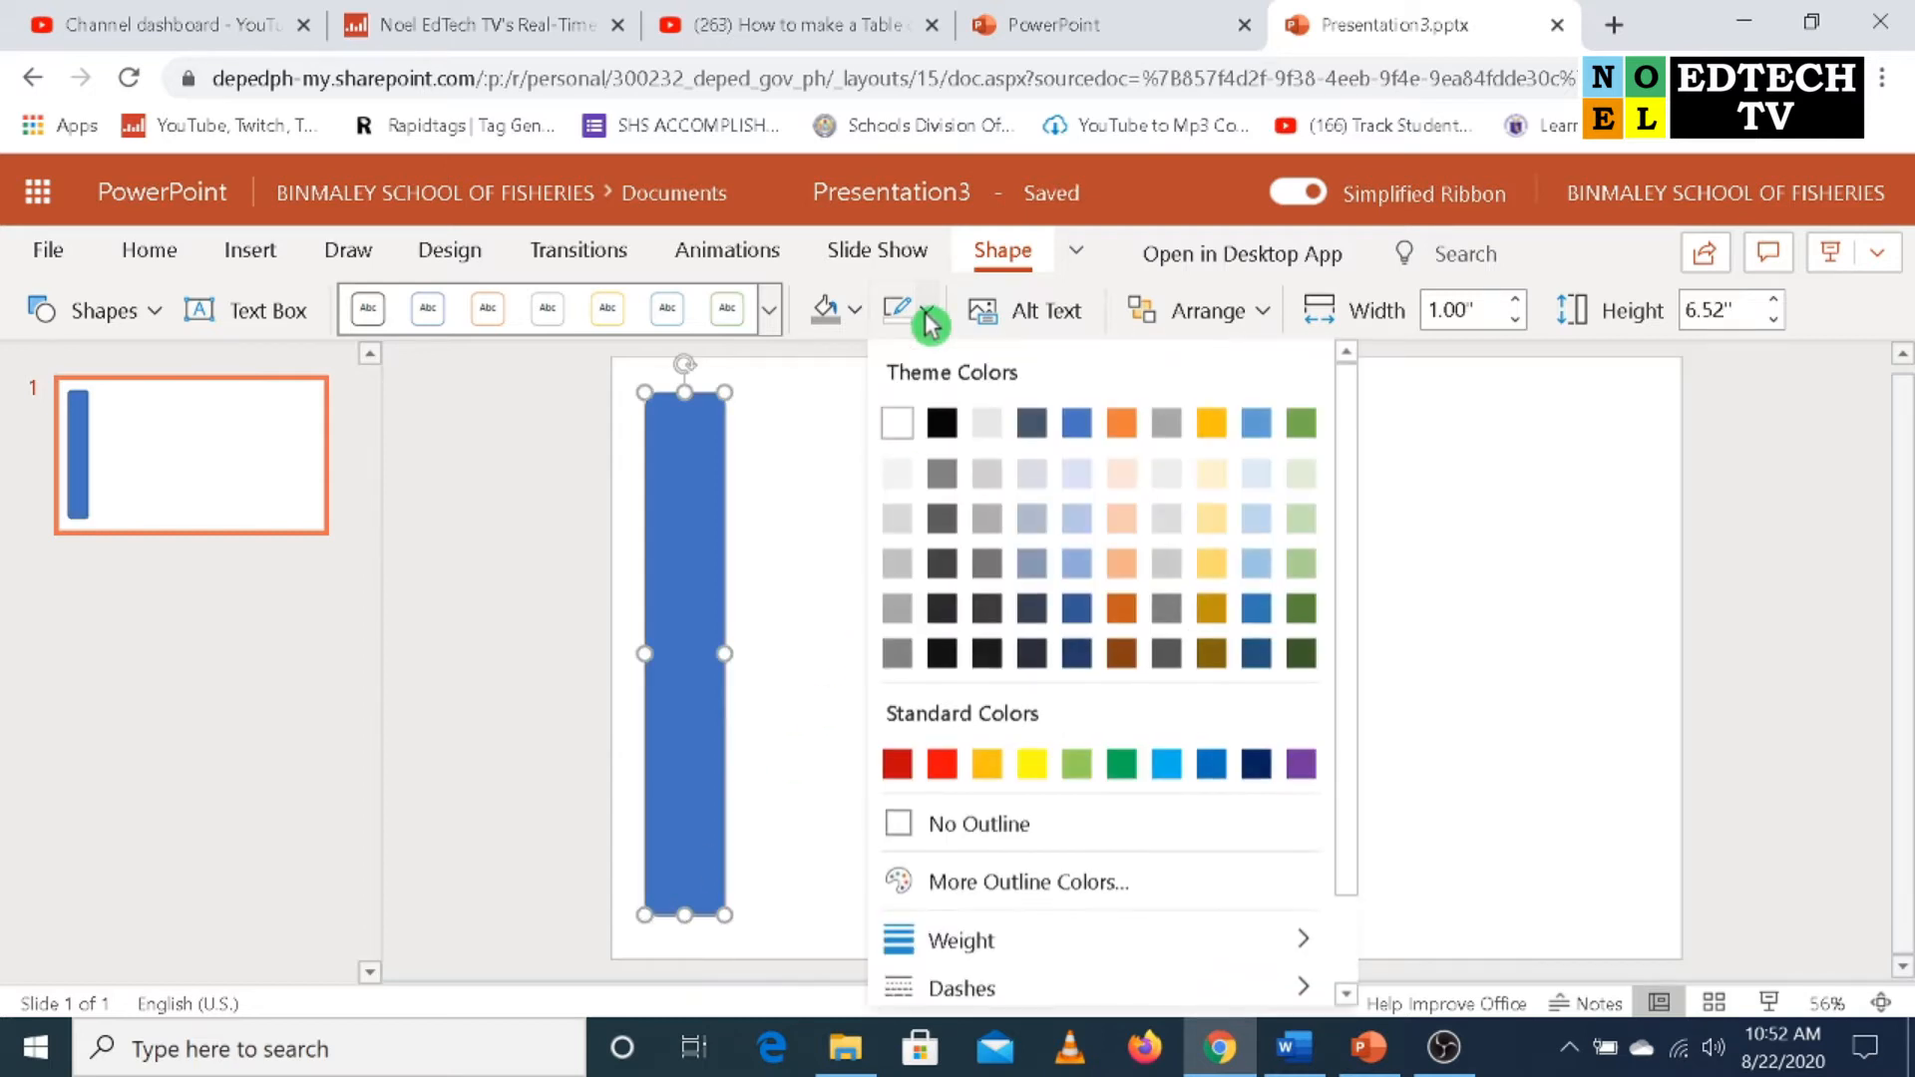
{"action": "left_click", "coordinate": [1022, 836]}
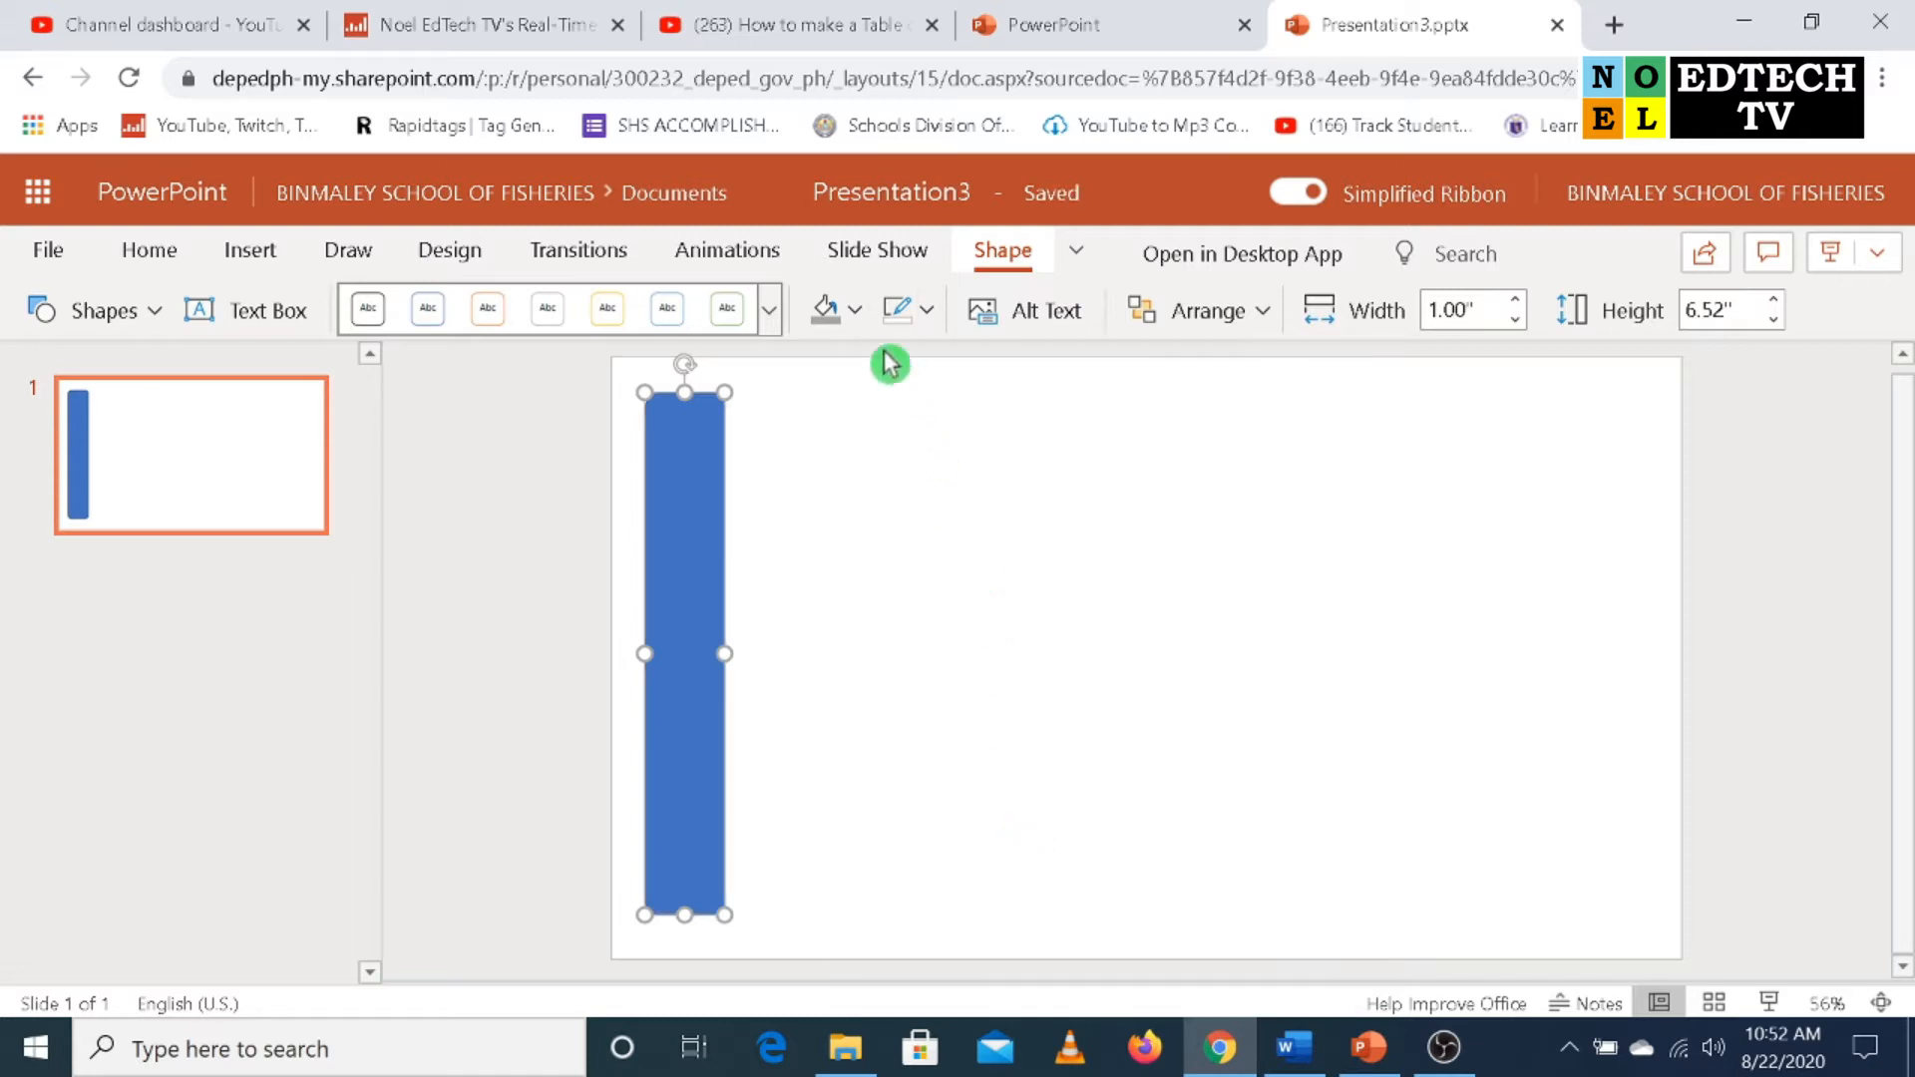
{"action": "left_click", "coordinate": [856, 313]}
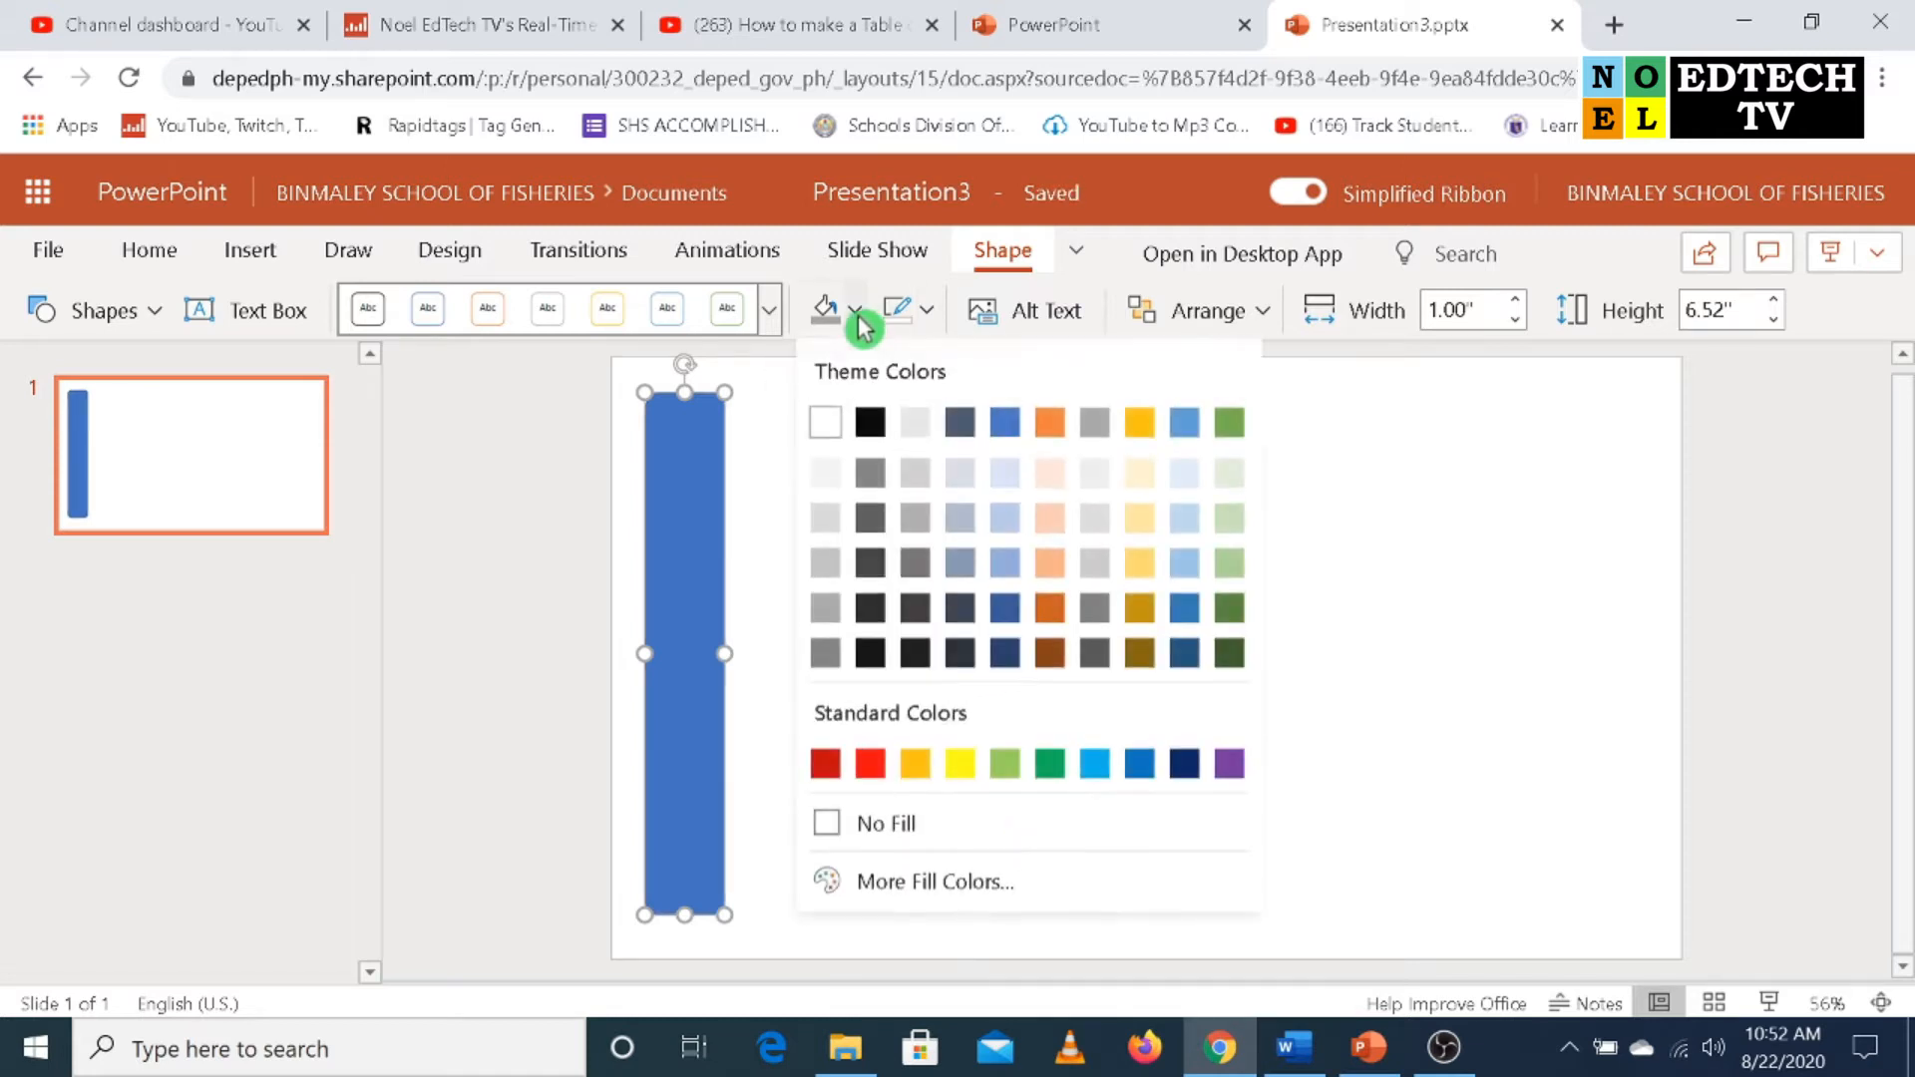
{"action": "left_click", "coordinate": [825, 611]}
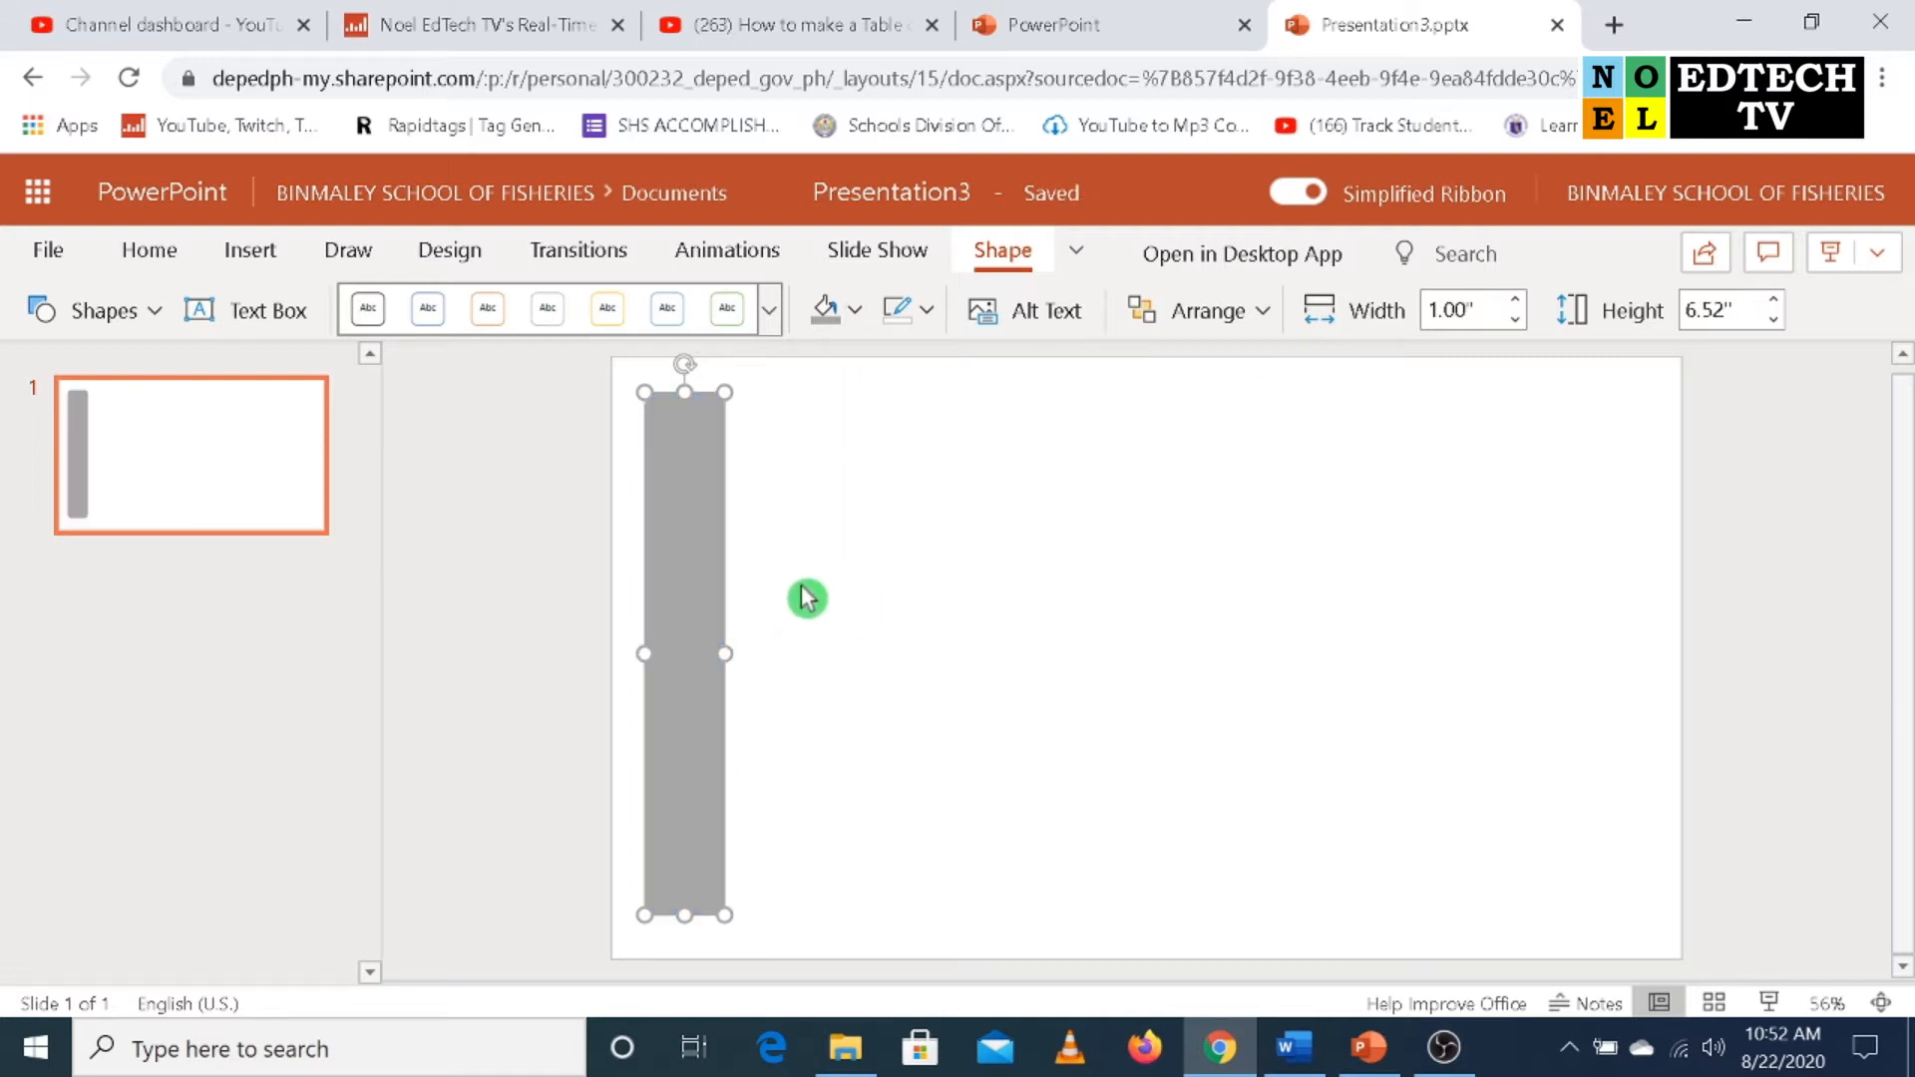
Duplicate the gray bar and move the copy level with the original, slightly offset to its right.
{"action": "right_click", "coordinate": [718, 552]}
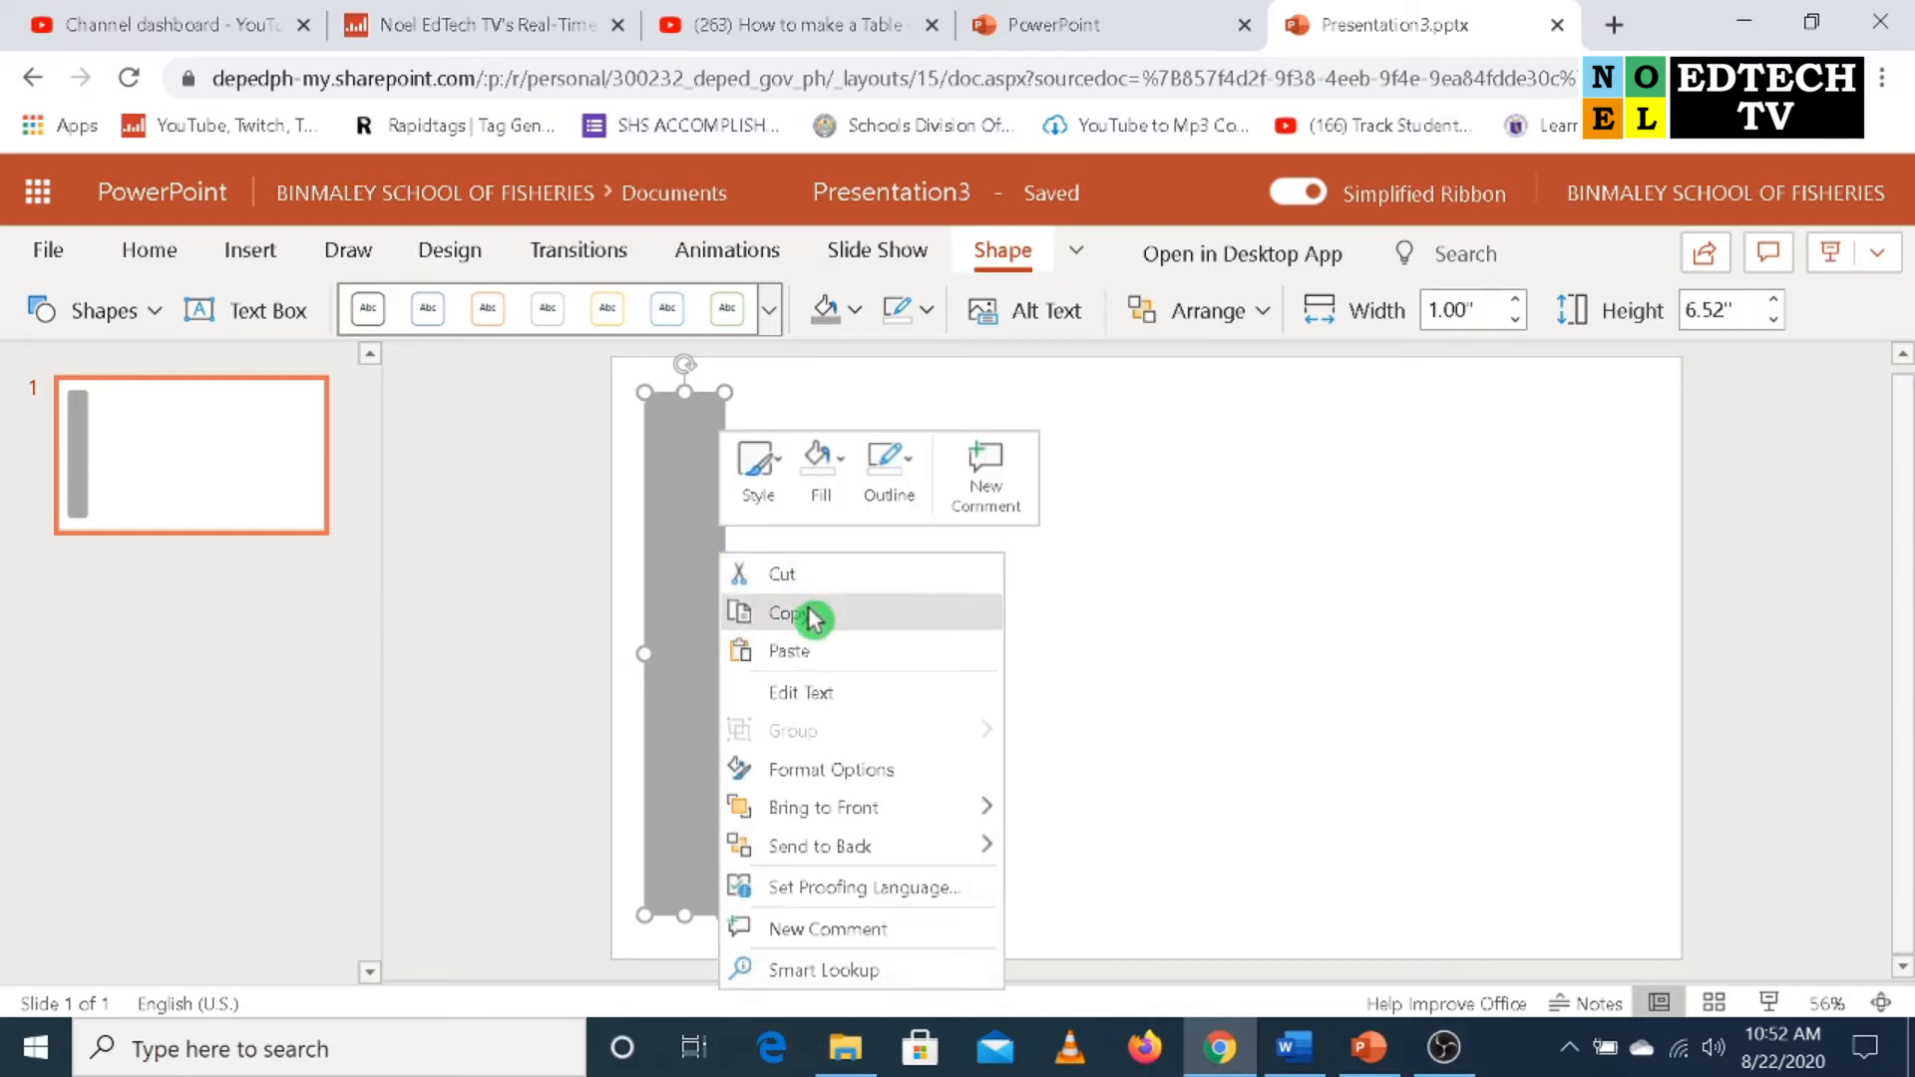
{"action": "left_click", "coordinate": [814, 618]}
{"action": "left_click", "coordinate": [931, 602]}
{"action": "right_click", "coordinate": [931, 603]}
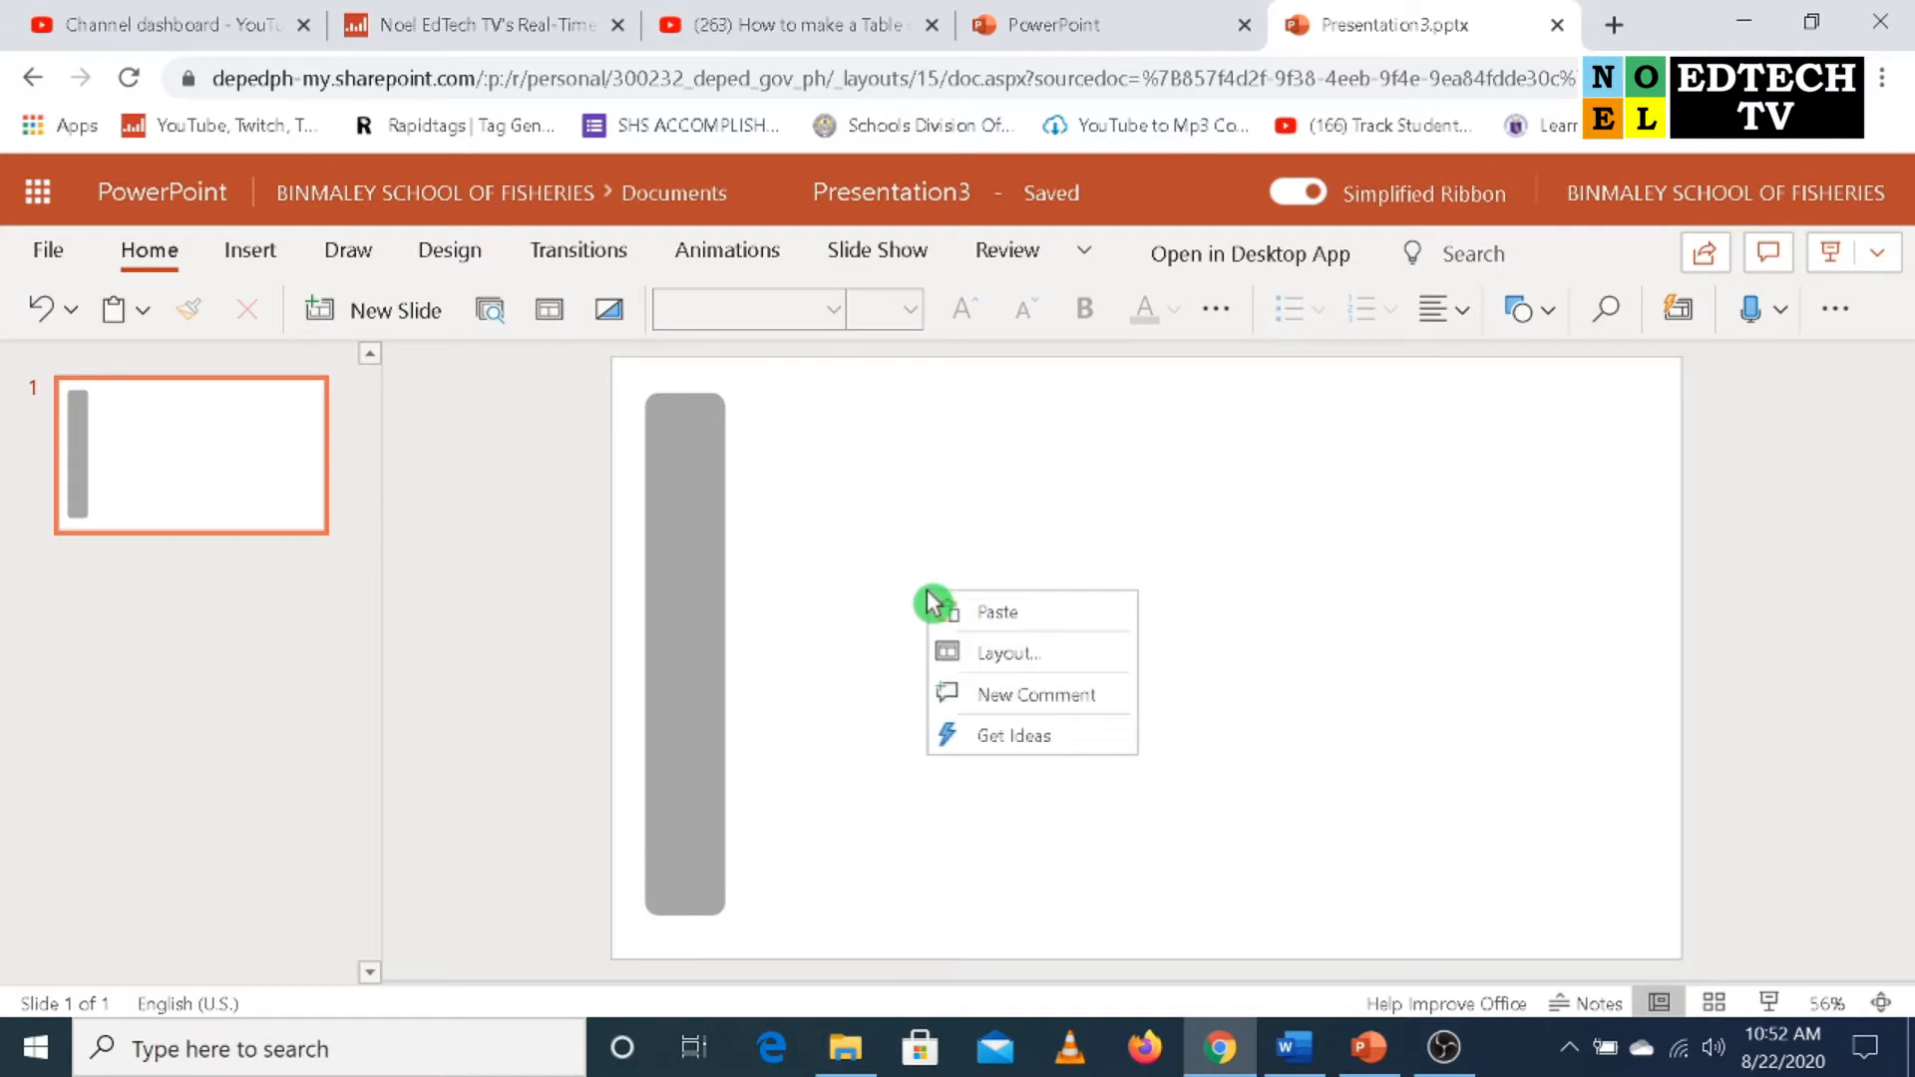
{"action": "left_click", "coordinate": [1062, 631]}
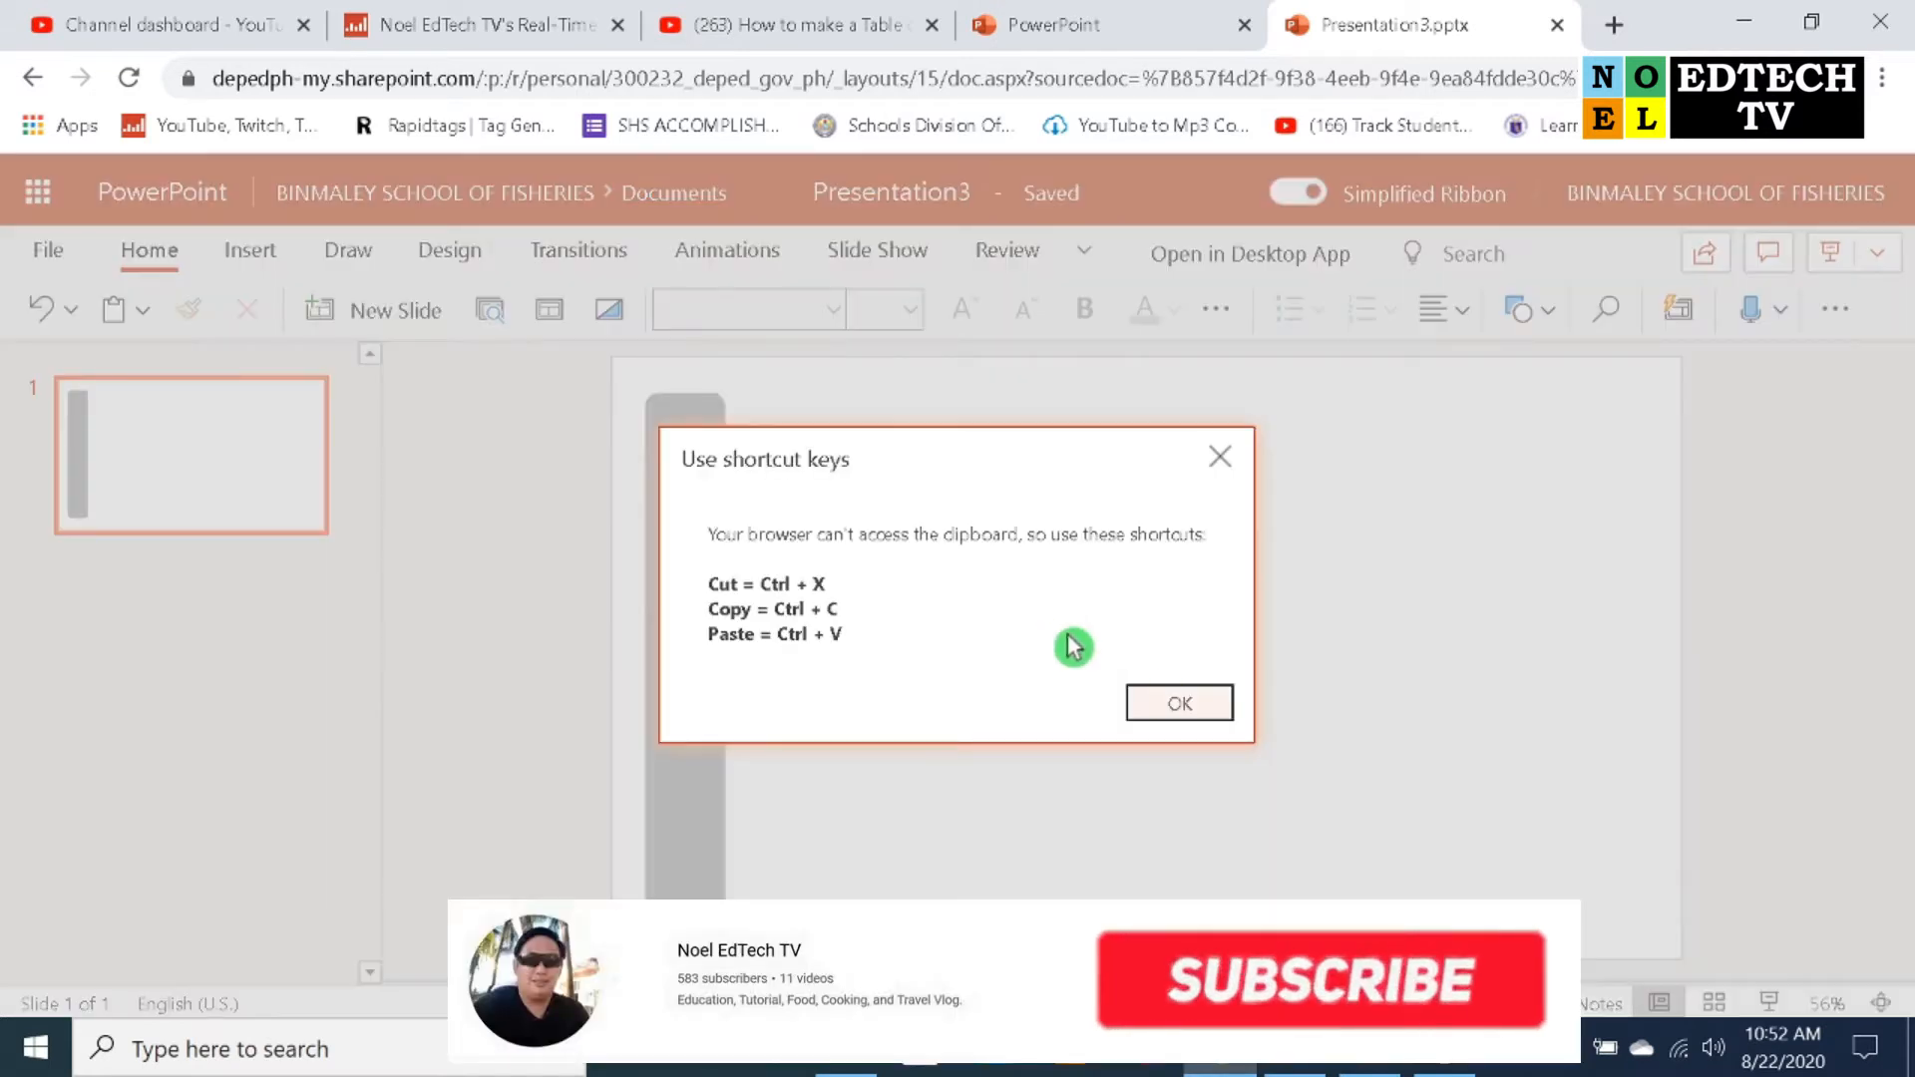
{"action": "left_click", "coordinate": [1183, 704]}
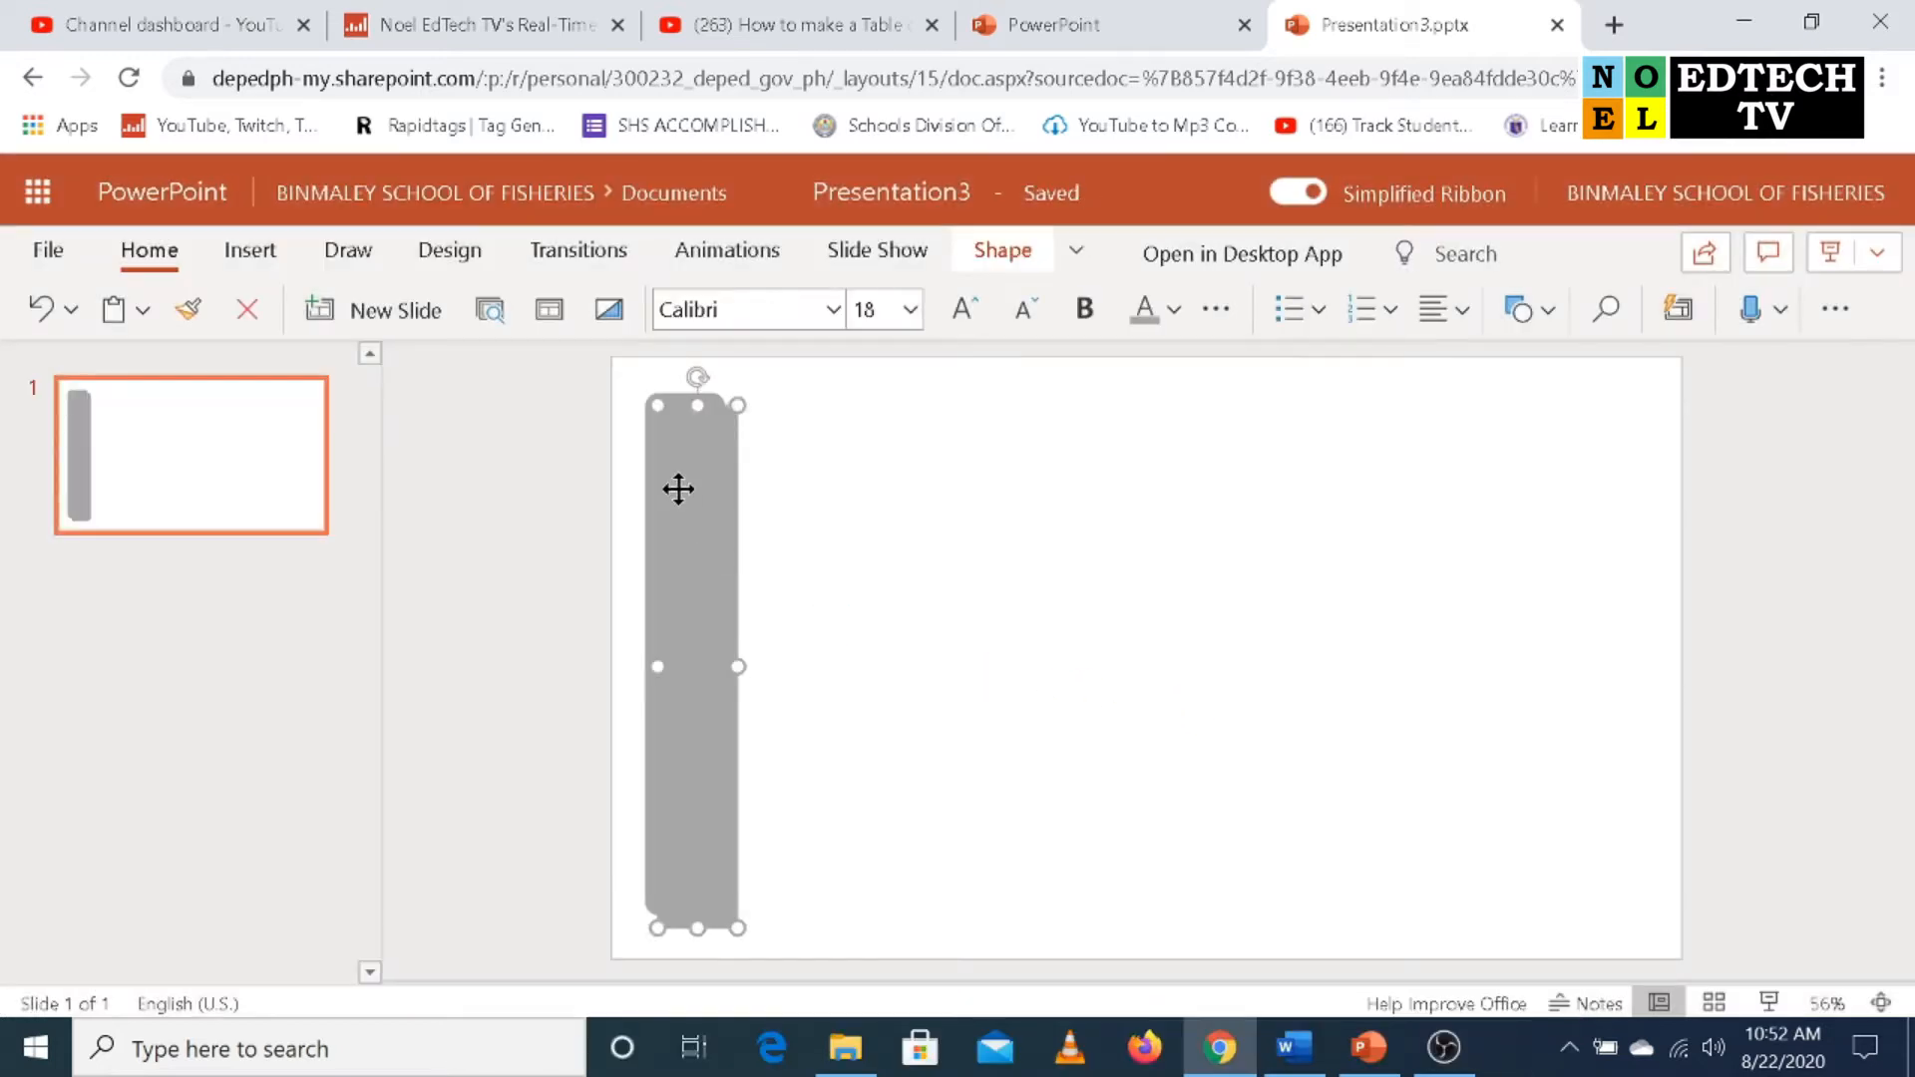
{"action": "mouse_move", "coordinate": [678, 488]}
{"action": "left_mouse_down"}
{"action": "mouse_move", "coordinate": [701, 474]}
{"action": "mouse_move", "coordinate": [682, 474]}
{"action": "left_mouse_up"}
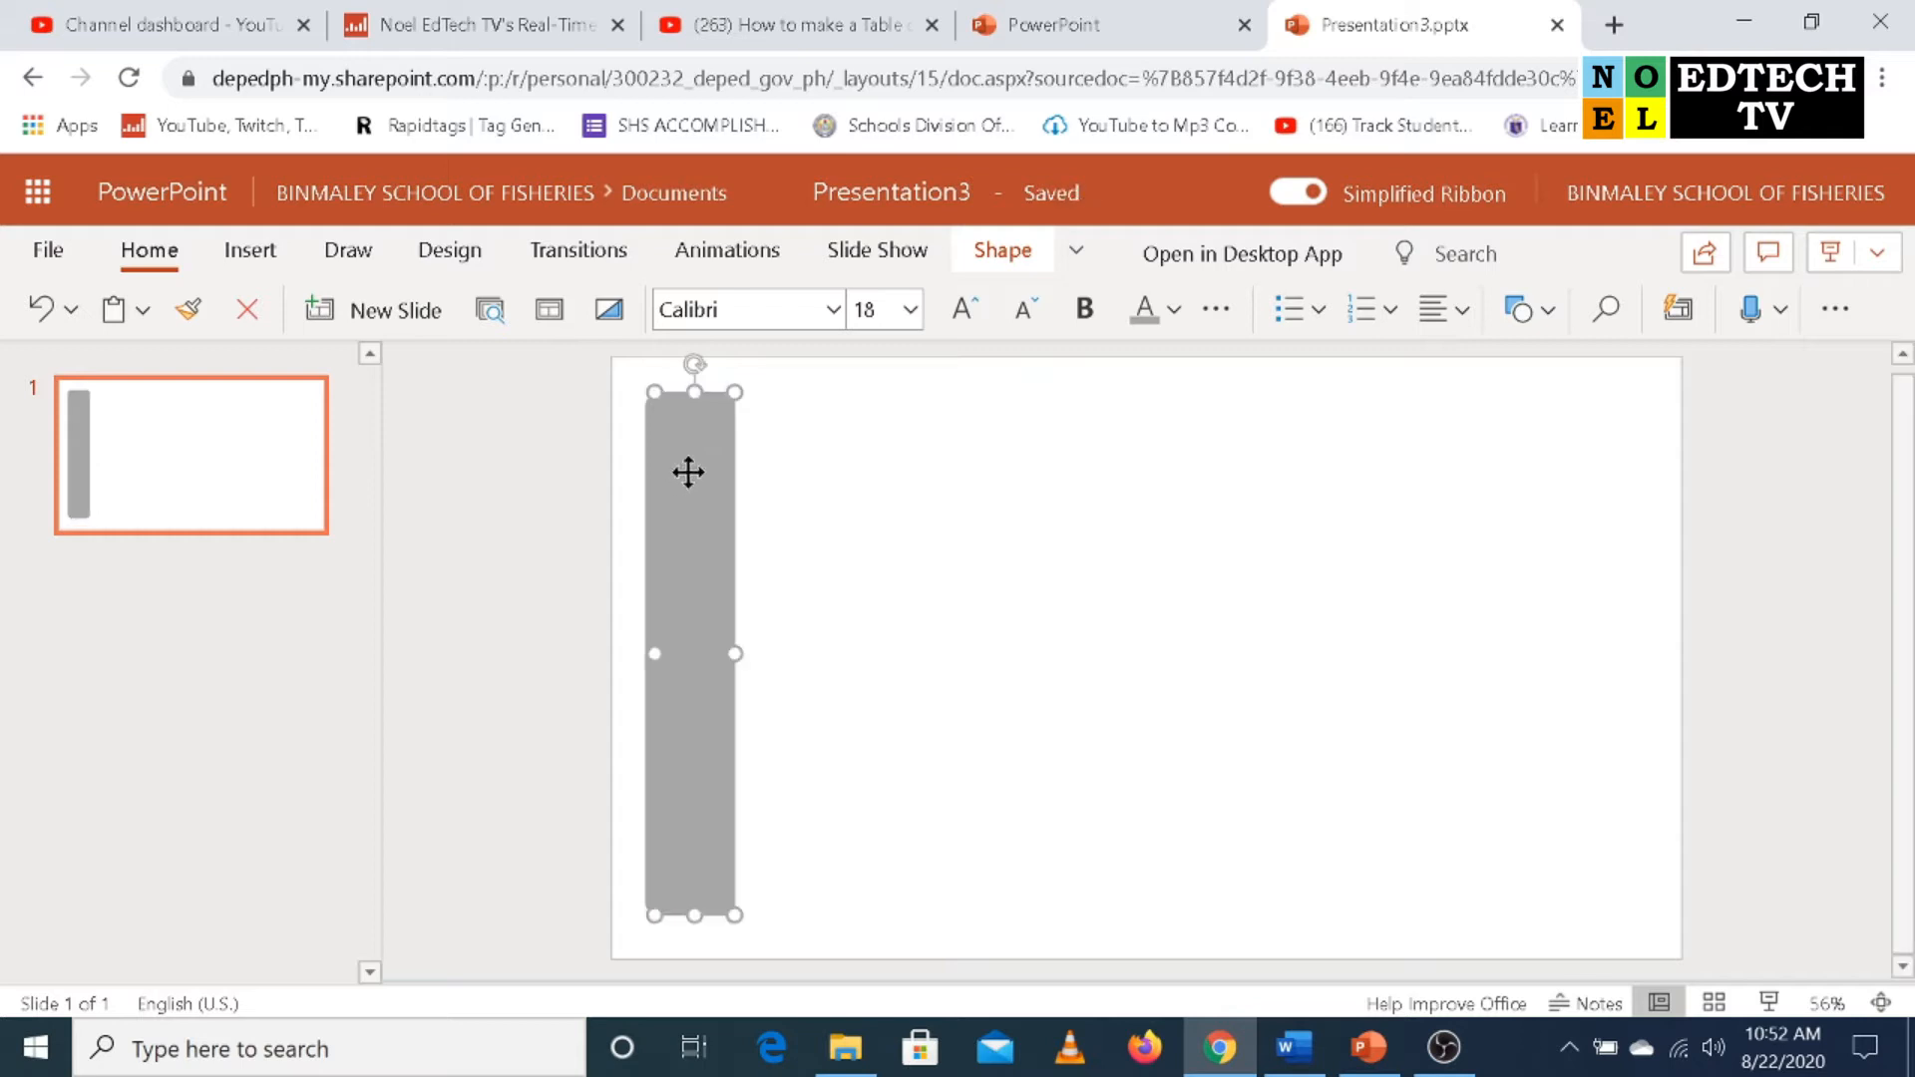
Fill the copied bar with a dark blue theme color and remove its outline.
{"action": "left_click", "coordinate": [1177, 319]}
{"action": "left_click", "coordinate": [1154, 325]}
{"action": "right_click", "coordinate": [701, 476]}
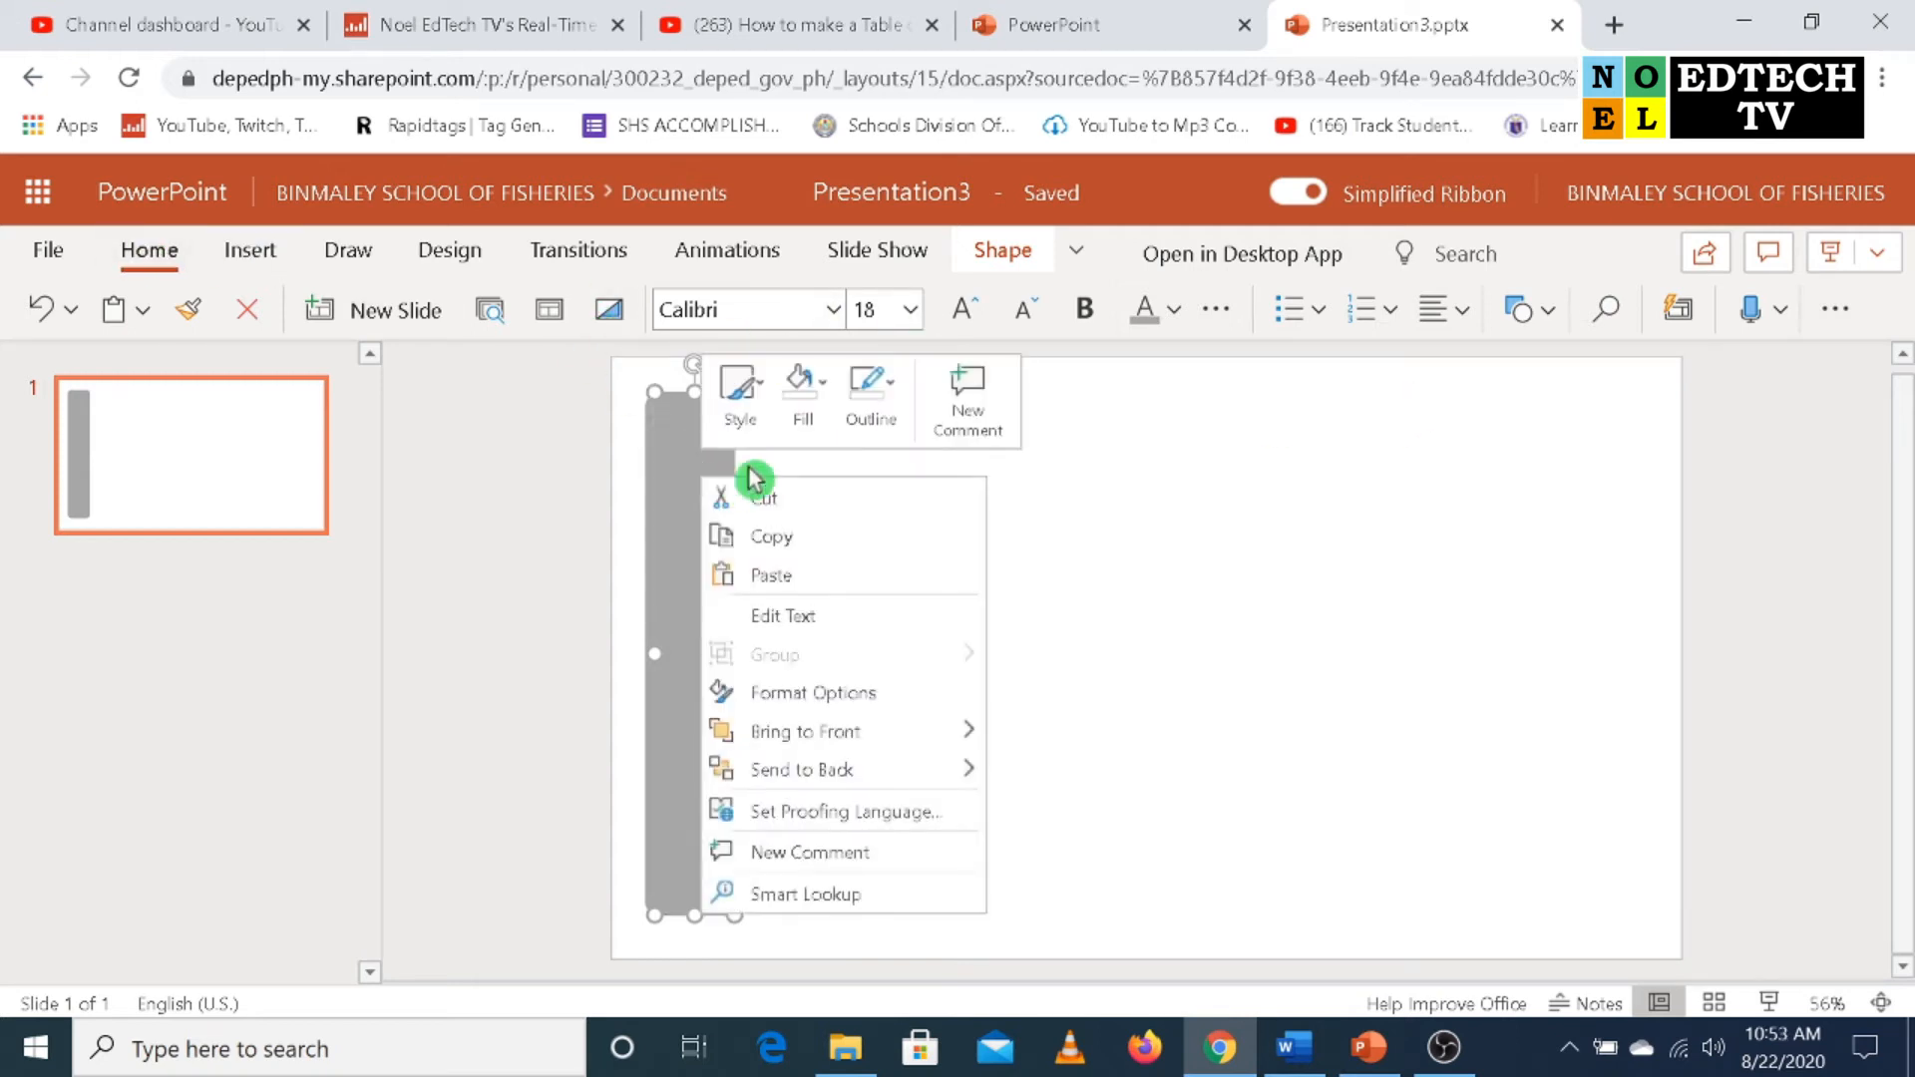
{"action": "left_click", "coordinate": [817, 431]}
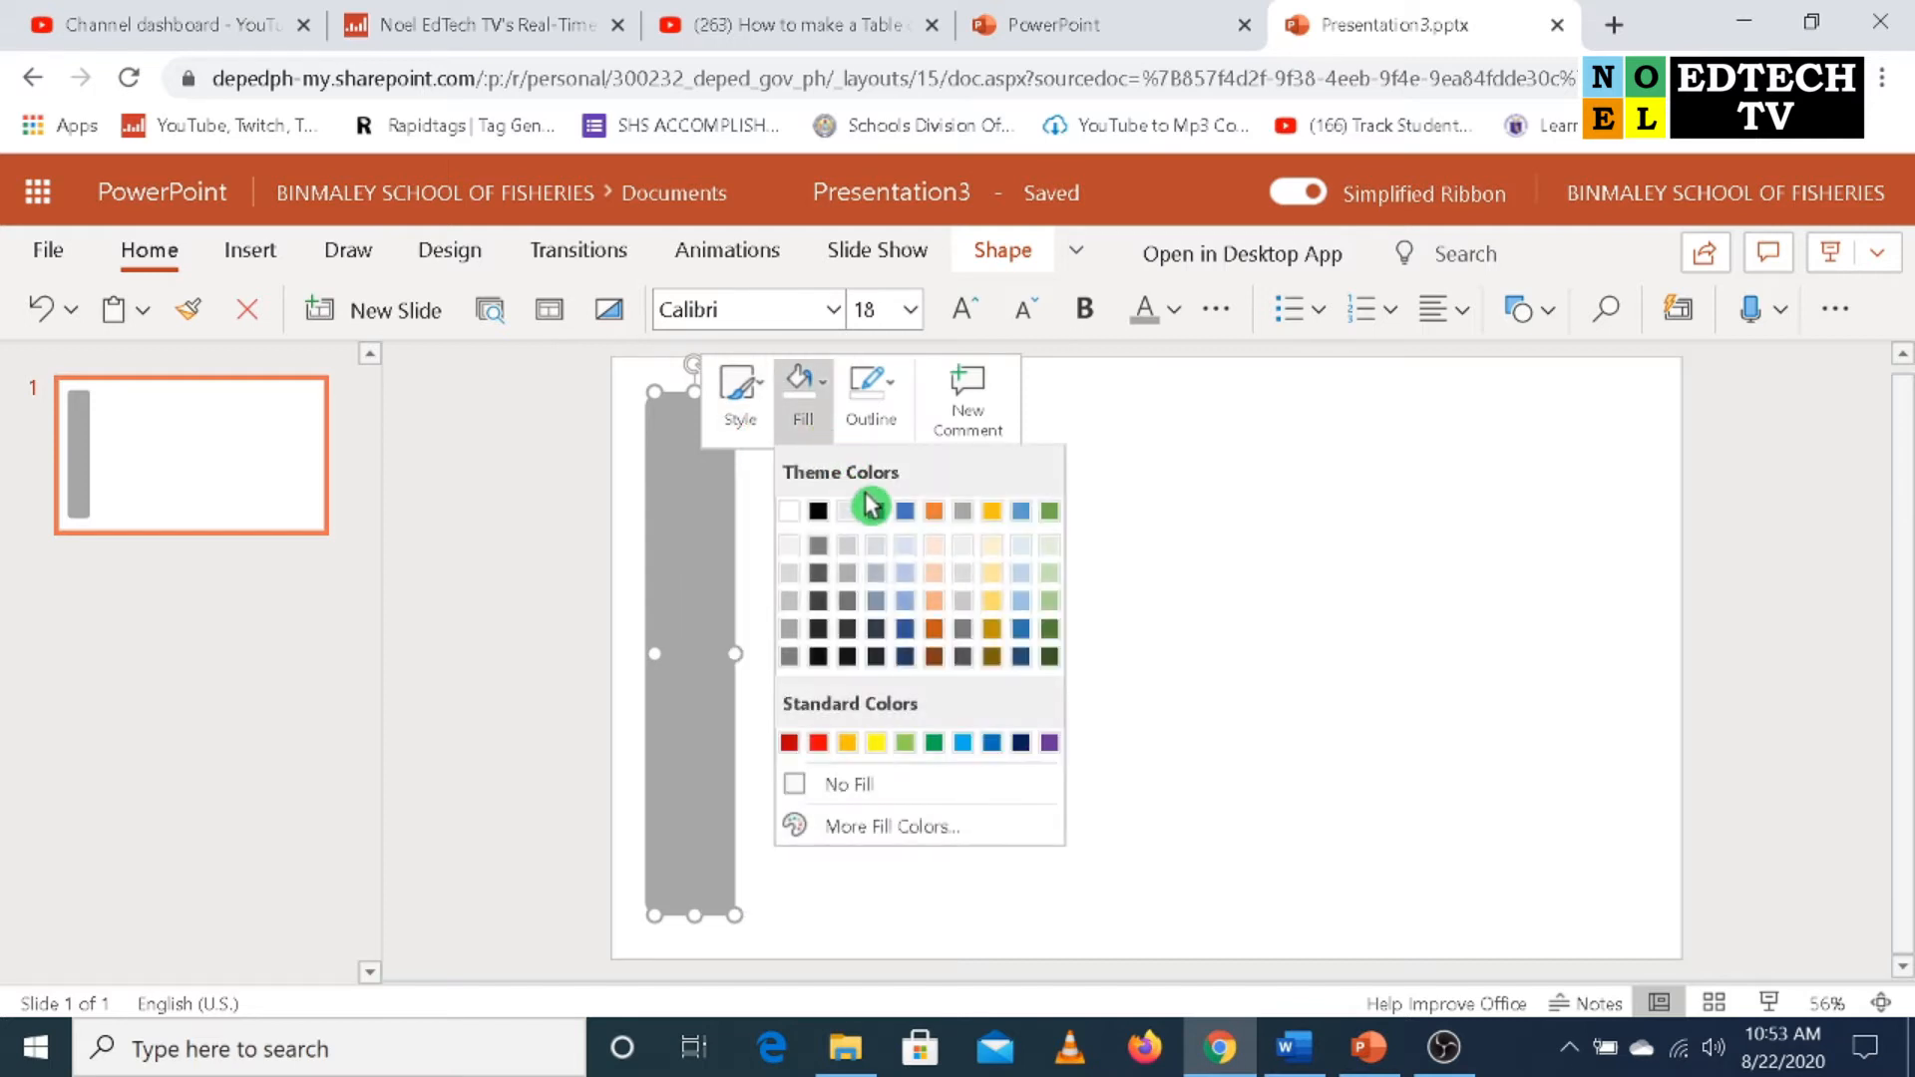
{"action": "left_click", "coordinate": [907, 604]}
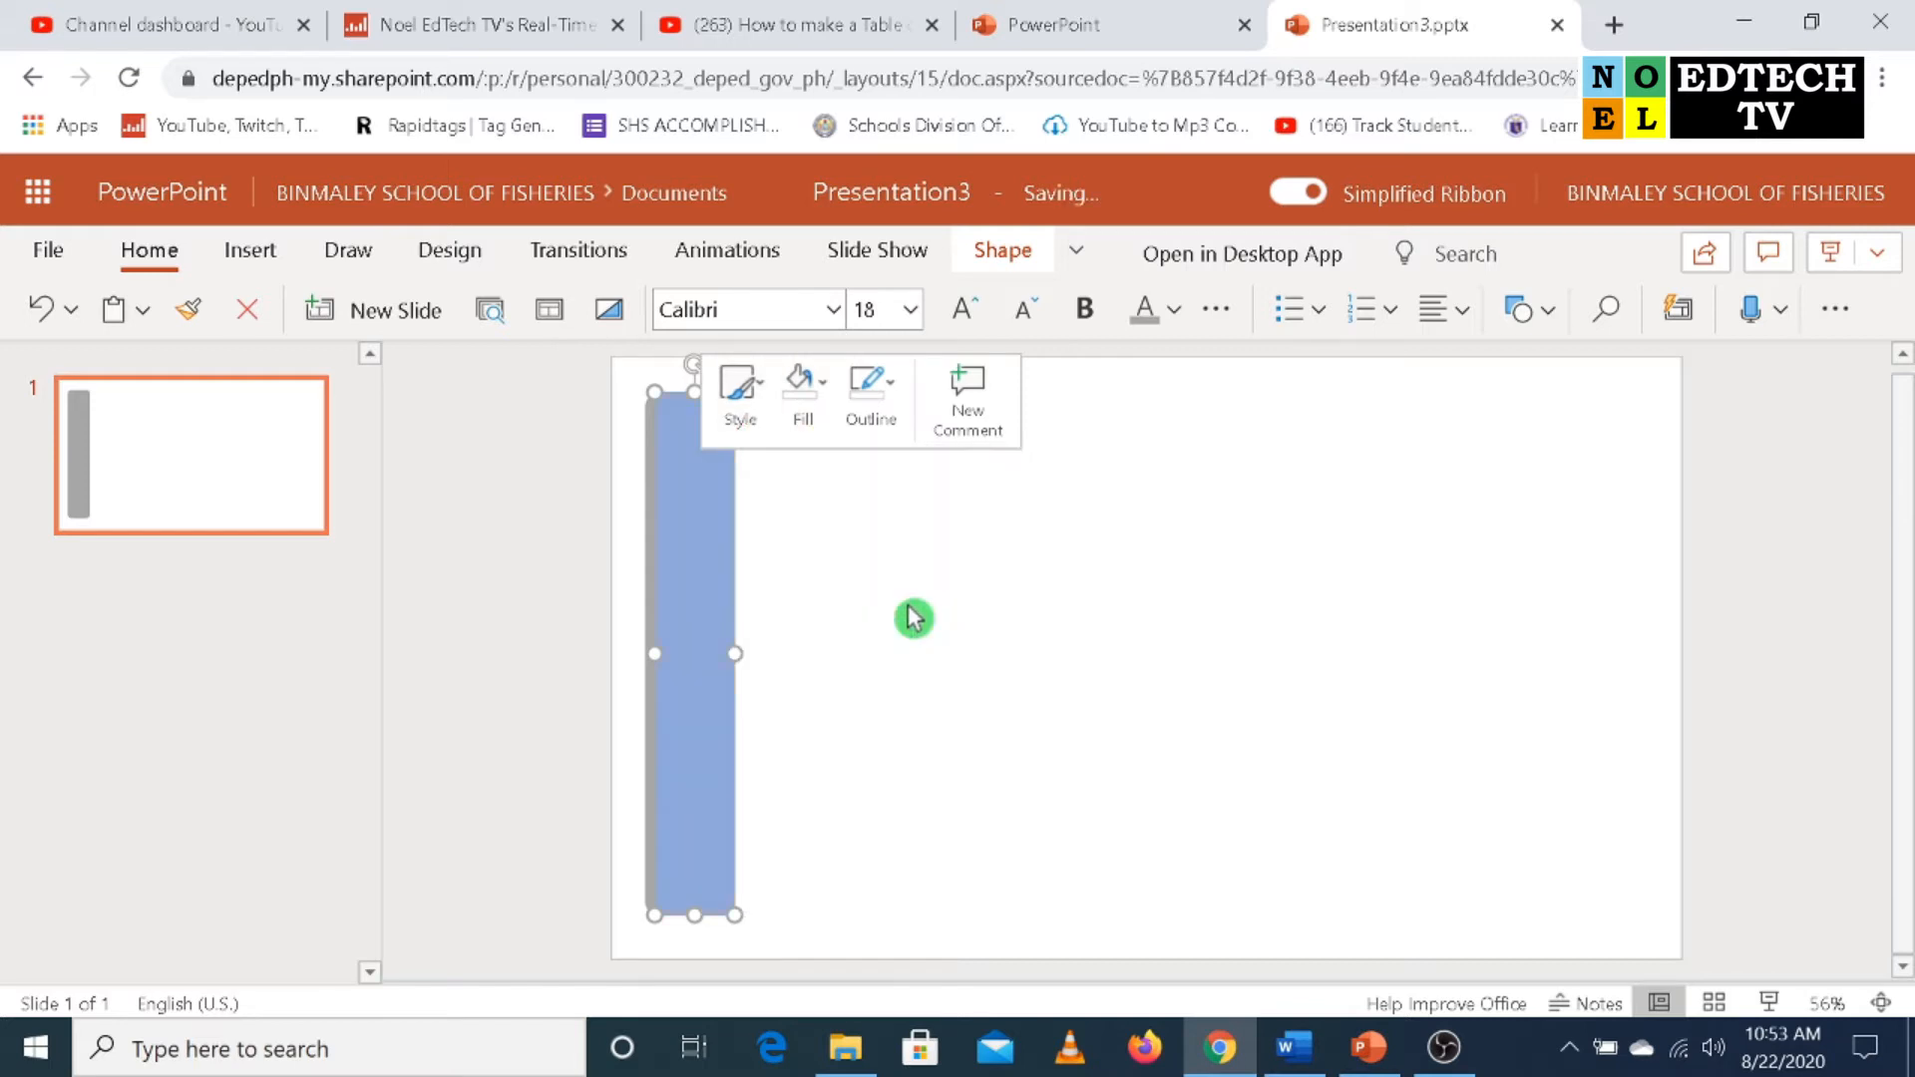
{"action": "left_click", "coordinate": [819, 391]}
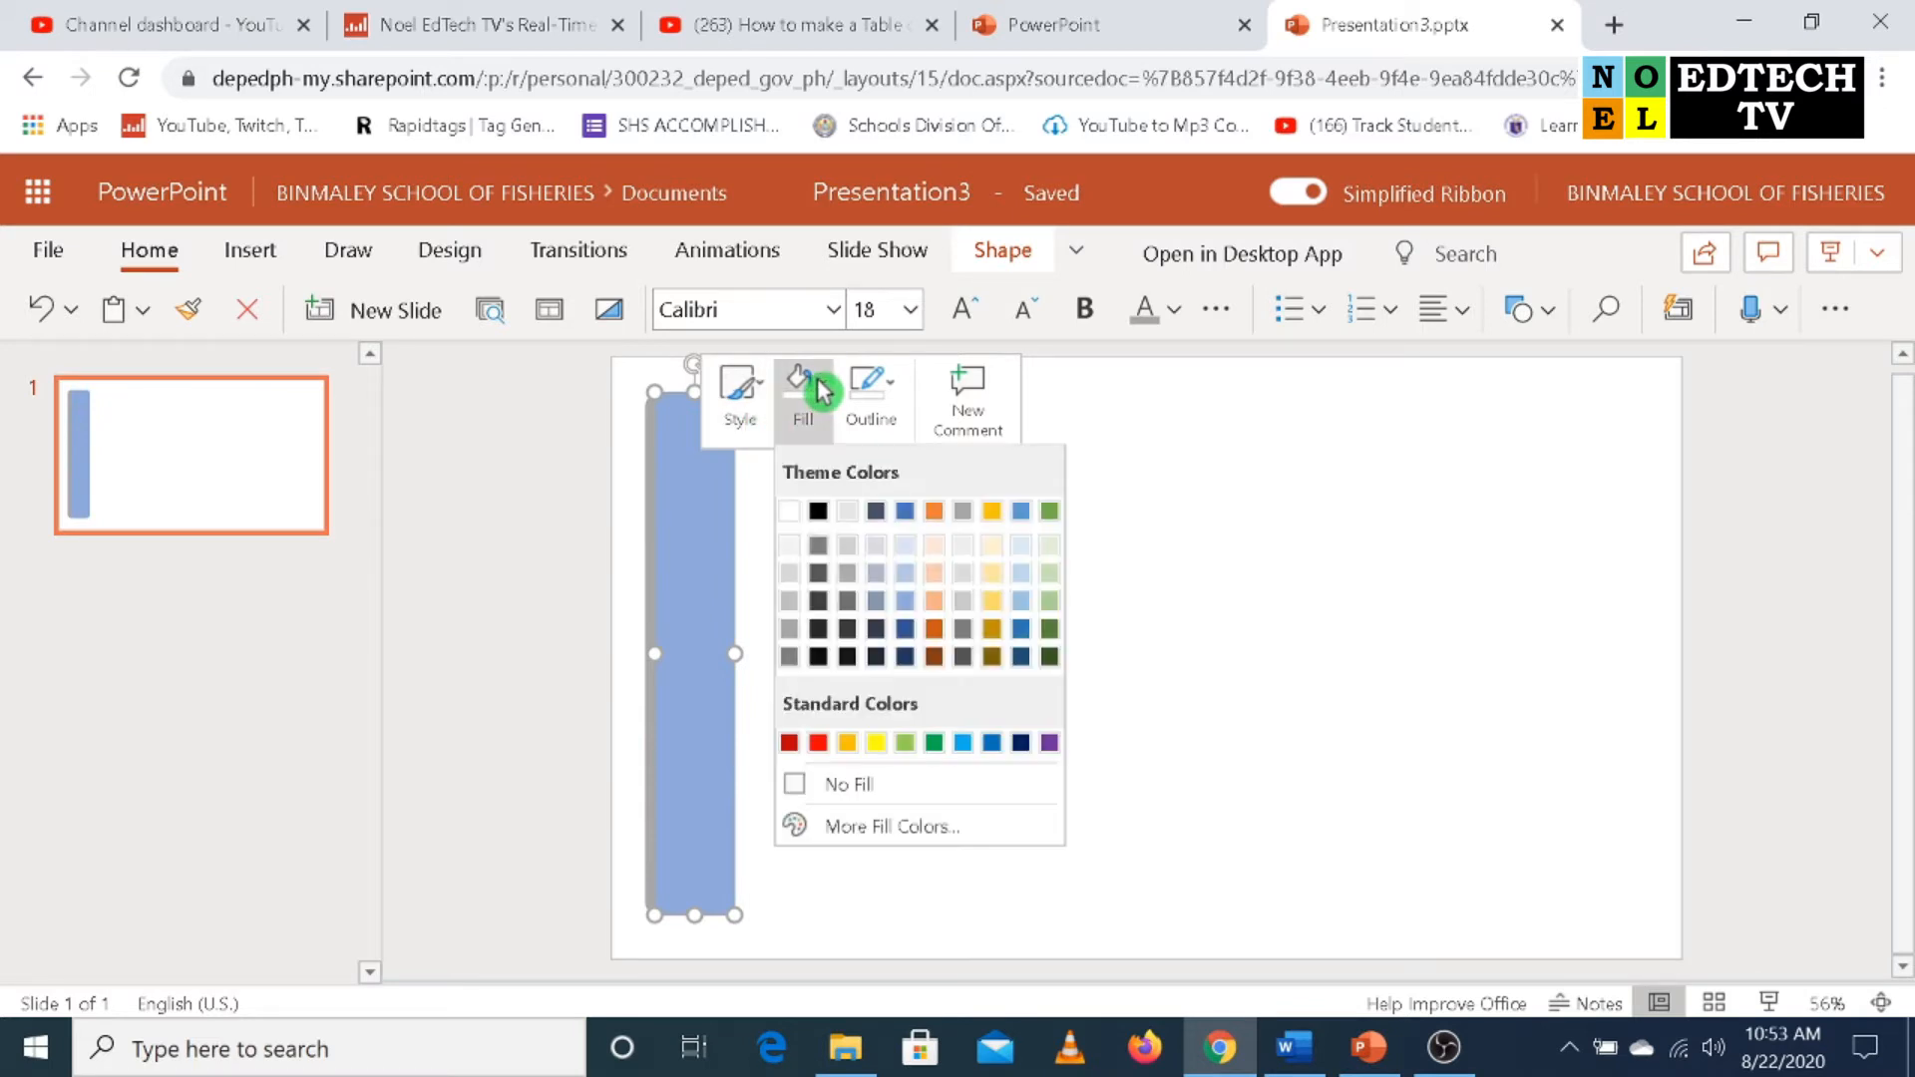
{"action": "left_click", "coordinate": [906, 630]}
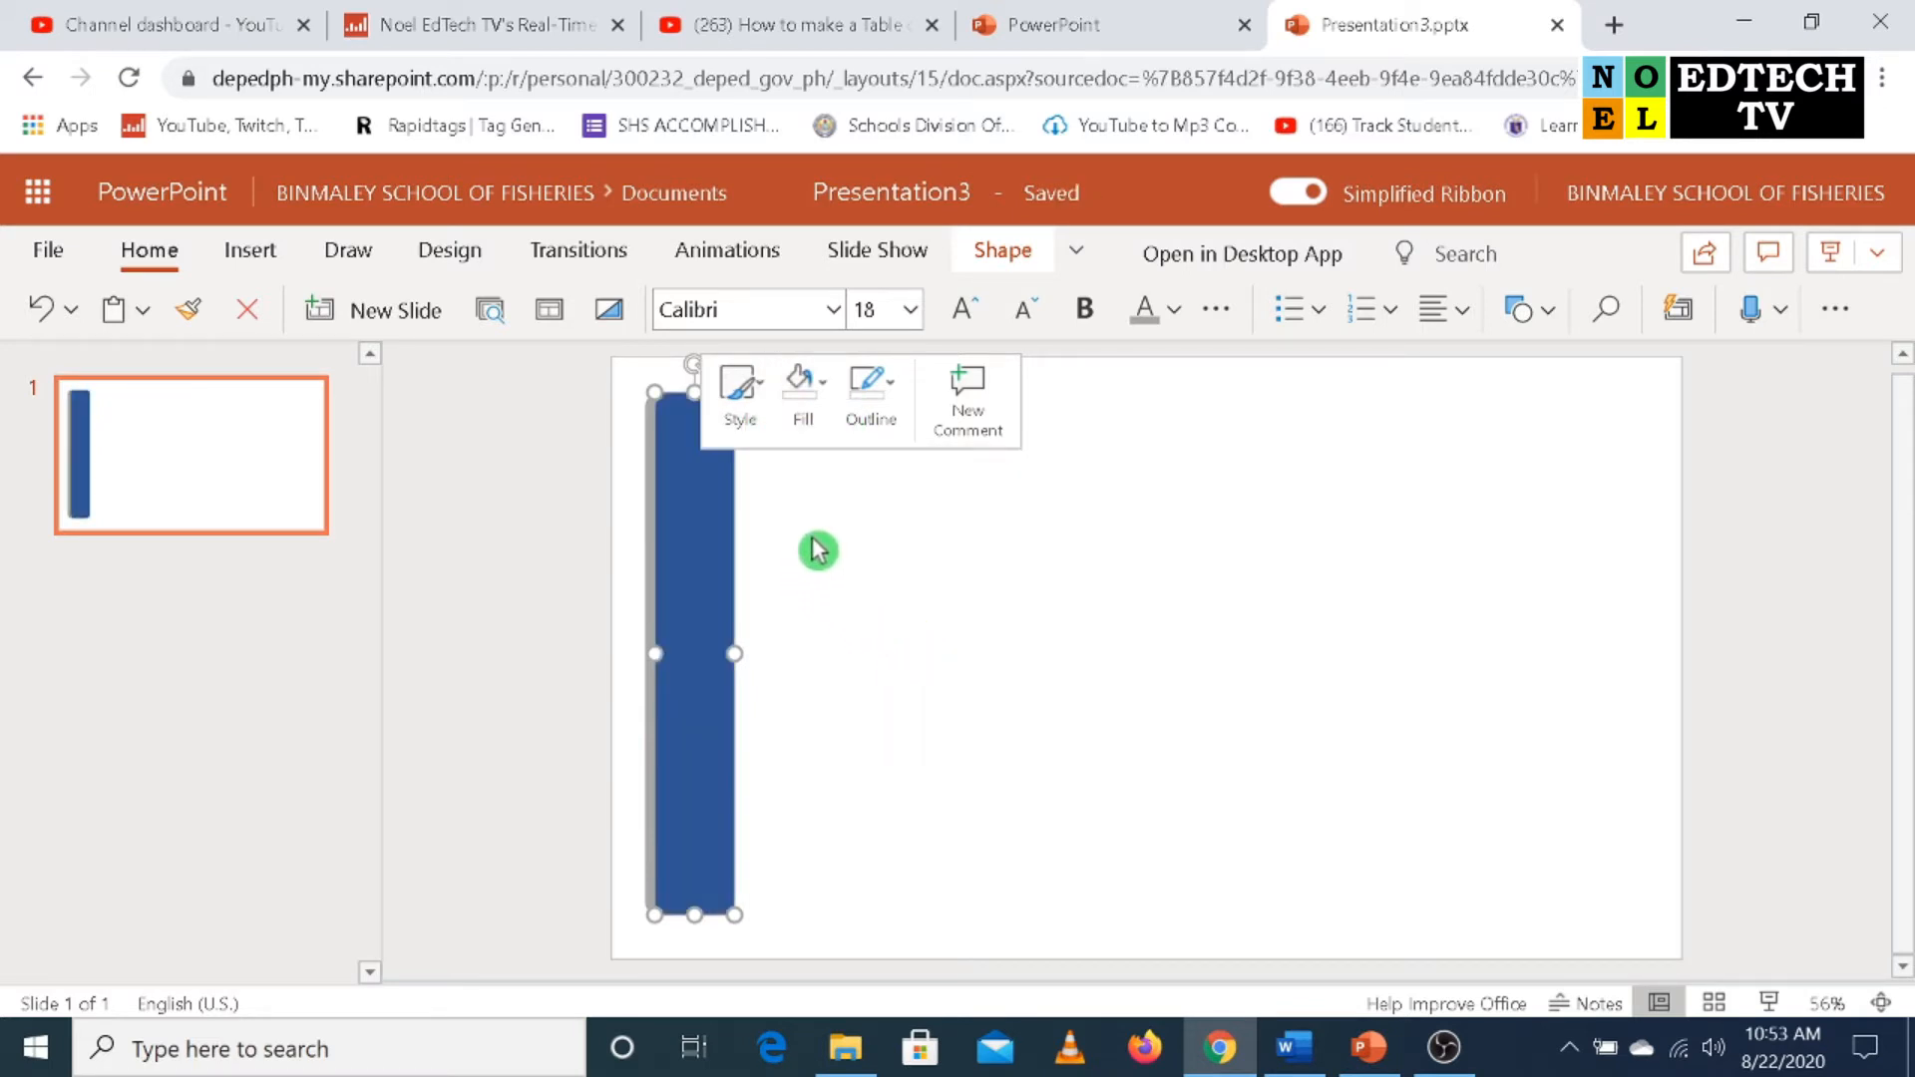
{"action": "left_click", "coordinate": [887, 424]}
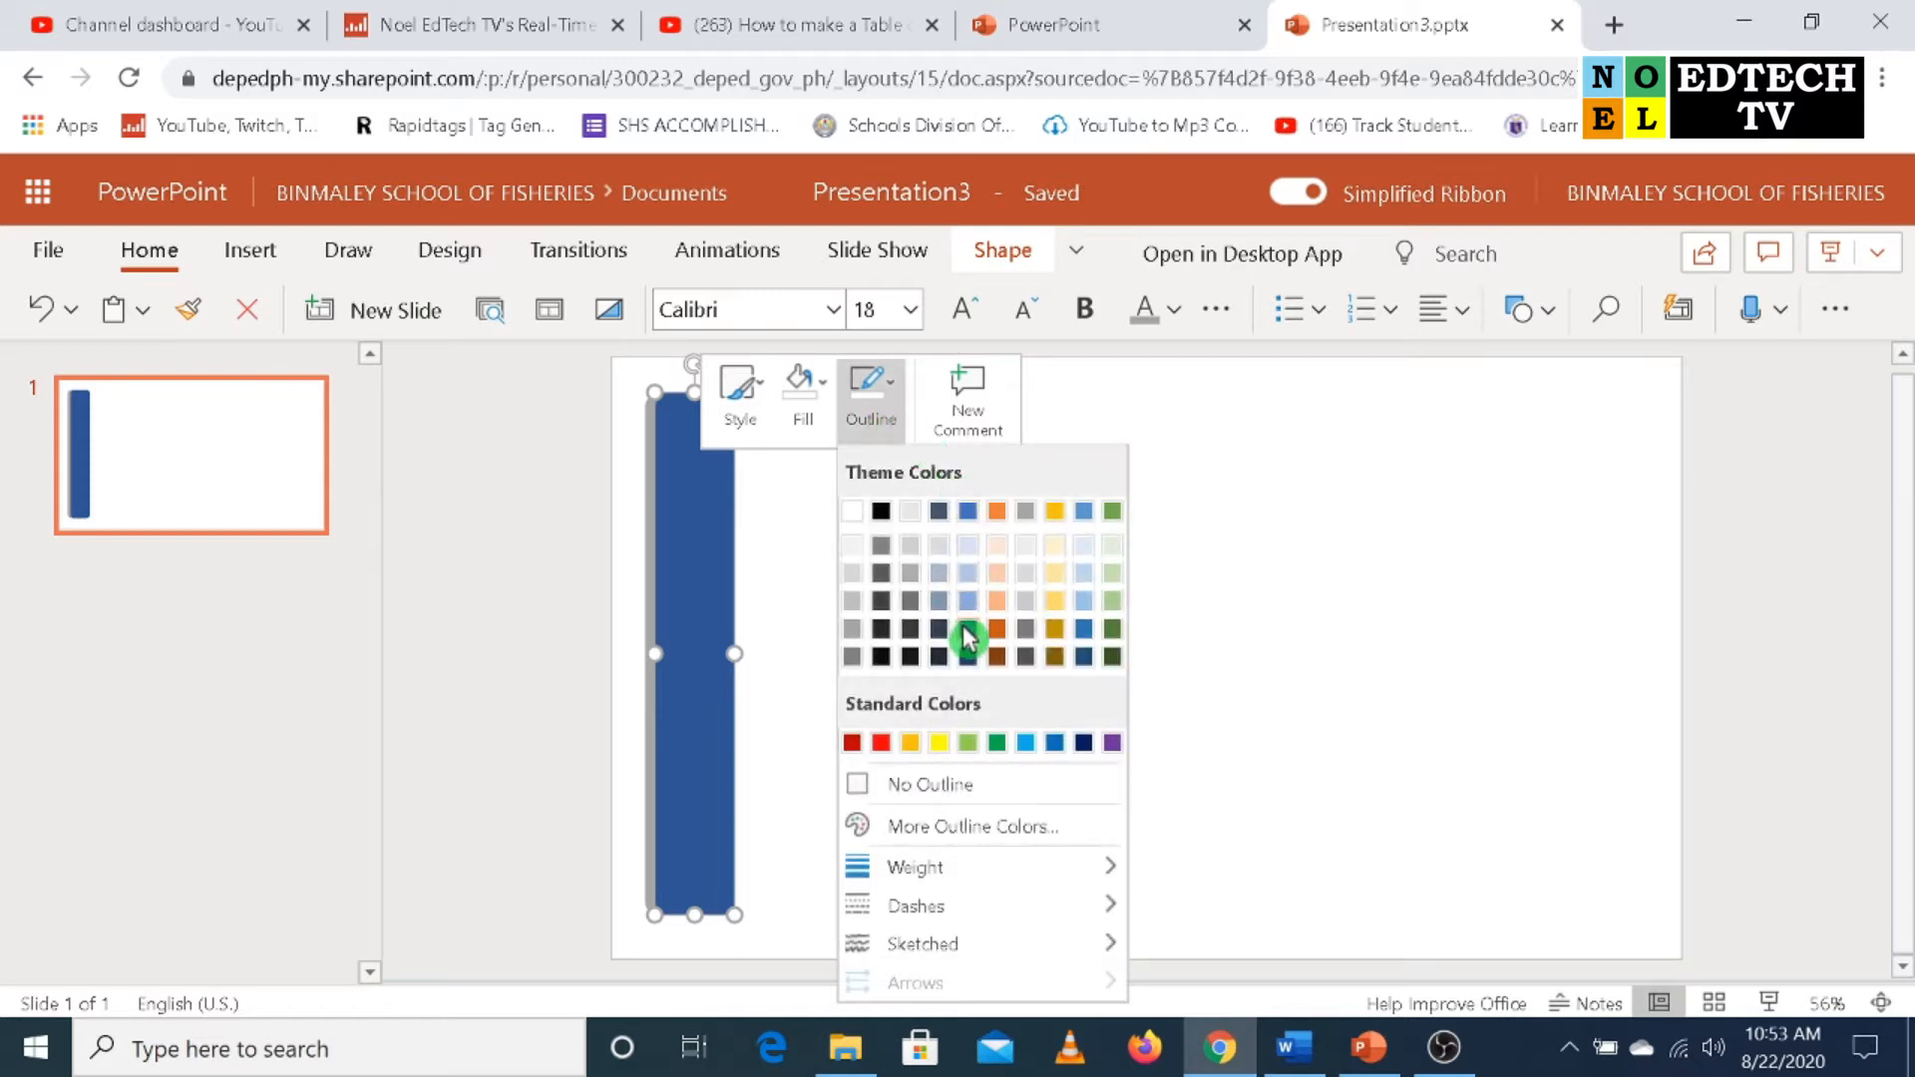
{"action": "left_click", "coordinate": [985, 798]}
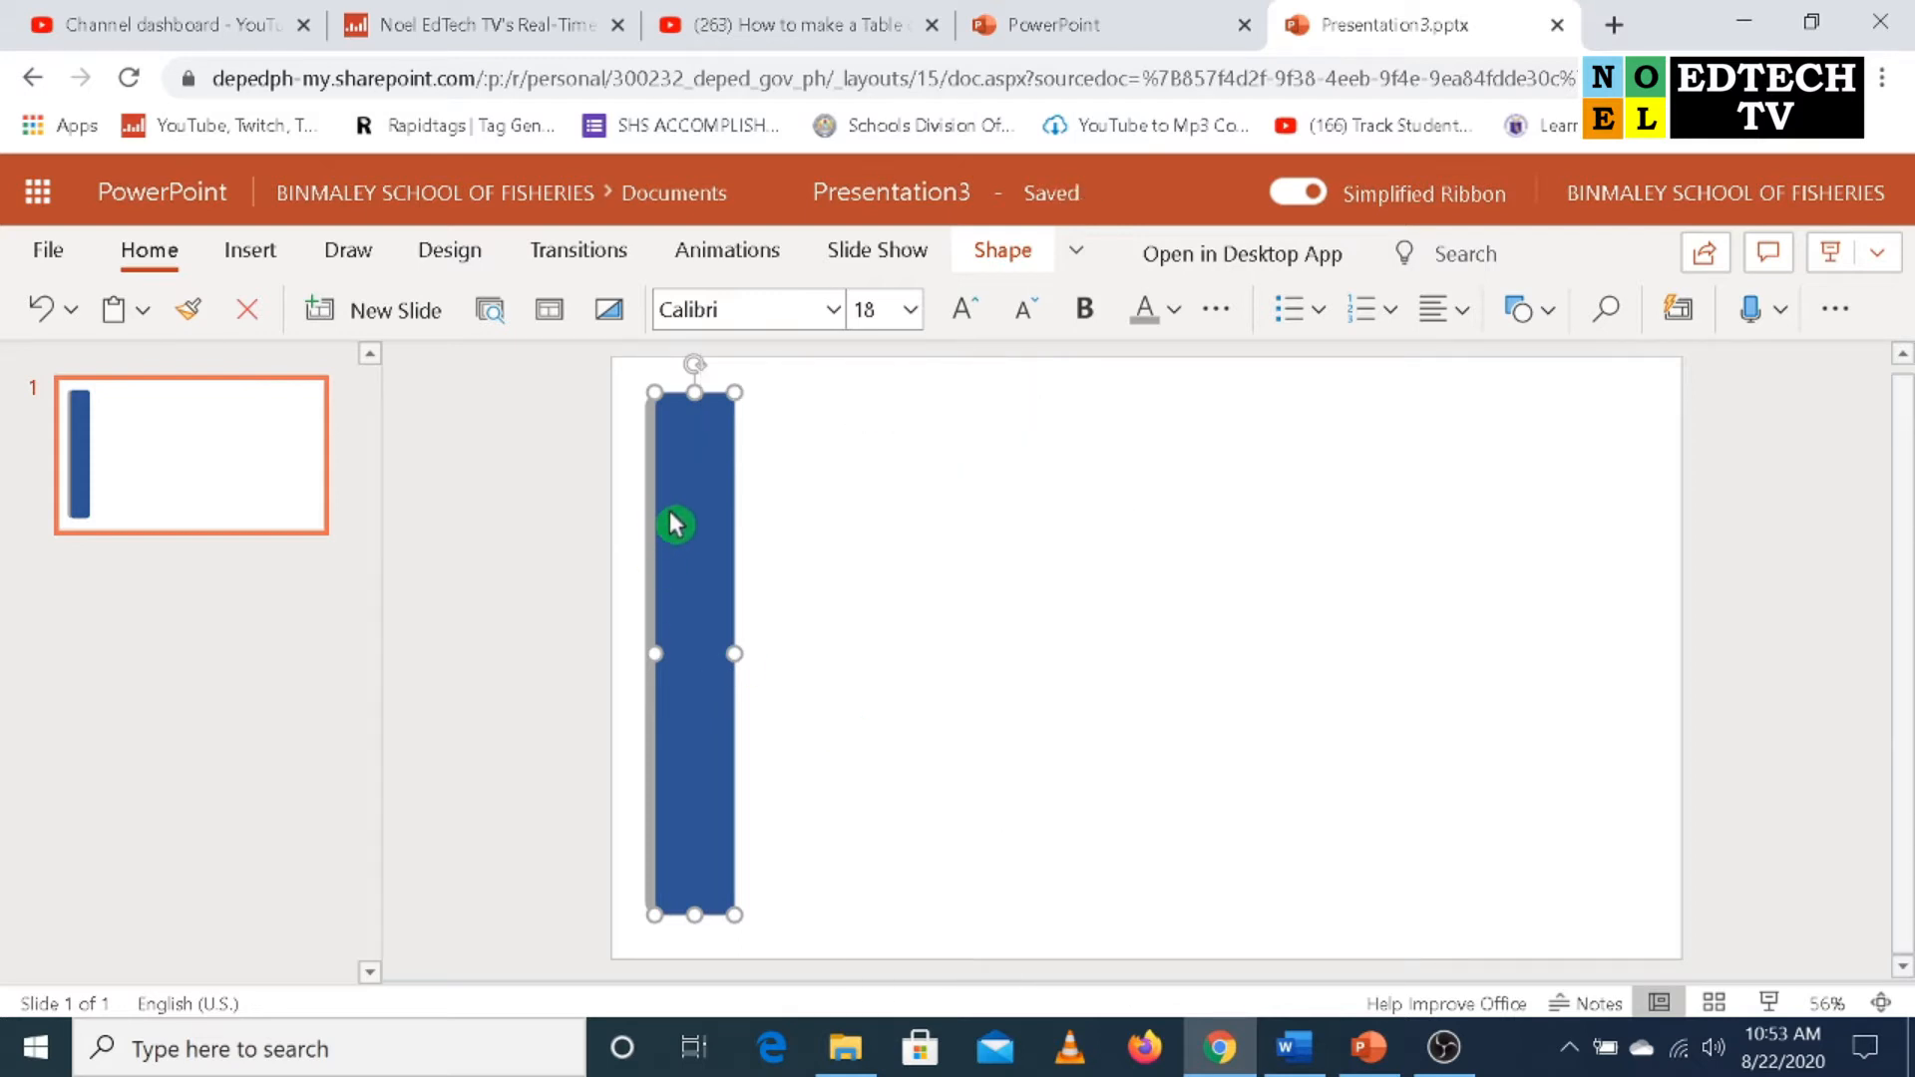
Align the blue bar exactly over the gray one and shorten it from below to about the top fifth of the gray bar.
{"action": "mouse_move", "coordinate": [679, 482]}
{"action": "left_mouse_down"}
{"action": "mouse_move", "coordinate": [739, 479]}
{"action": "mouse_move", "coordinate": [671, 487]}
{"action": "left_mouse_up"}
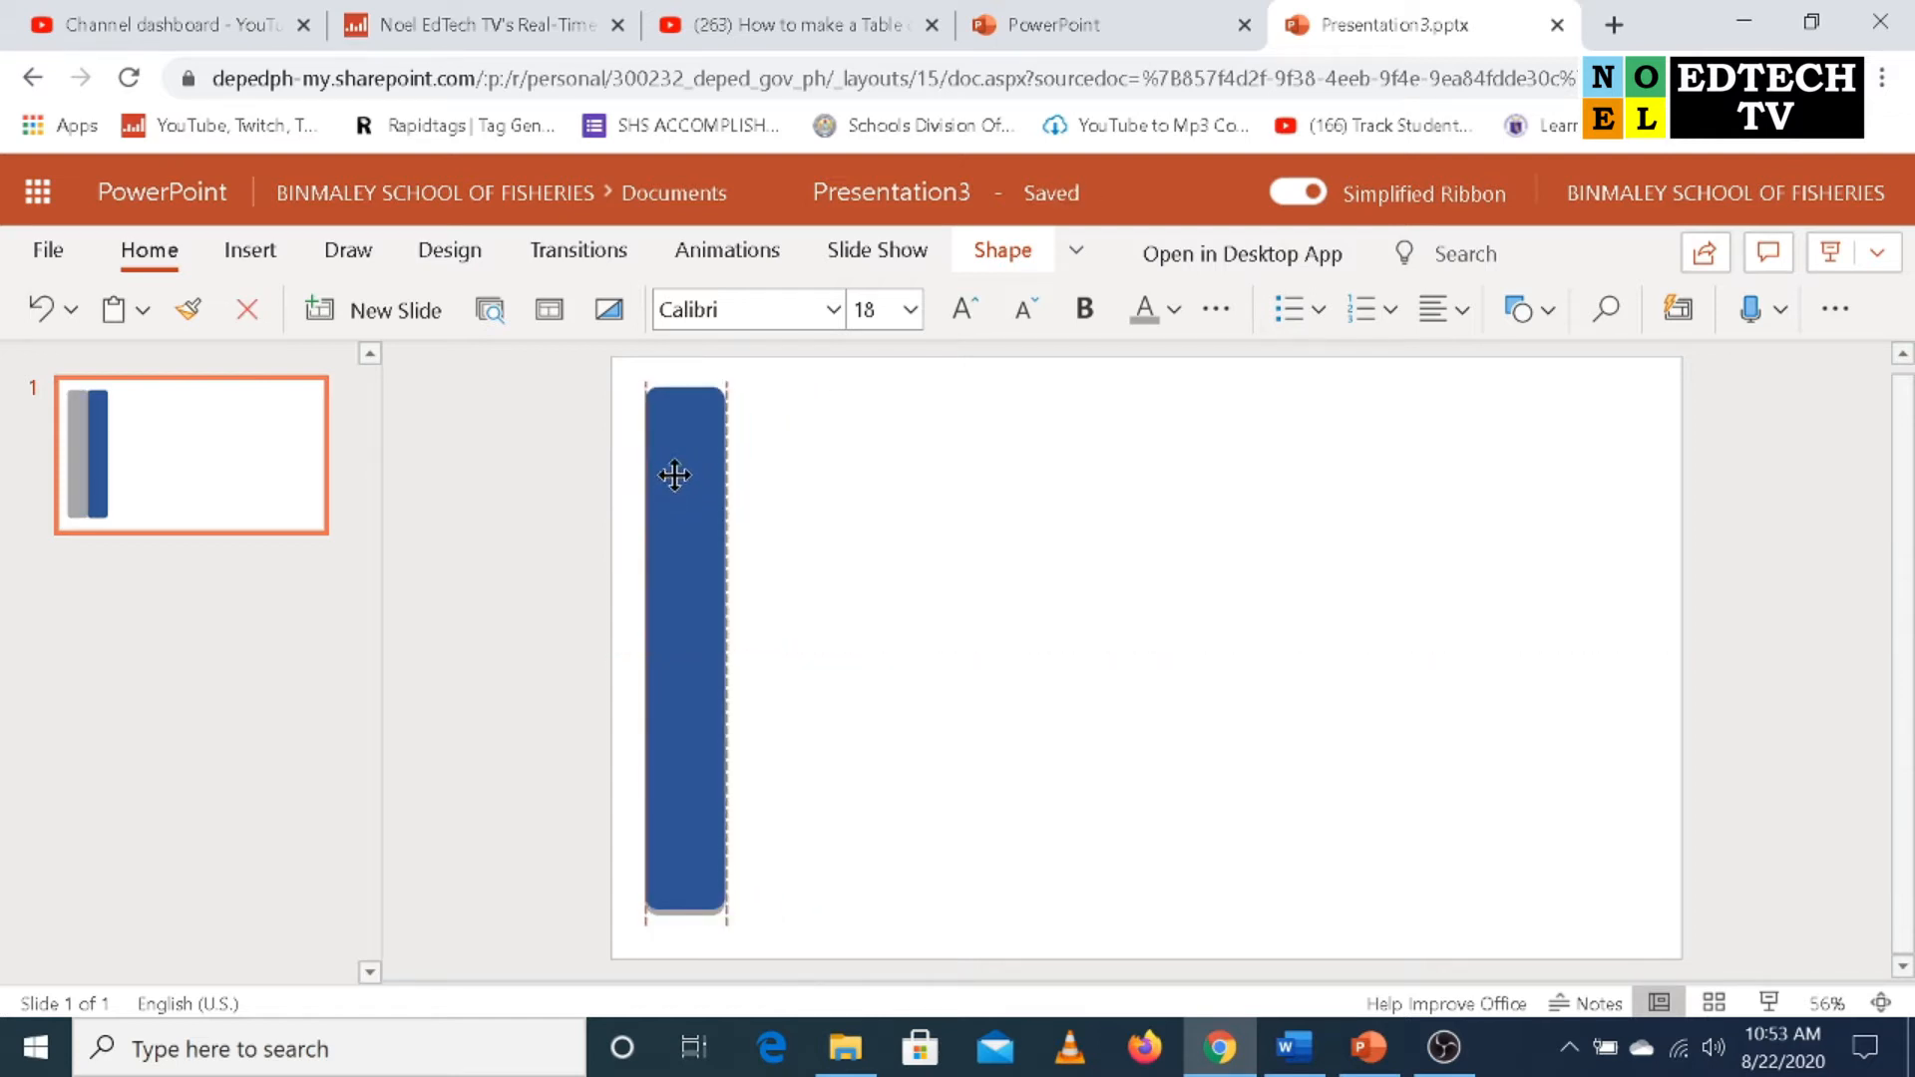
{"action": "left_click", "coordinate": [1009, 554]}
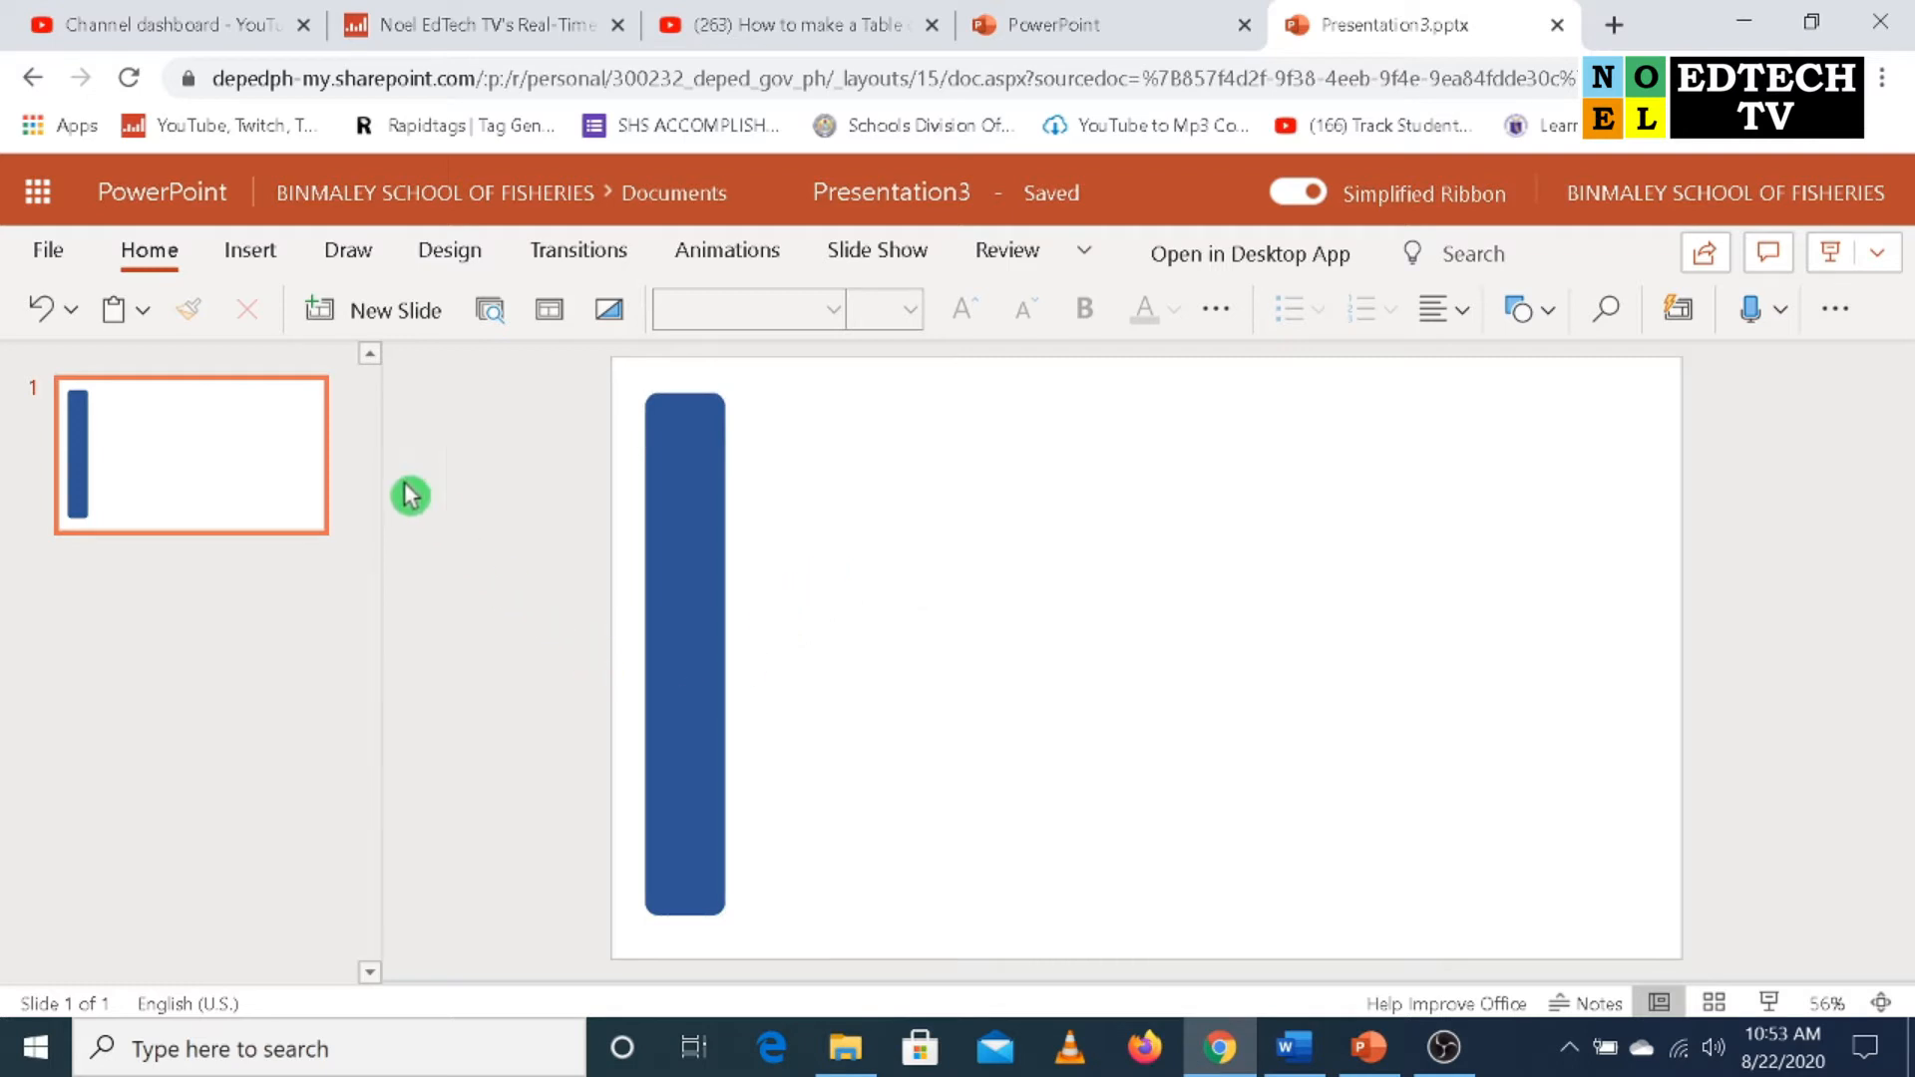
{"action": "left_click", "coordinate": [690, 685]}
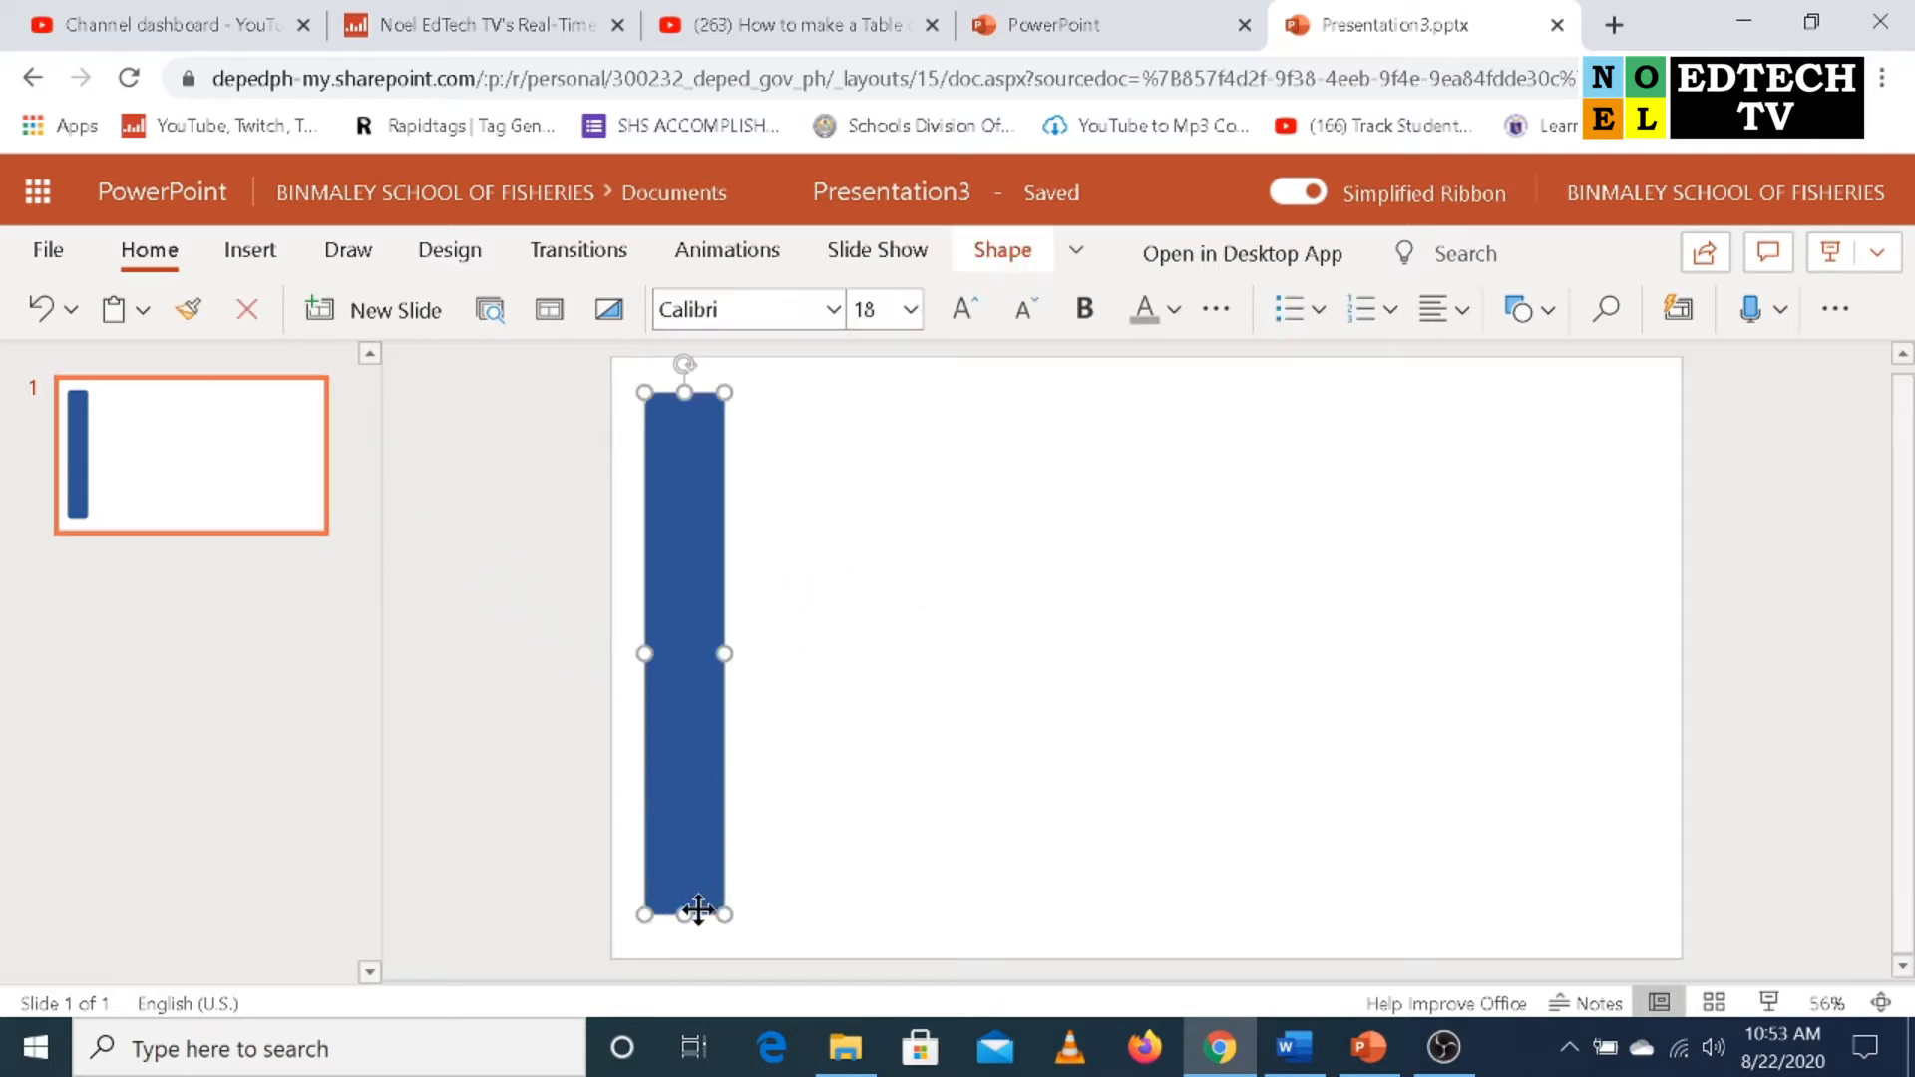
{"action": "left_click_drag", "start_coordinate": [687, 915], "coordinate": [687, 498]}
{"action": "left_click", "coordinate": [943, 603]}
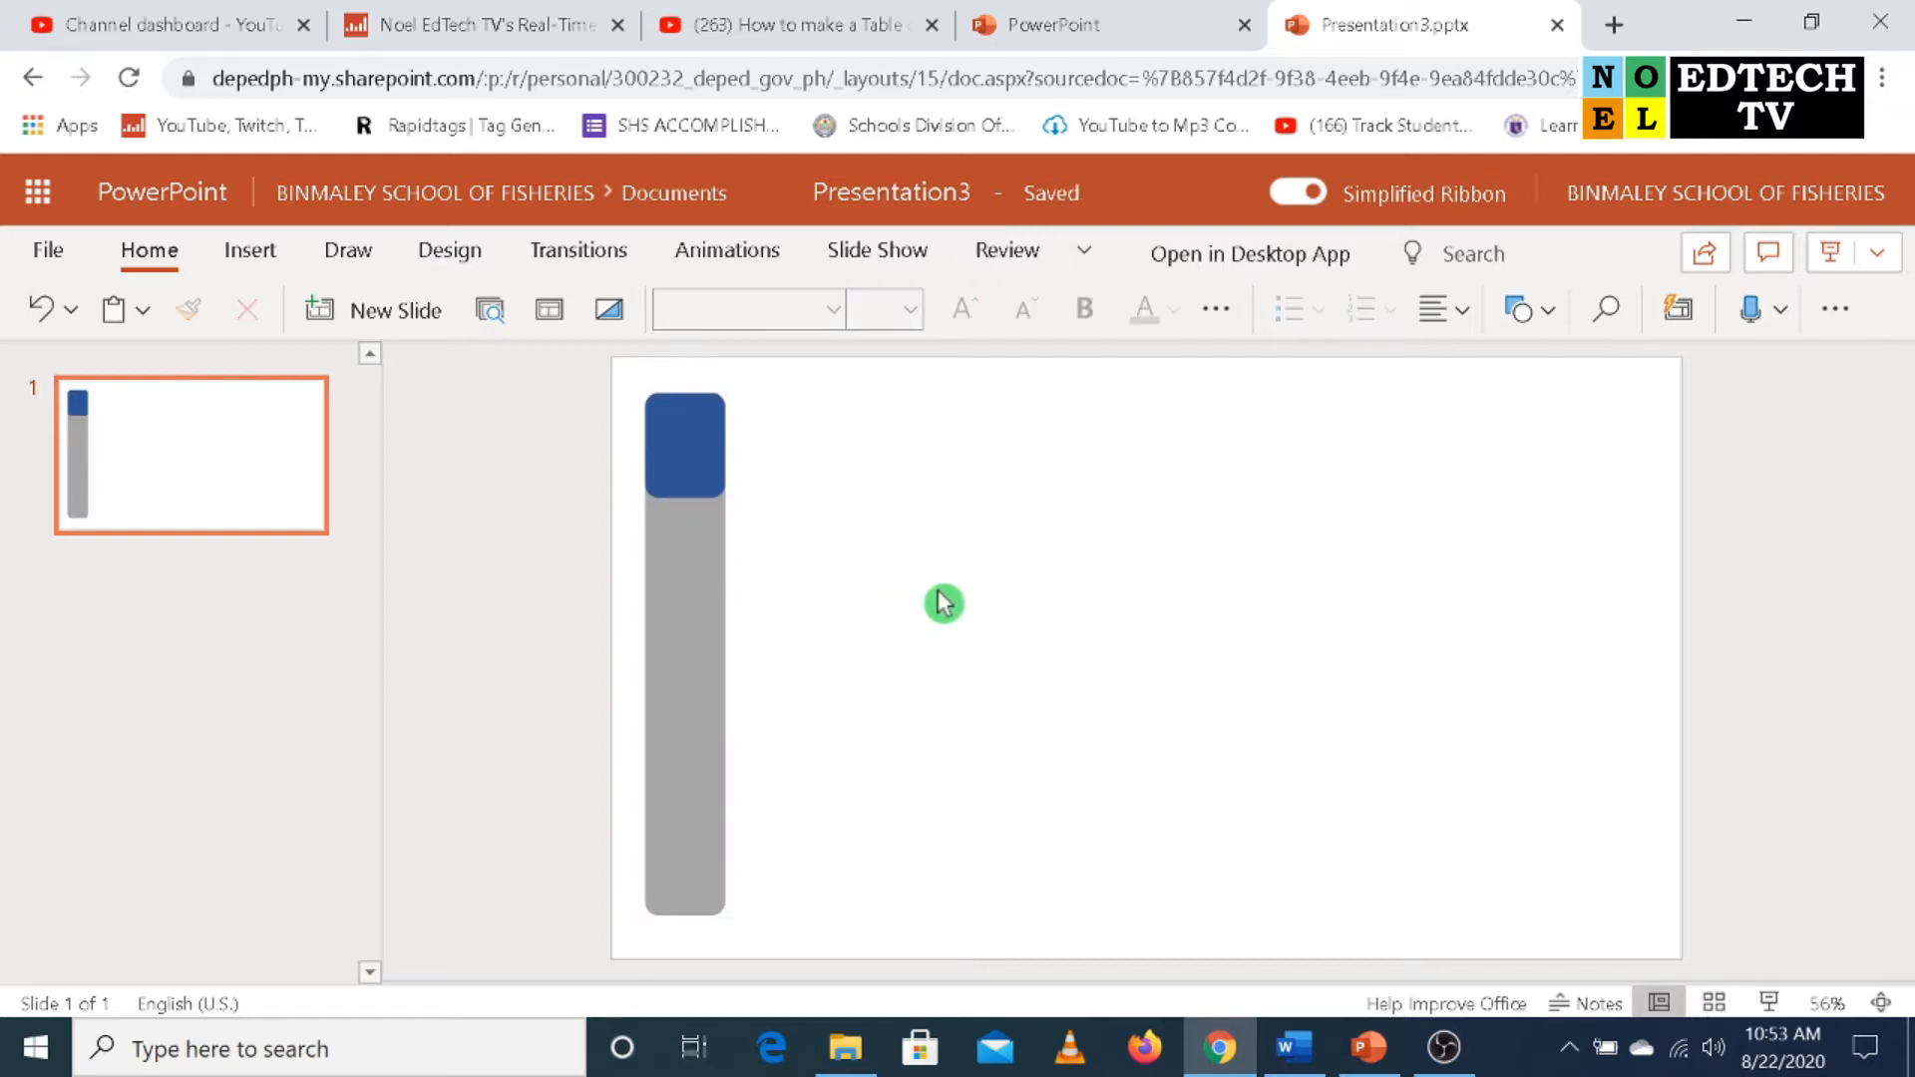
Insert a text box, replace its placeholder text with "1", and place it to the right of the blue block.
{"action": "left_click", "coordinate": [252, 261]}
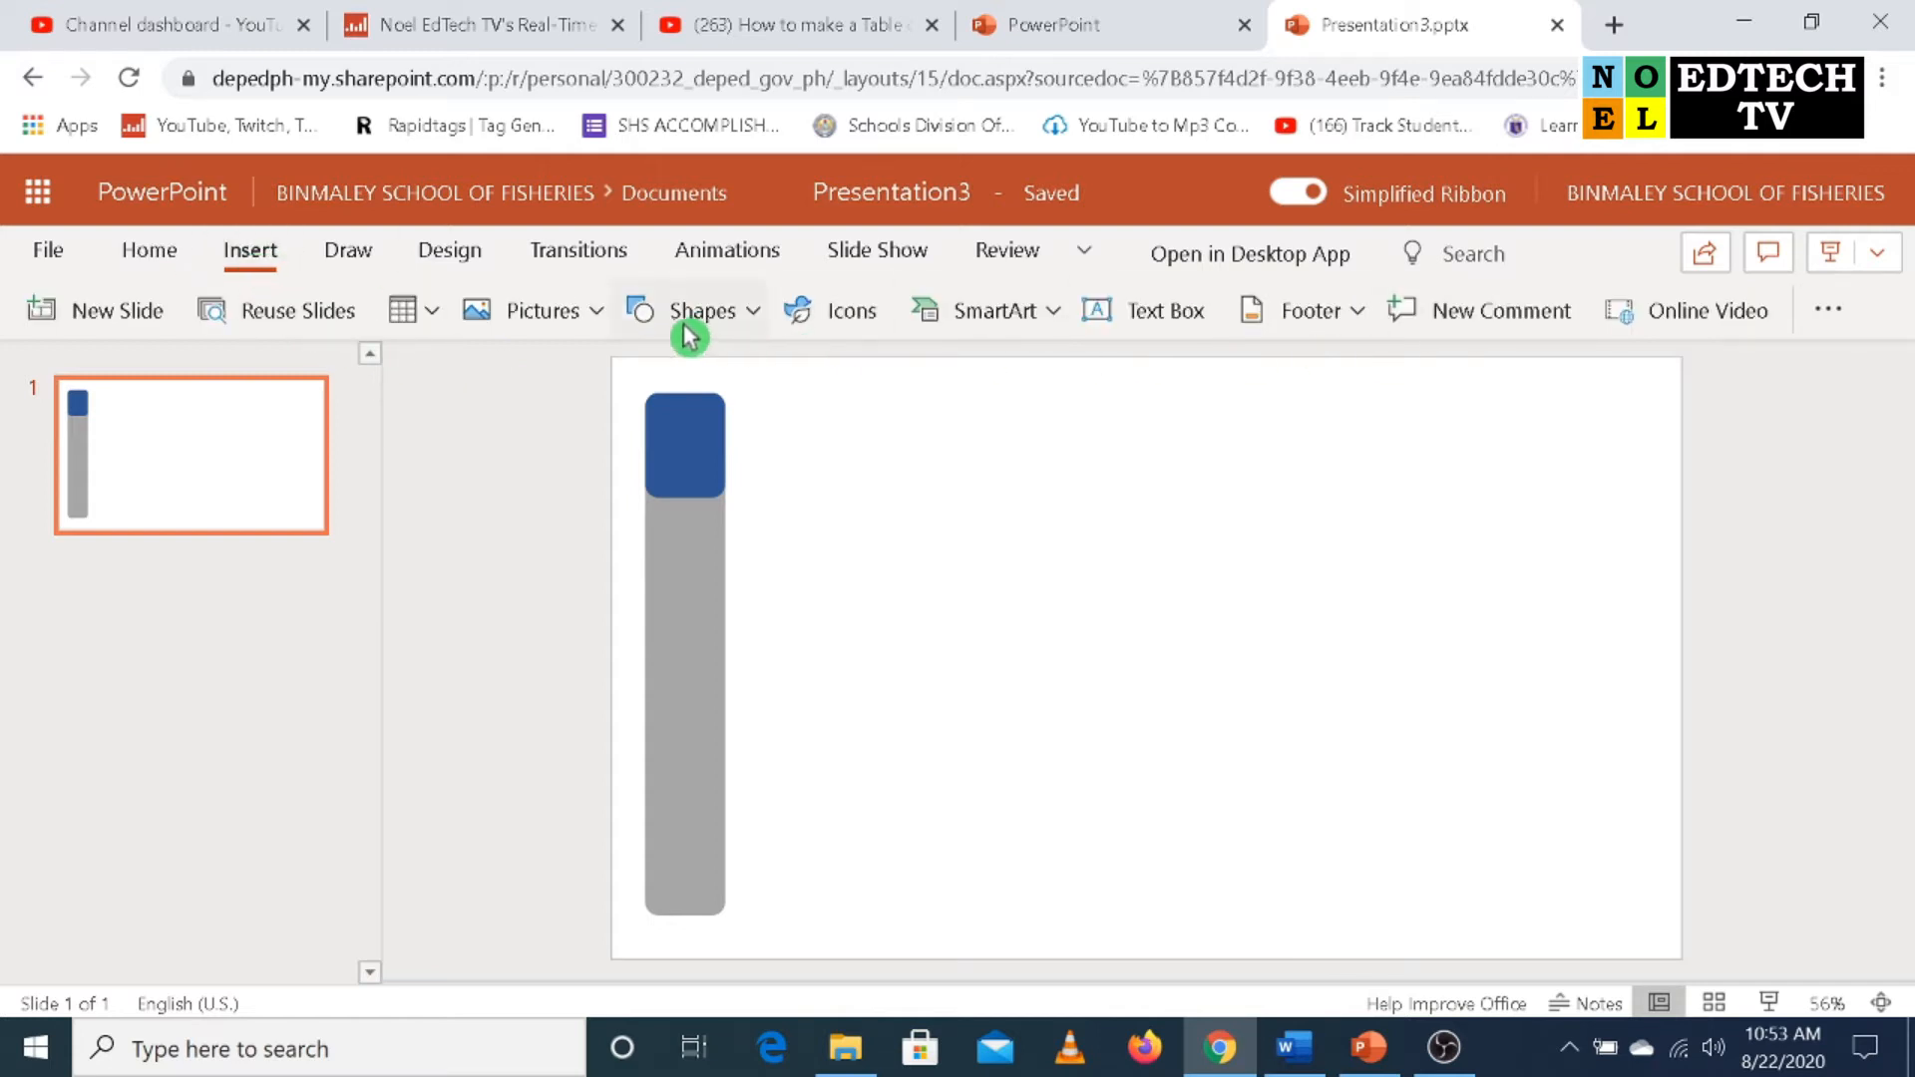
{"action": "left_click", "coordinate": [1168, 311]}
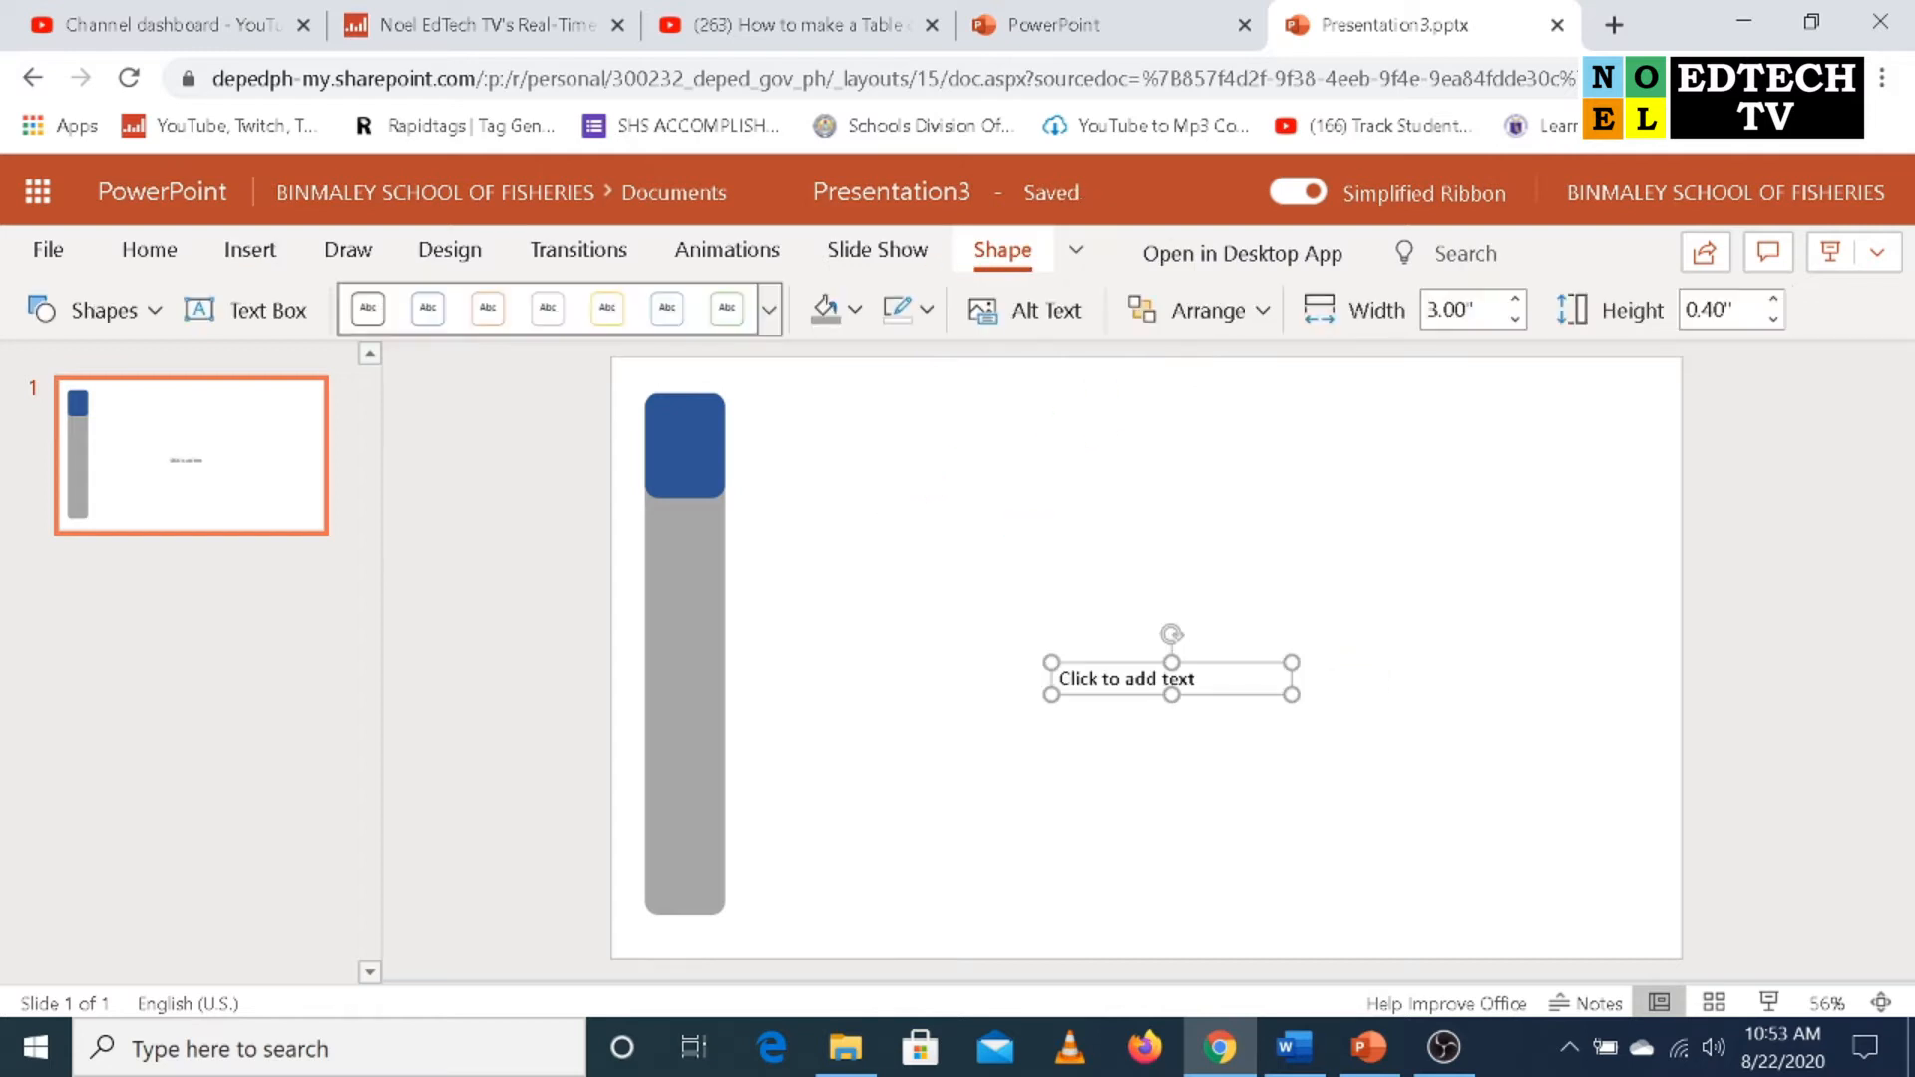
{"action": "triple_click", "coordinate": [1195, 679]}
{"action": "left_click", "coordinate": [1197, 679]}
{"action": "left_click_drag", "start_coordinate": [1205, 679], "coordinate": [1087, 688]}
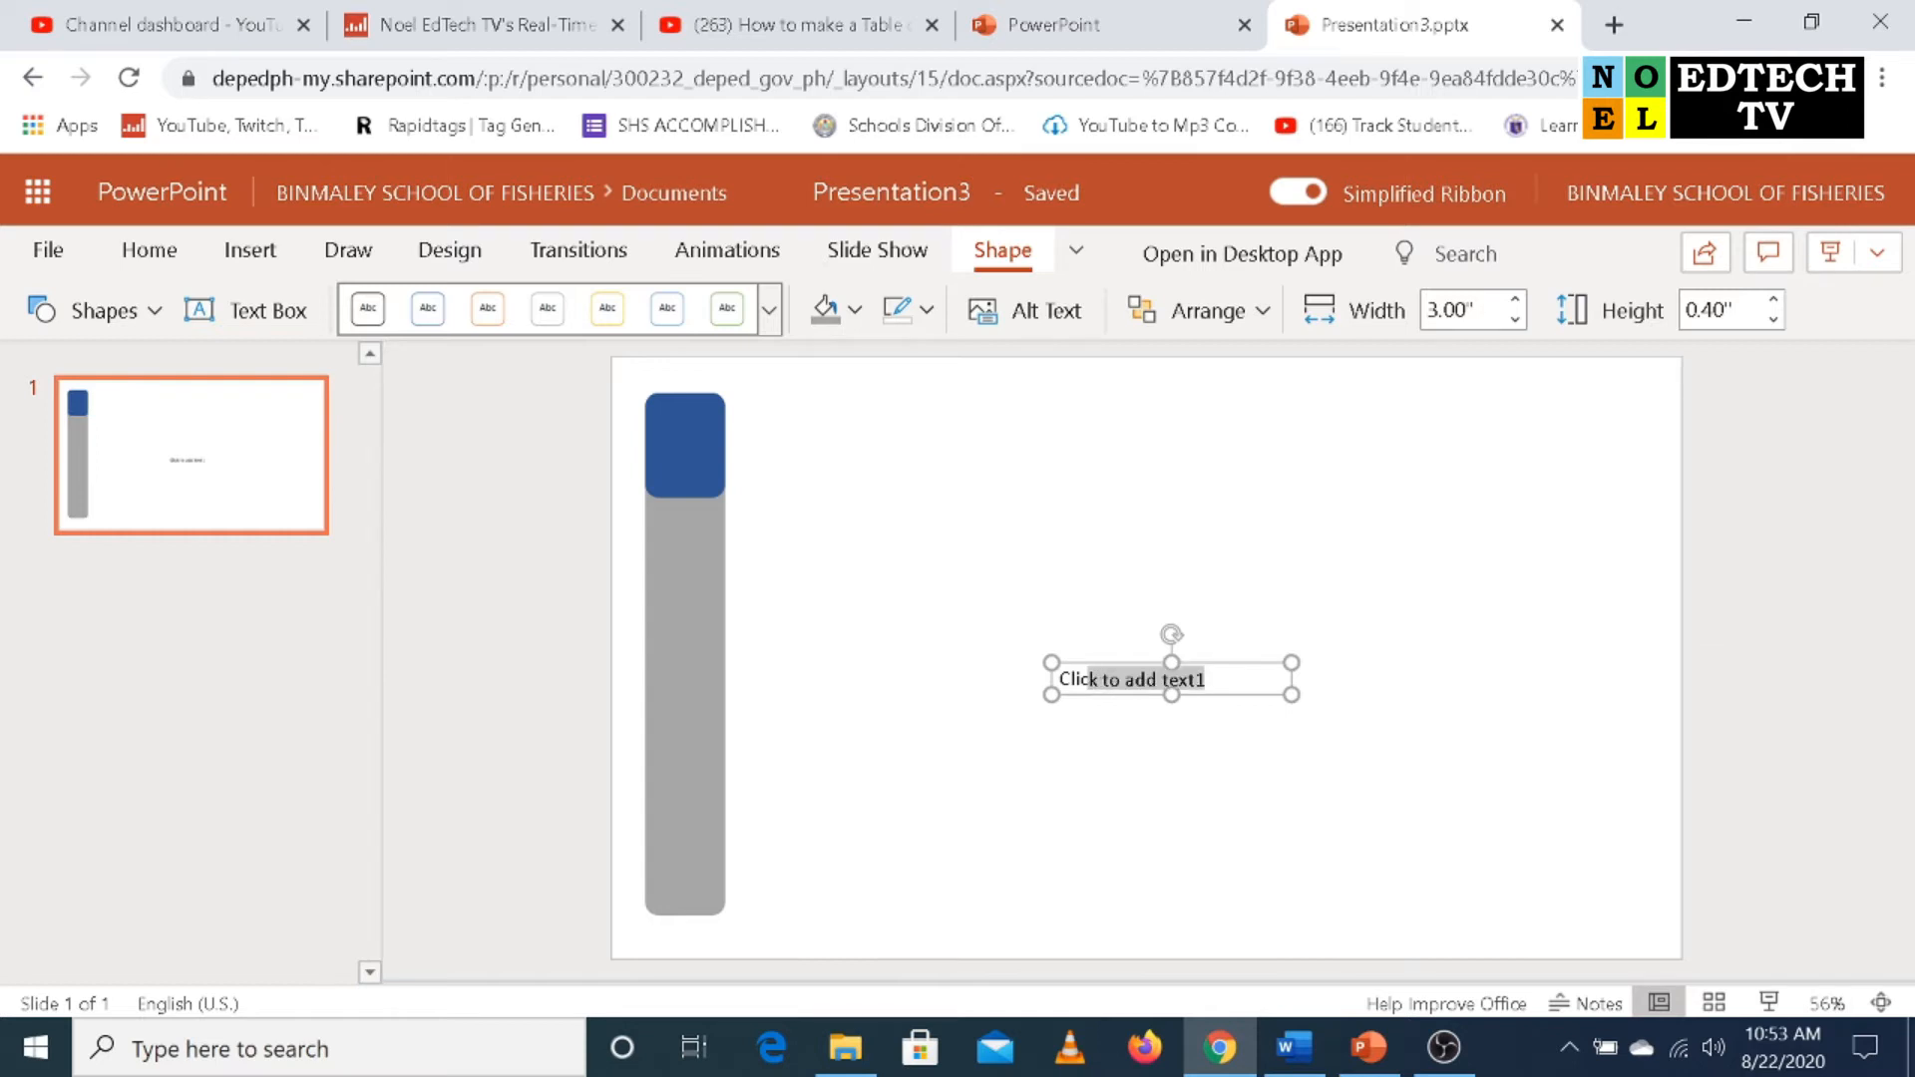
{"action": "key", "text": "BackSpace"}
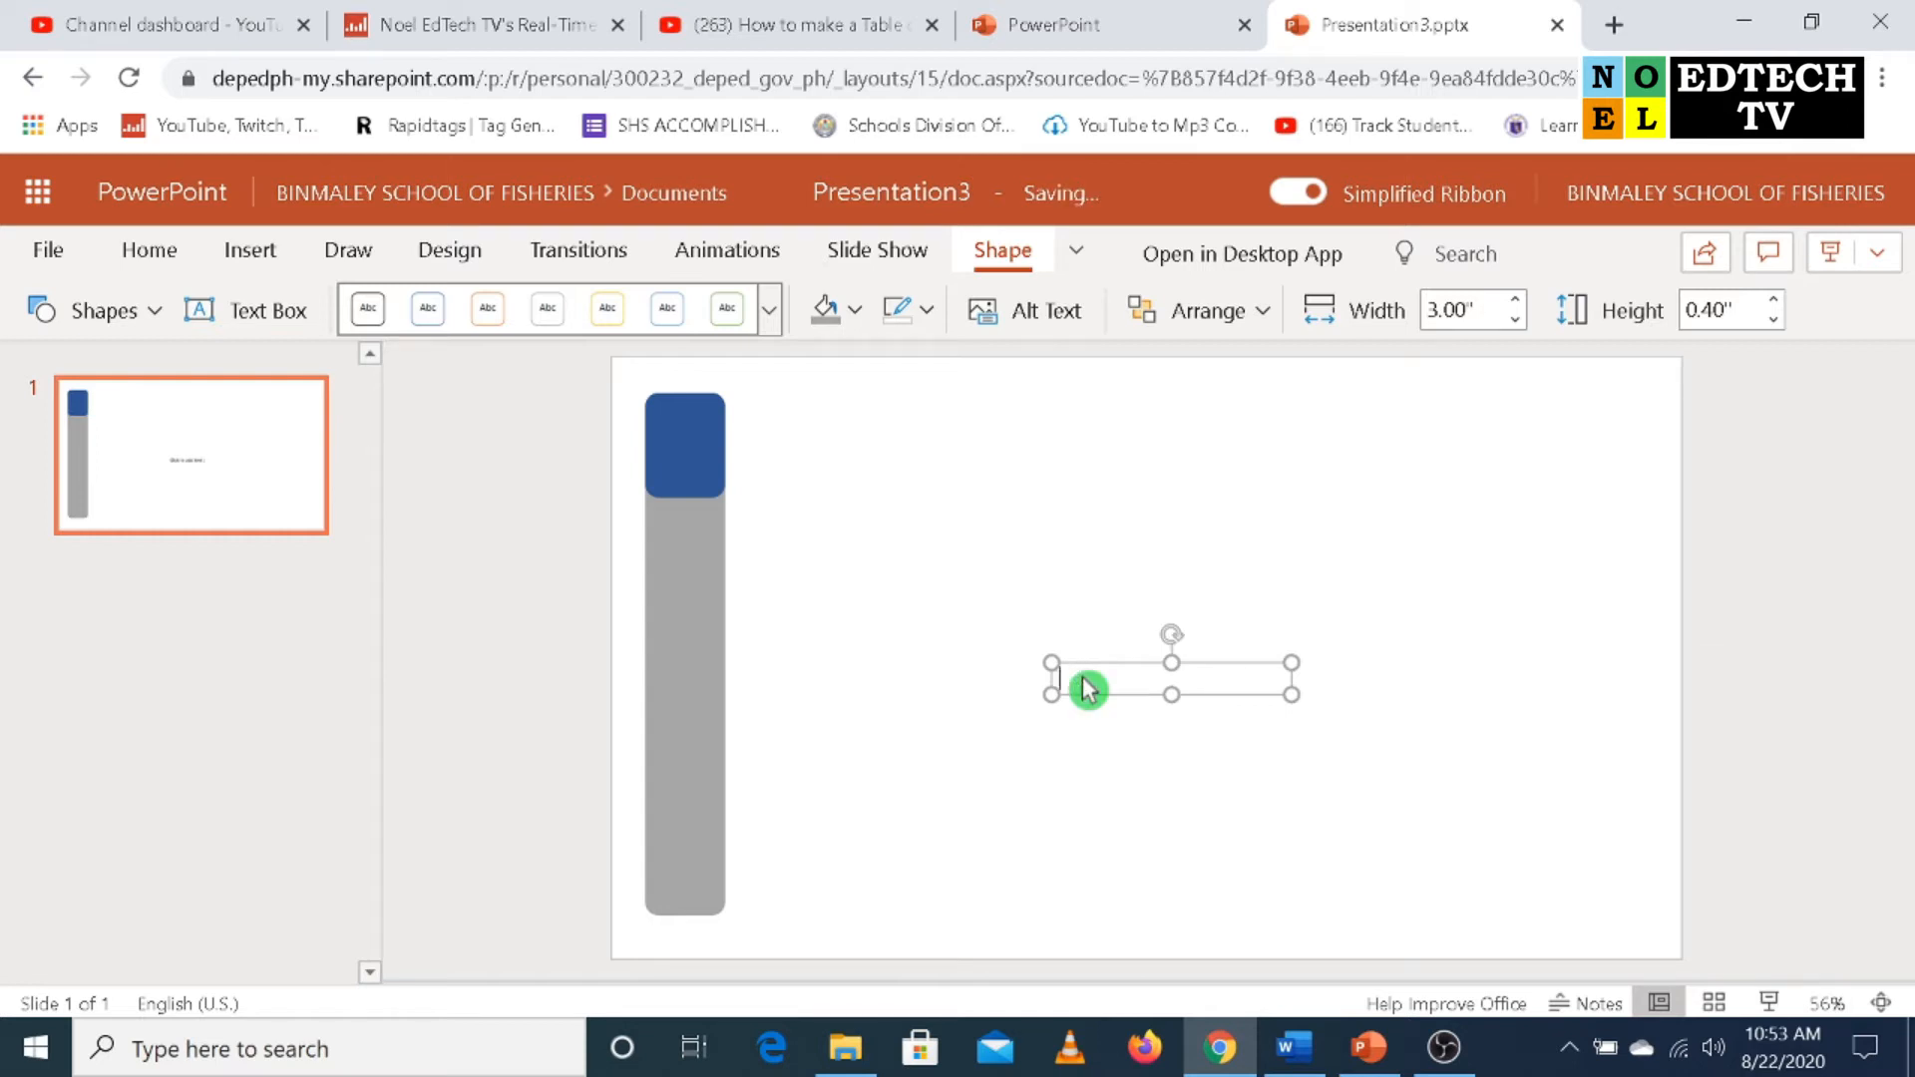
{"action": "left_click_drag", "start_coordinate": [1256, 661], "coordinate": [1009, 450]}
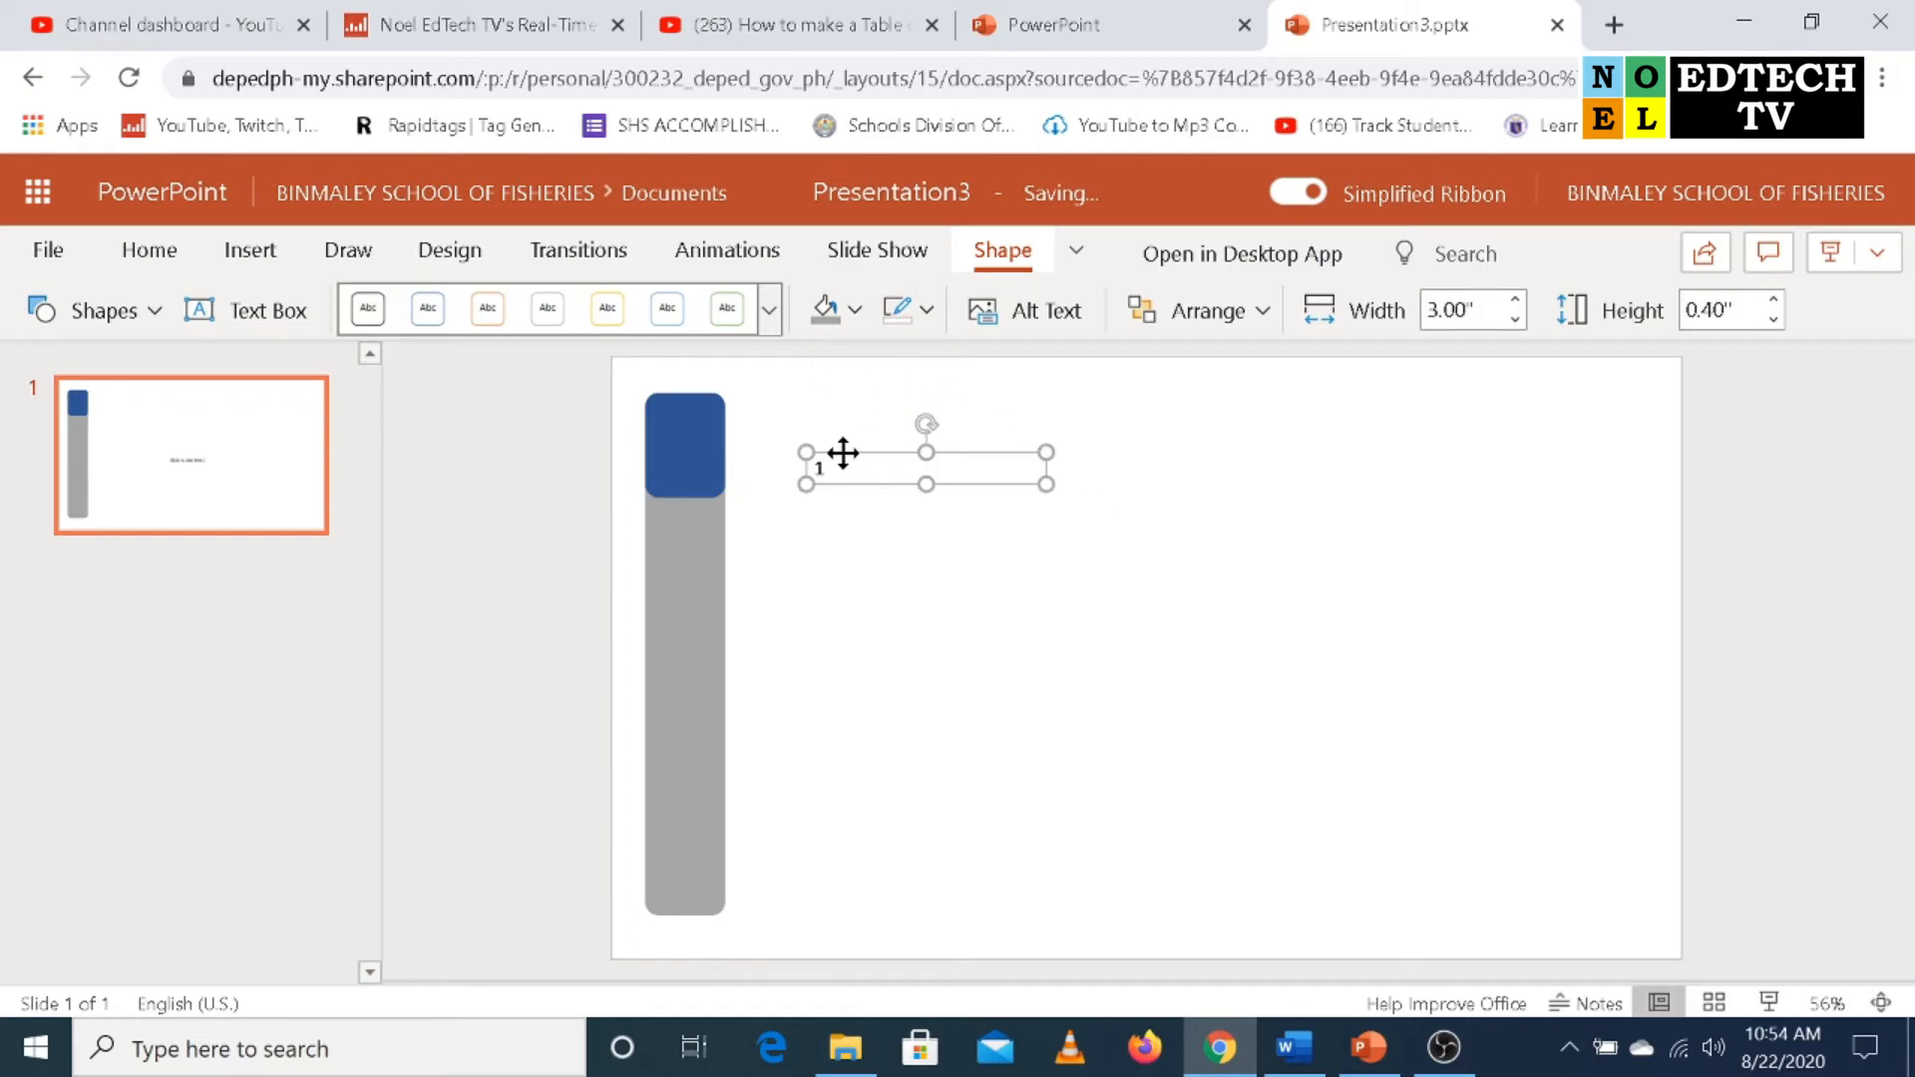
Make the number 1 in the text box bold and set its font size to 44.
{"action": "left_click_drag", "start_coordinate": [822, 468], "coordinate": [799, 470]}
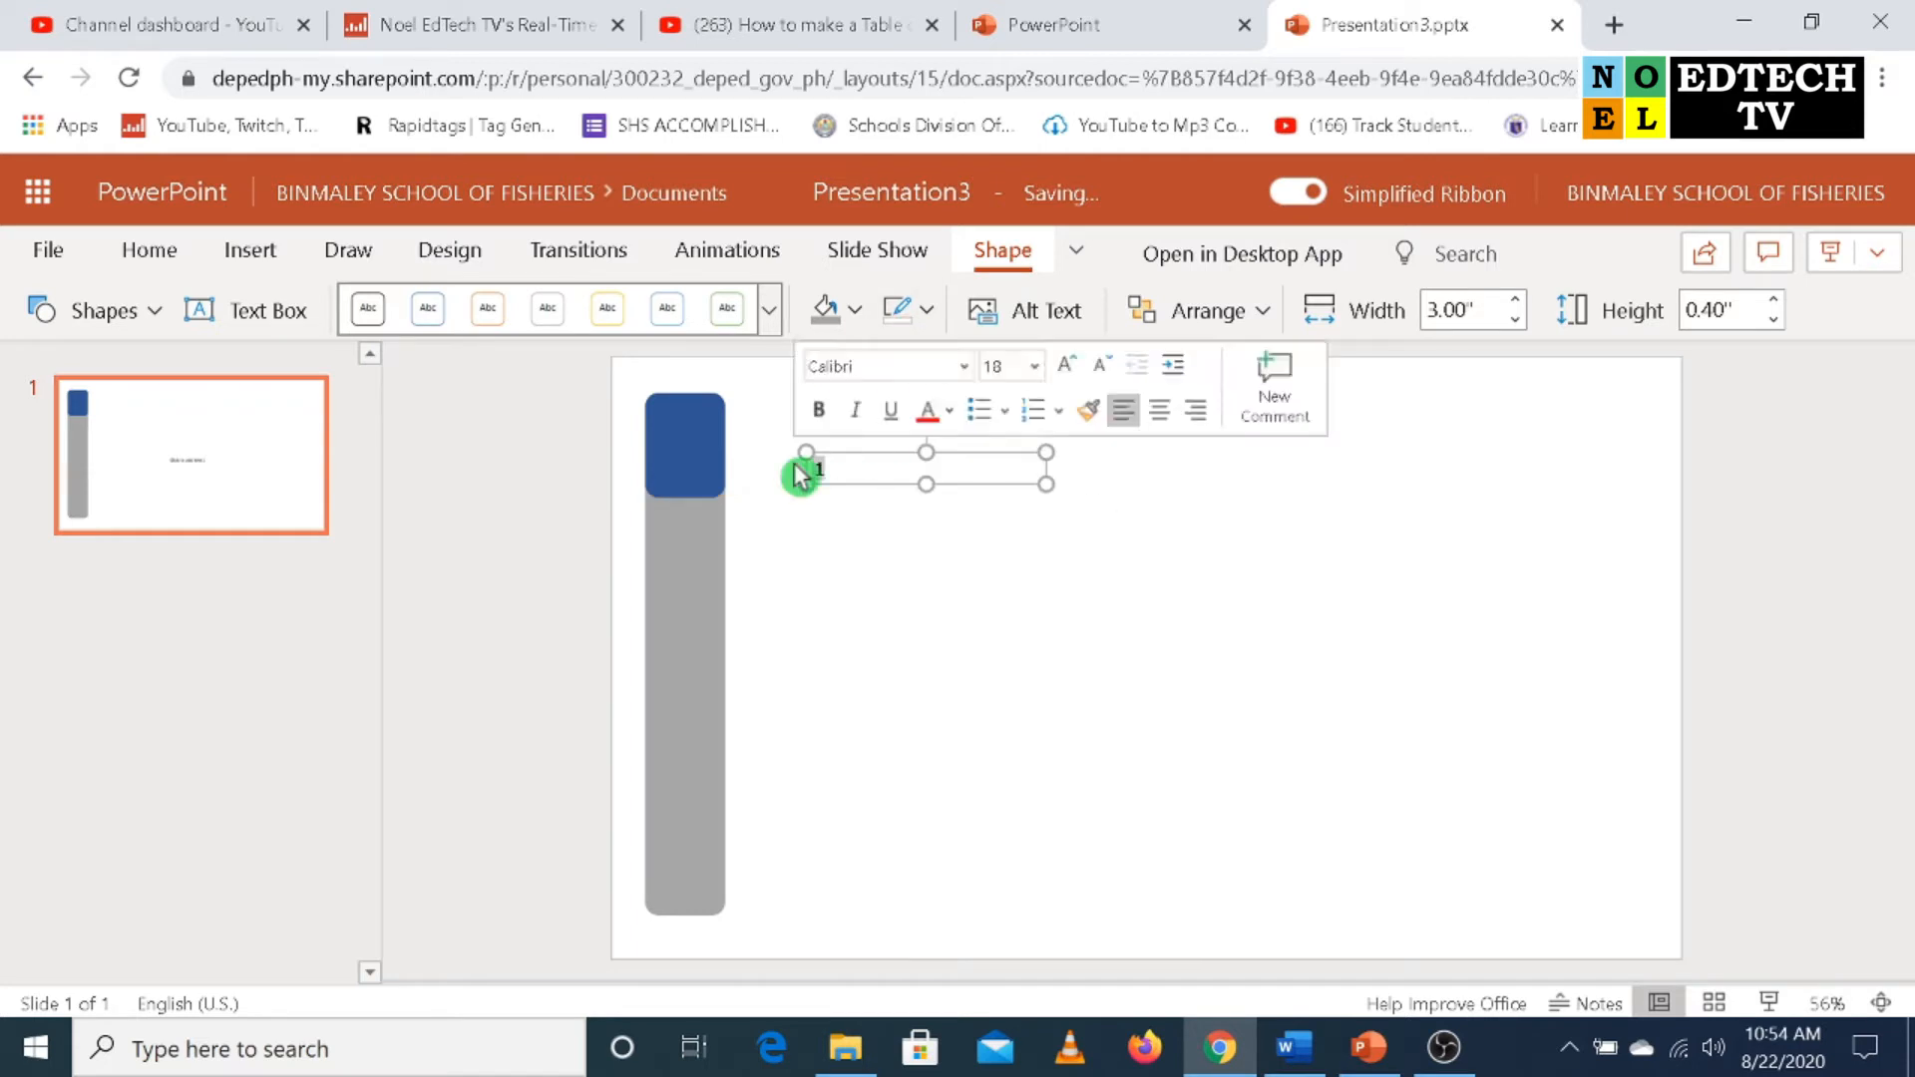
{"action": "left_click", "coordinate": [148, 254]}
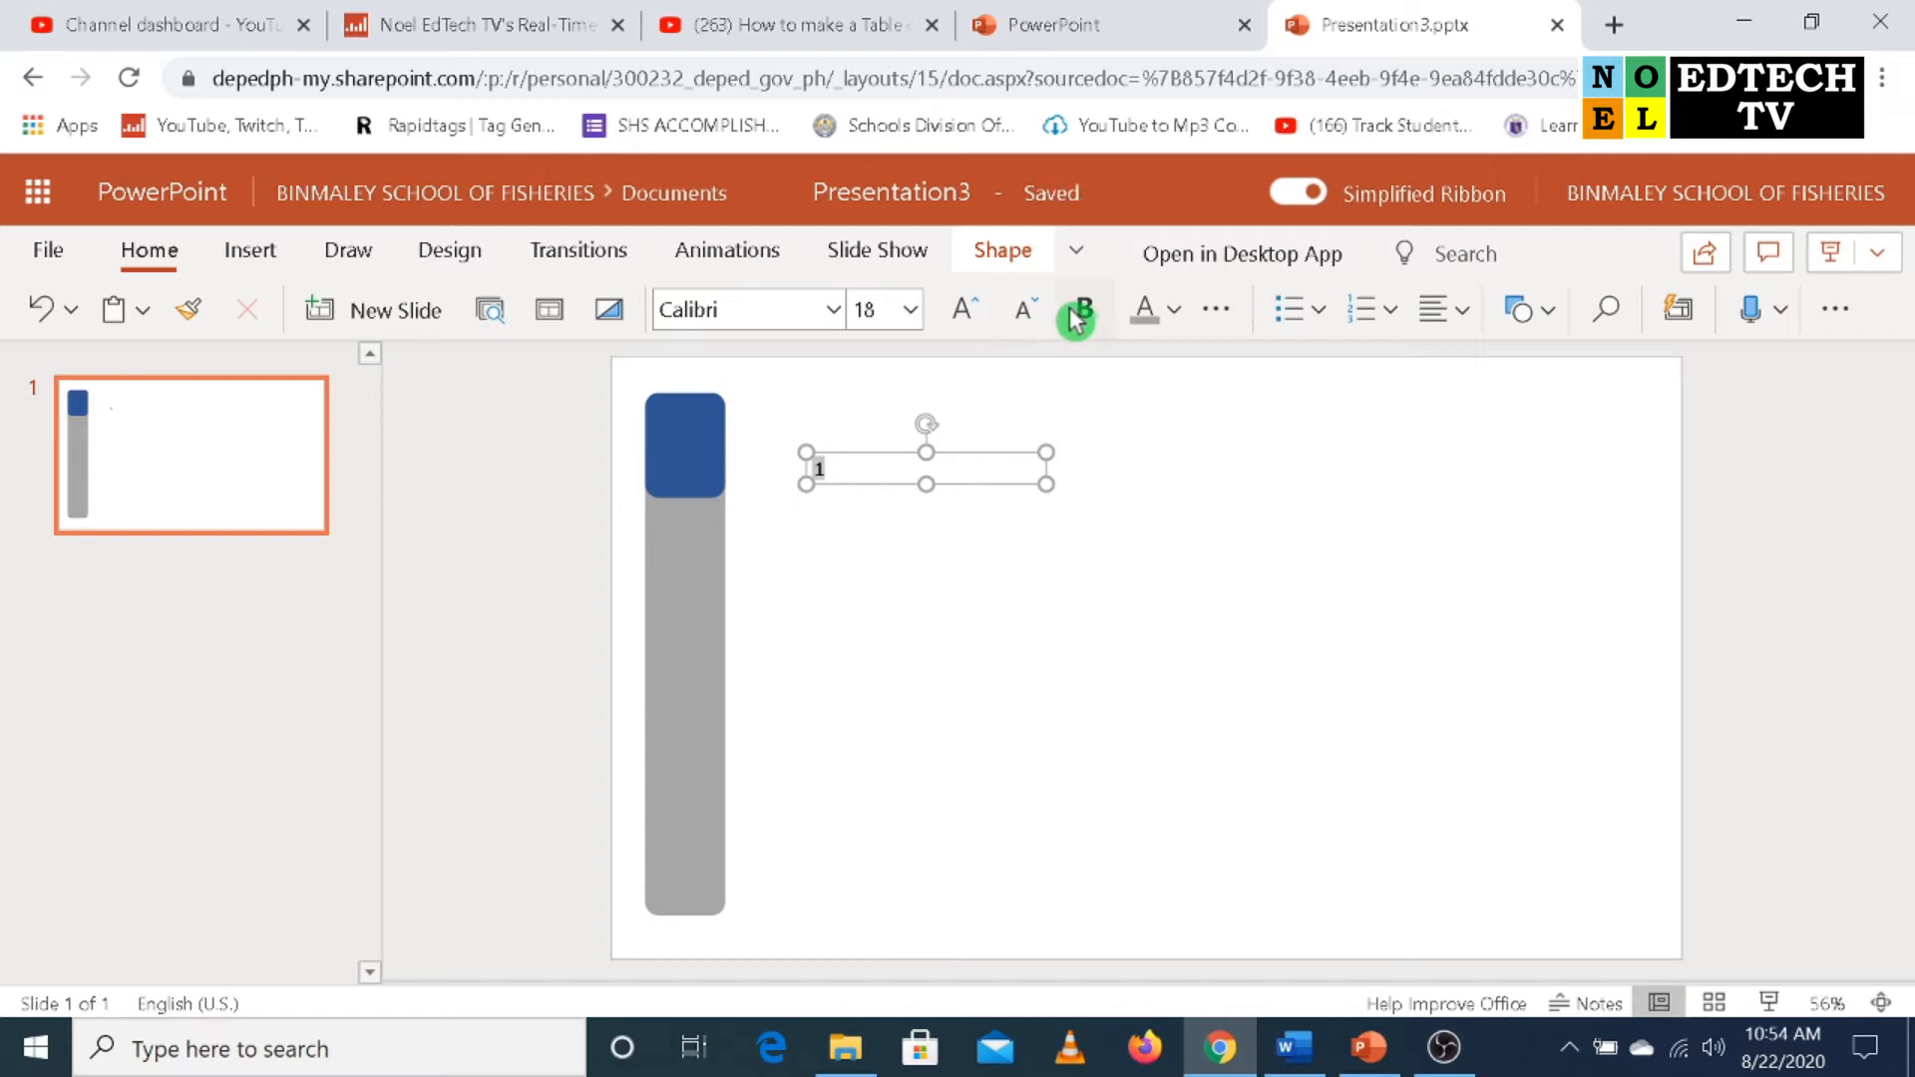
{"action": "left_click", "coordinate": [909, 311]}
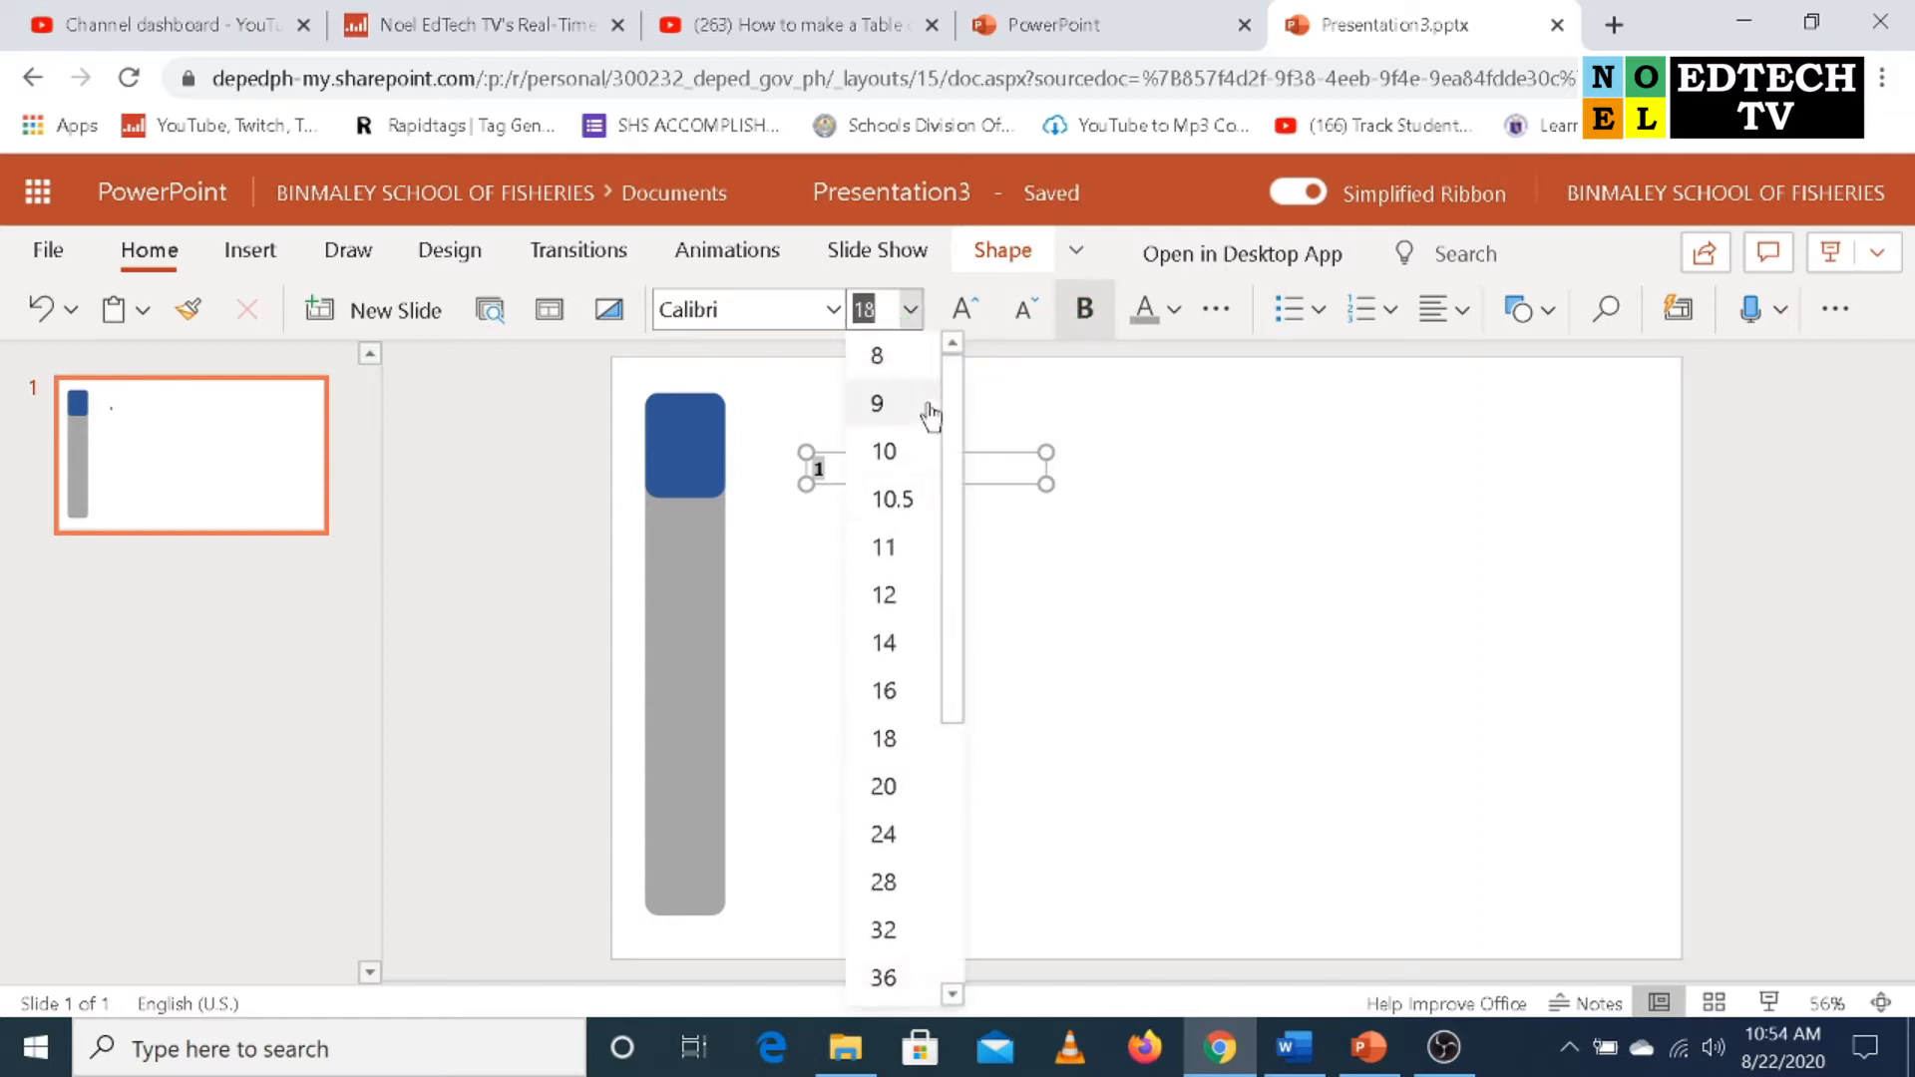
{"action": "left_click", "coordinate": [898, 835]}
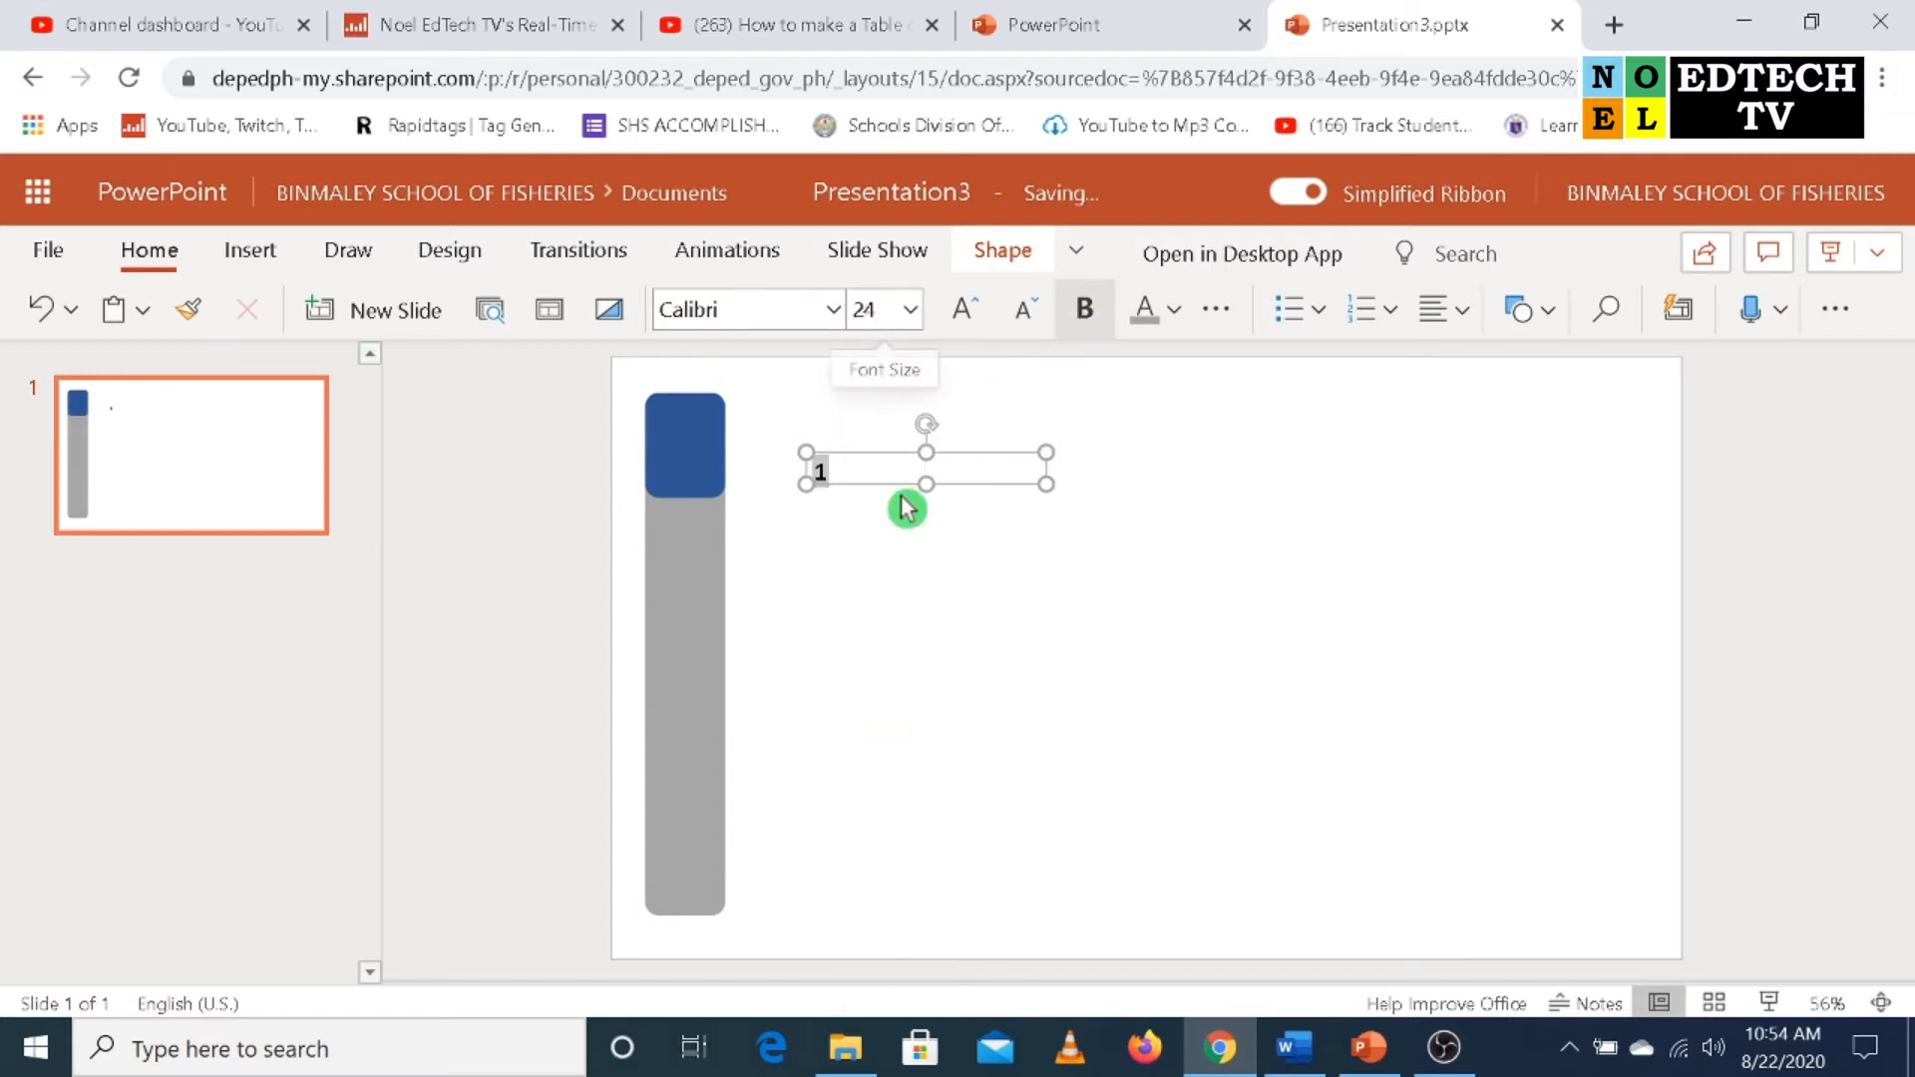
{"action": "left_click", "coordinate": [915, 325]}
{"action": "scroll", "coordinate": [907, 828], "scroll_direction": "down", "scroll_amount": 3}
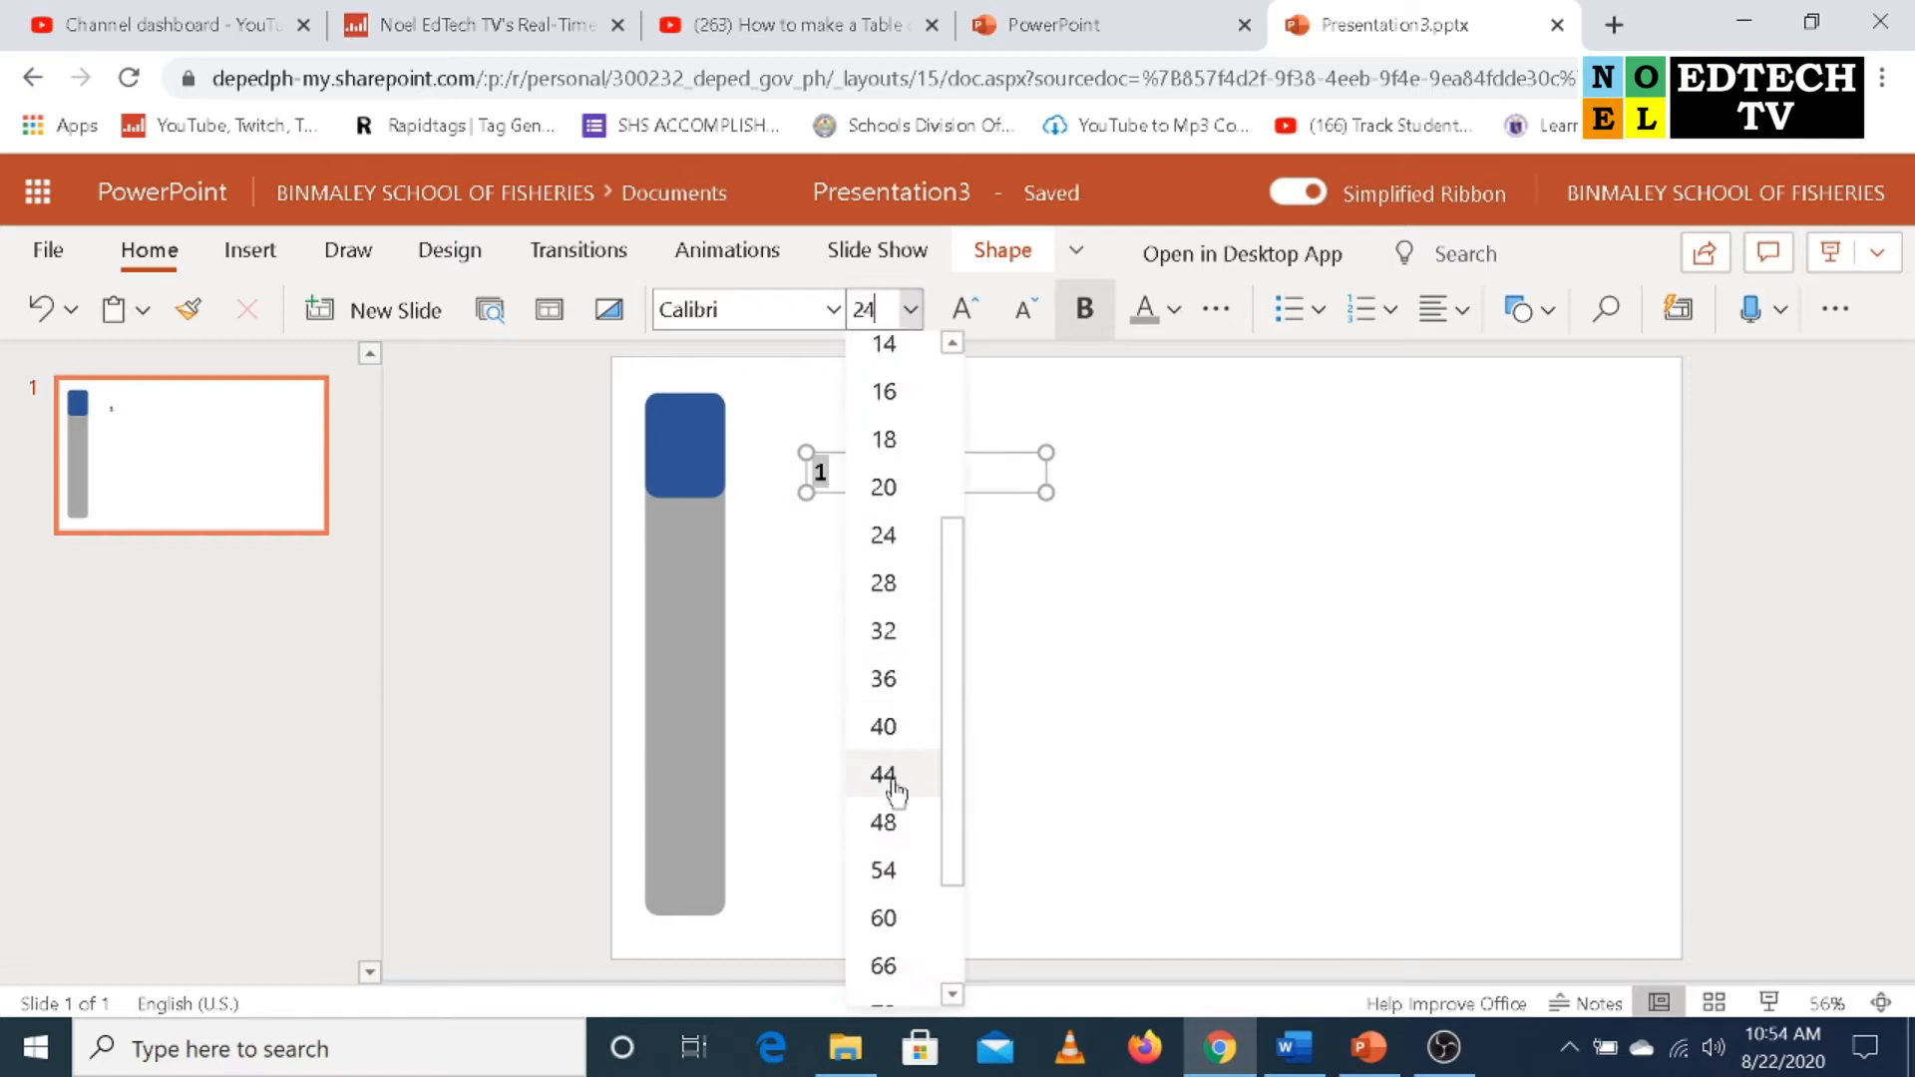
{"action": "left_click", "coordinate": [895, 795]}
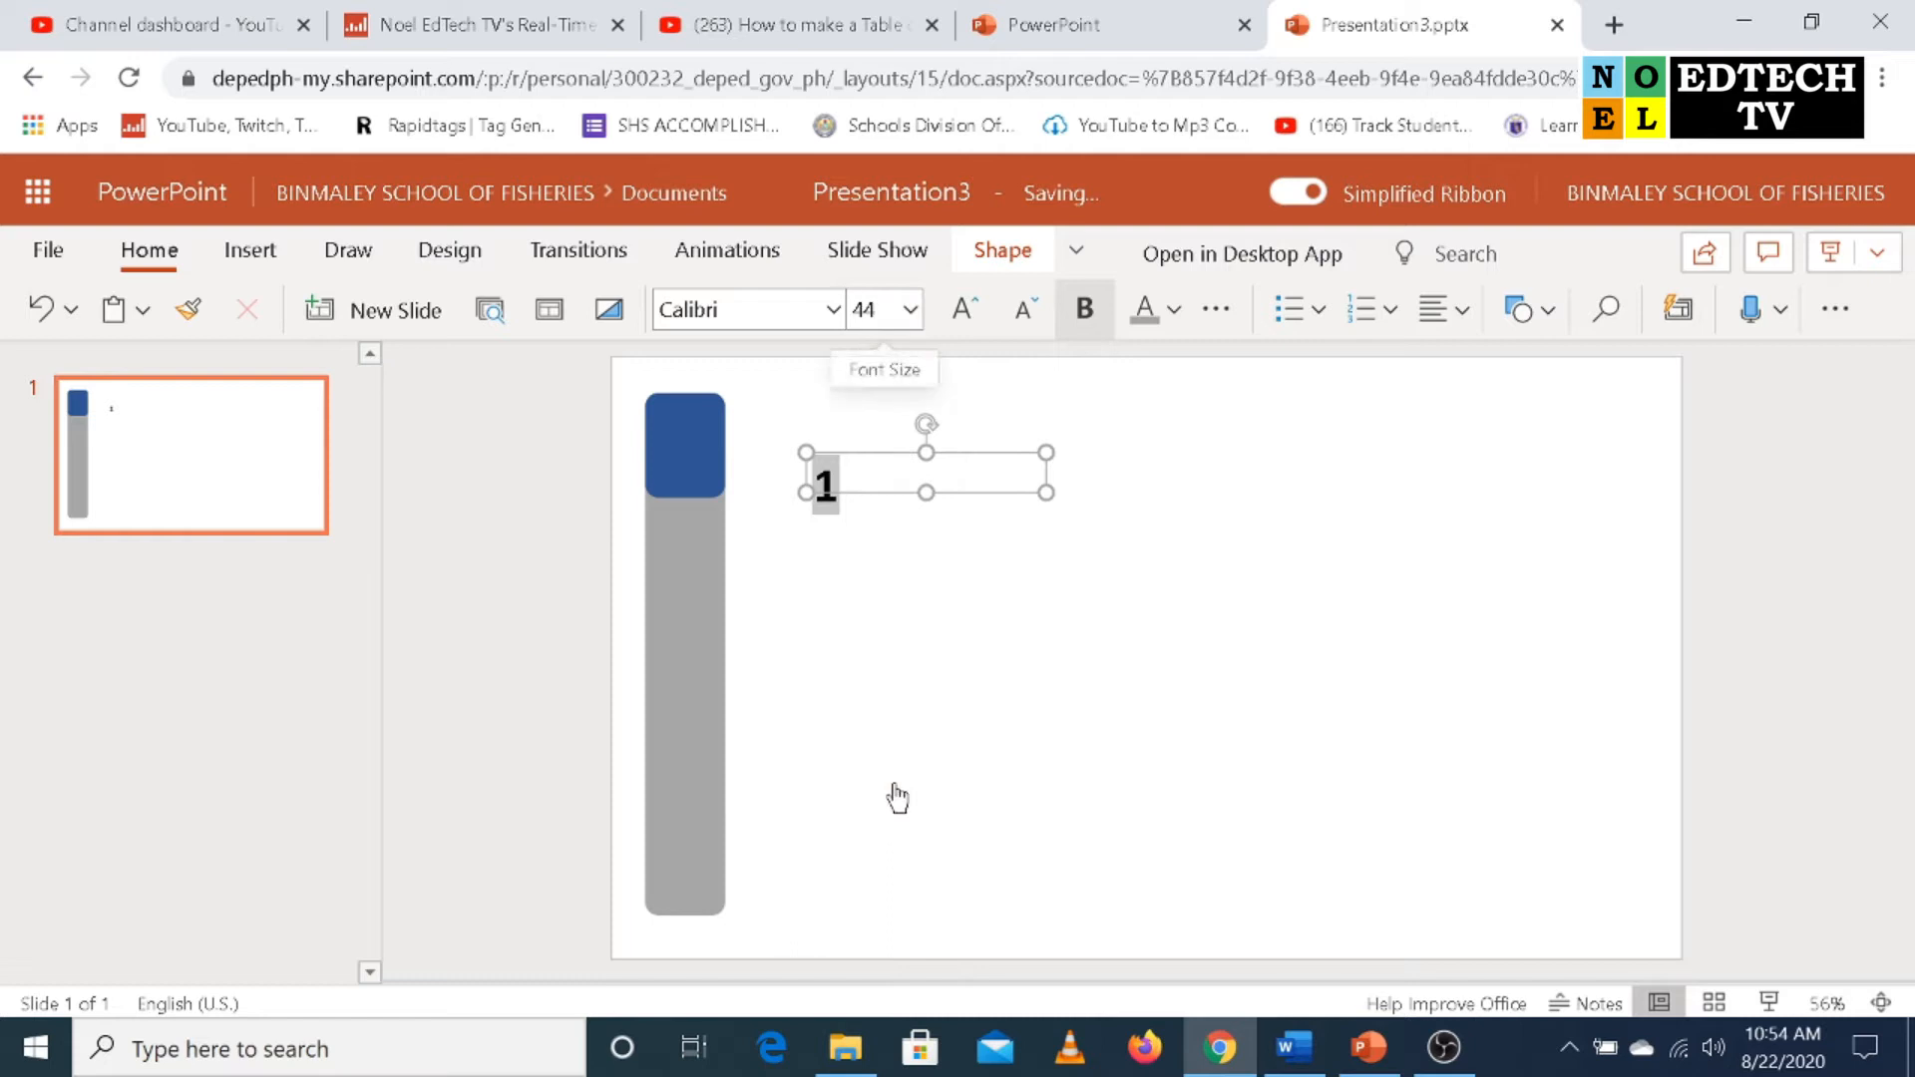
Shrink the text box around the number 1 and center it on the blue block.
{"action": "left_click_drag", "start_coordinate": [1043, 486], "coordinate": [706, 408]}
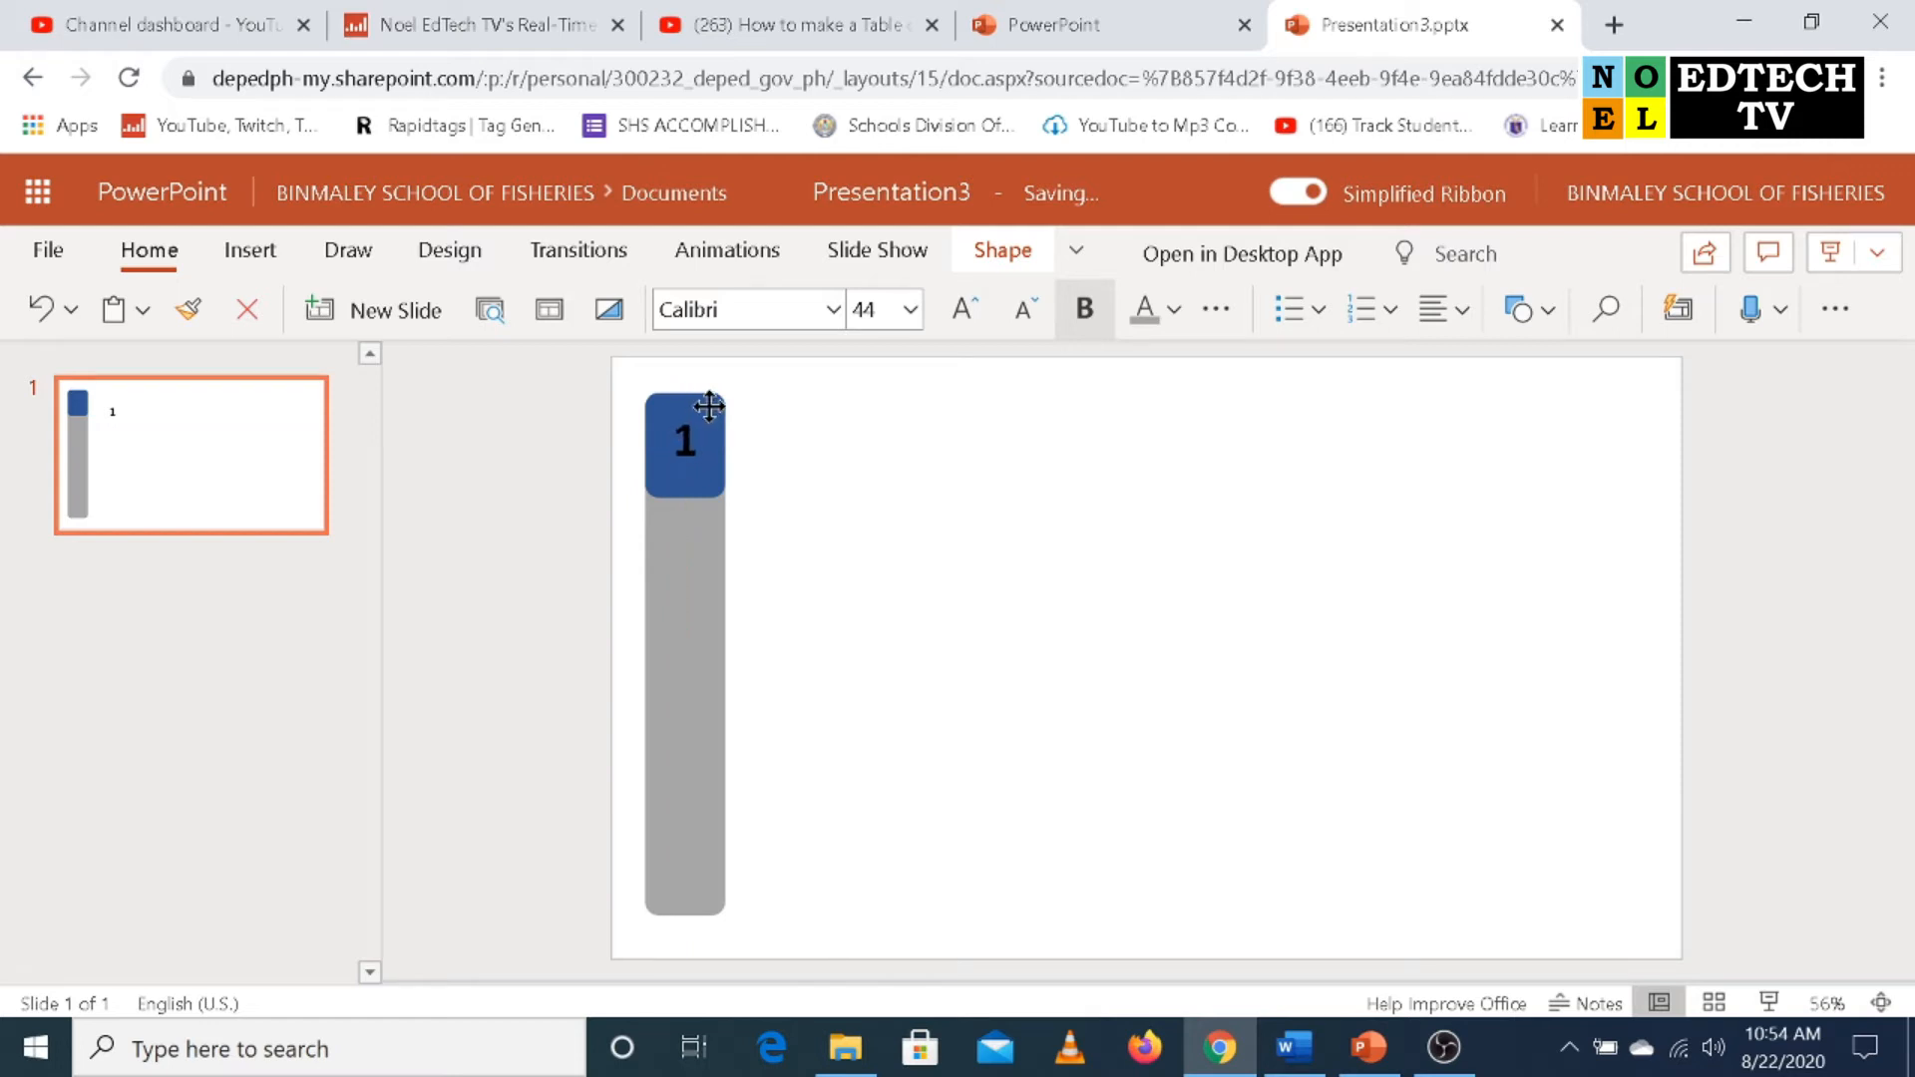
{"action": "left_click", "coordinate": [1114, 604]}
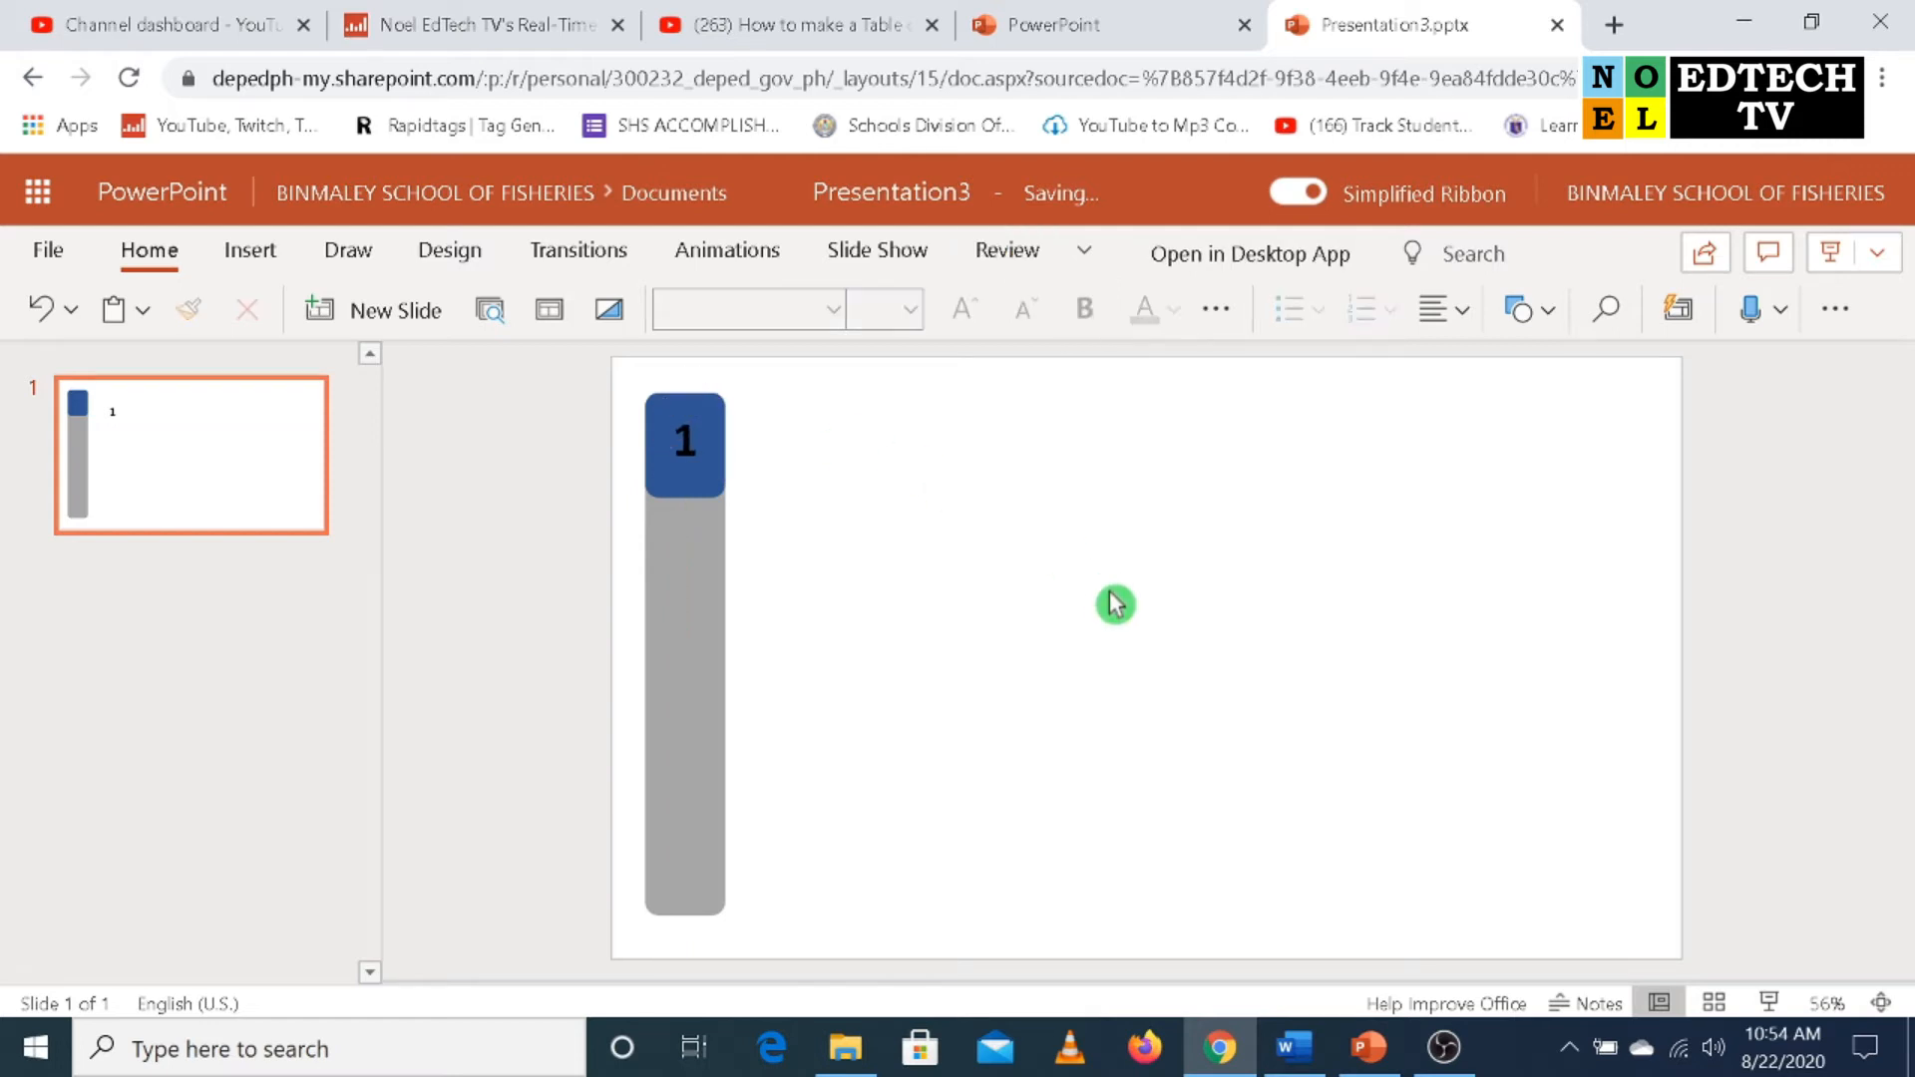
{"action": "left_click", "coordinate": [697, 469]}
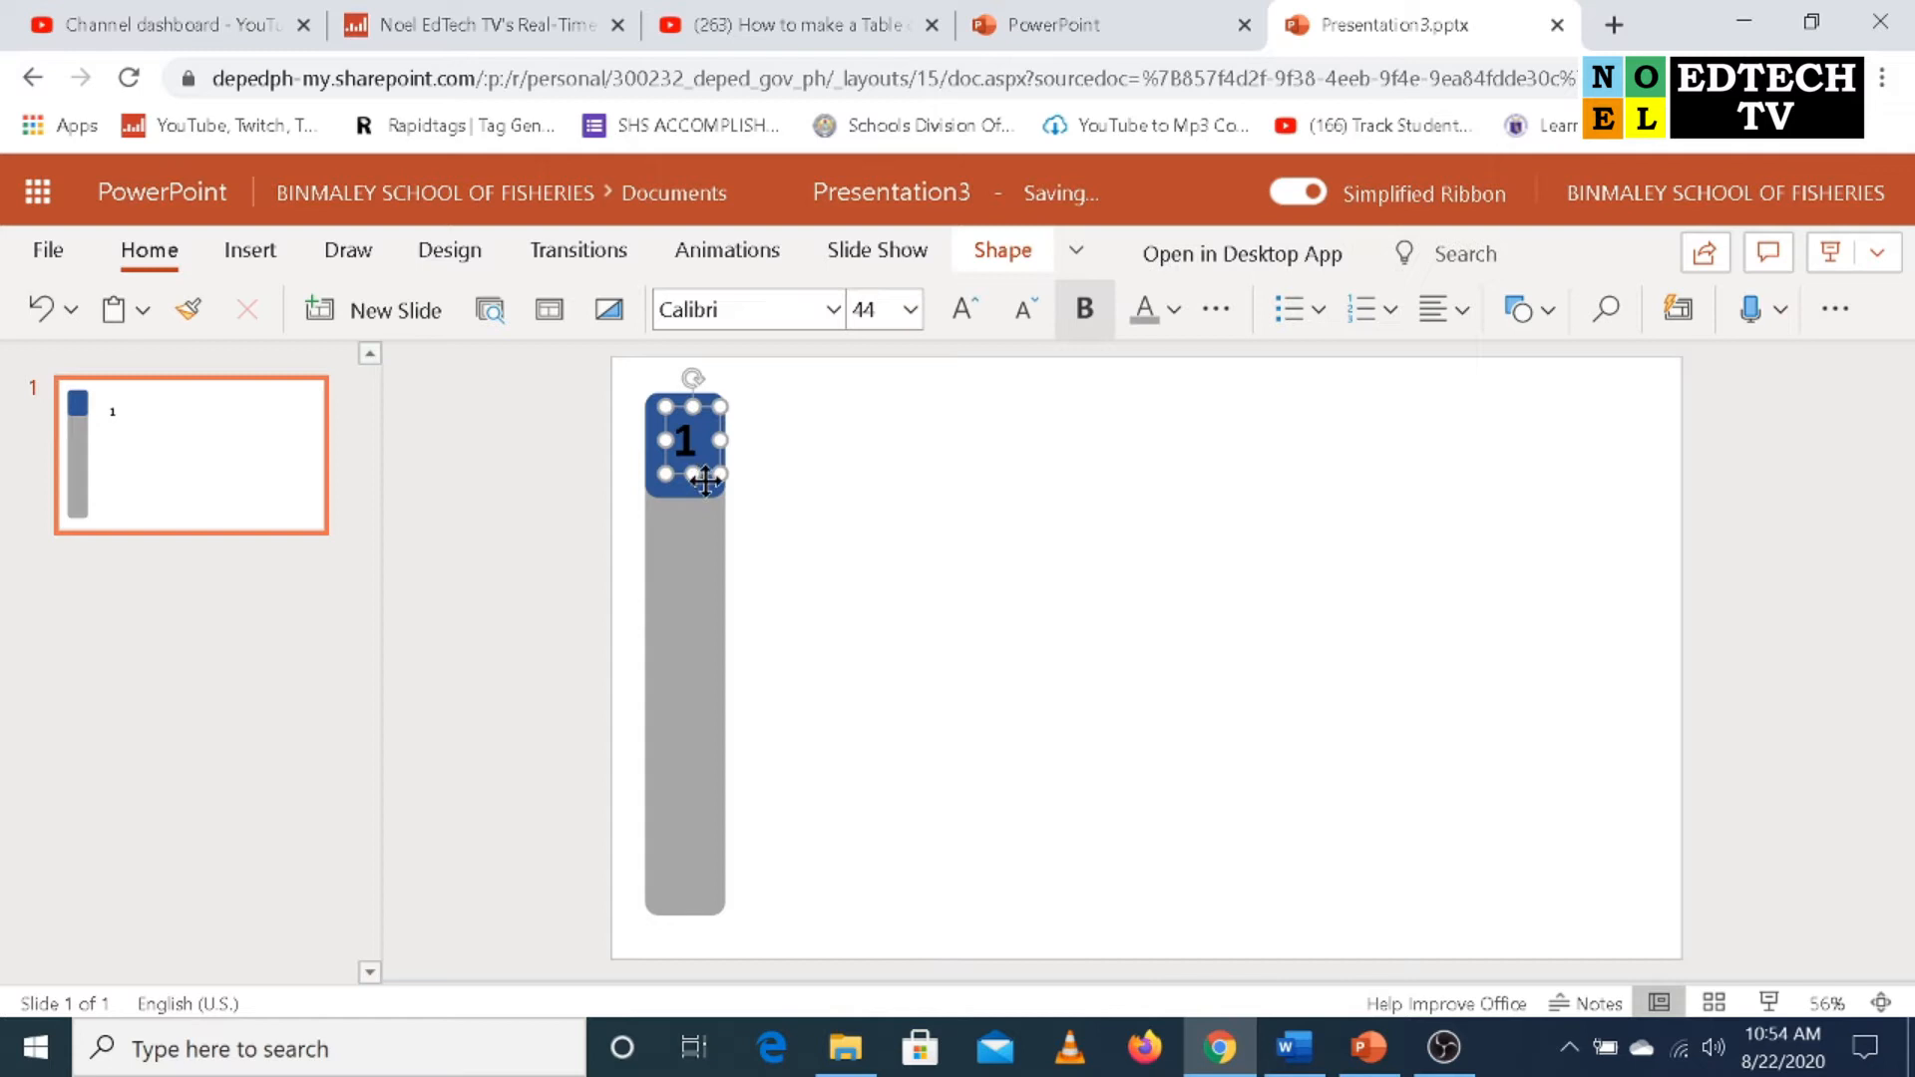
{"action": "left_click", "coordinate": [932, 573]}
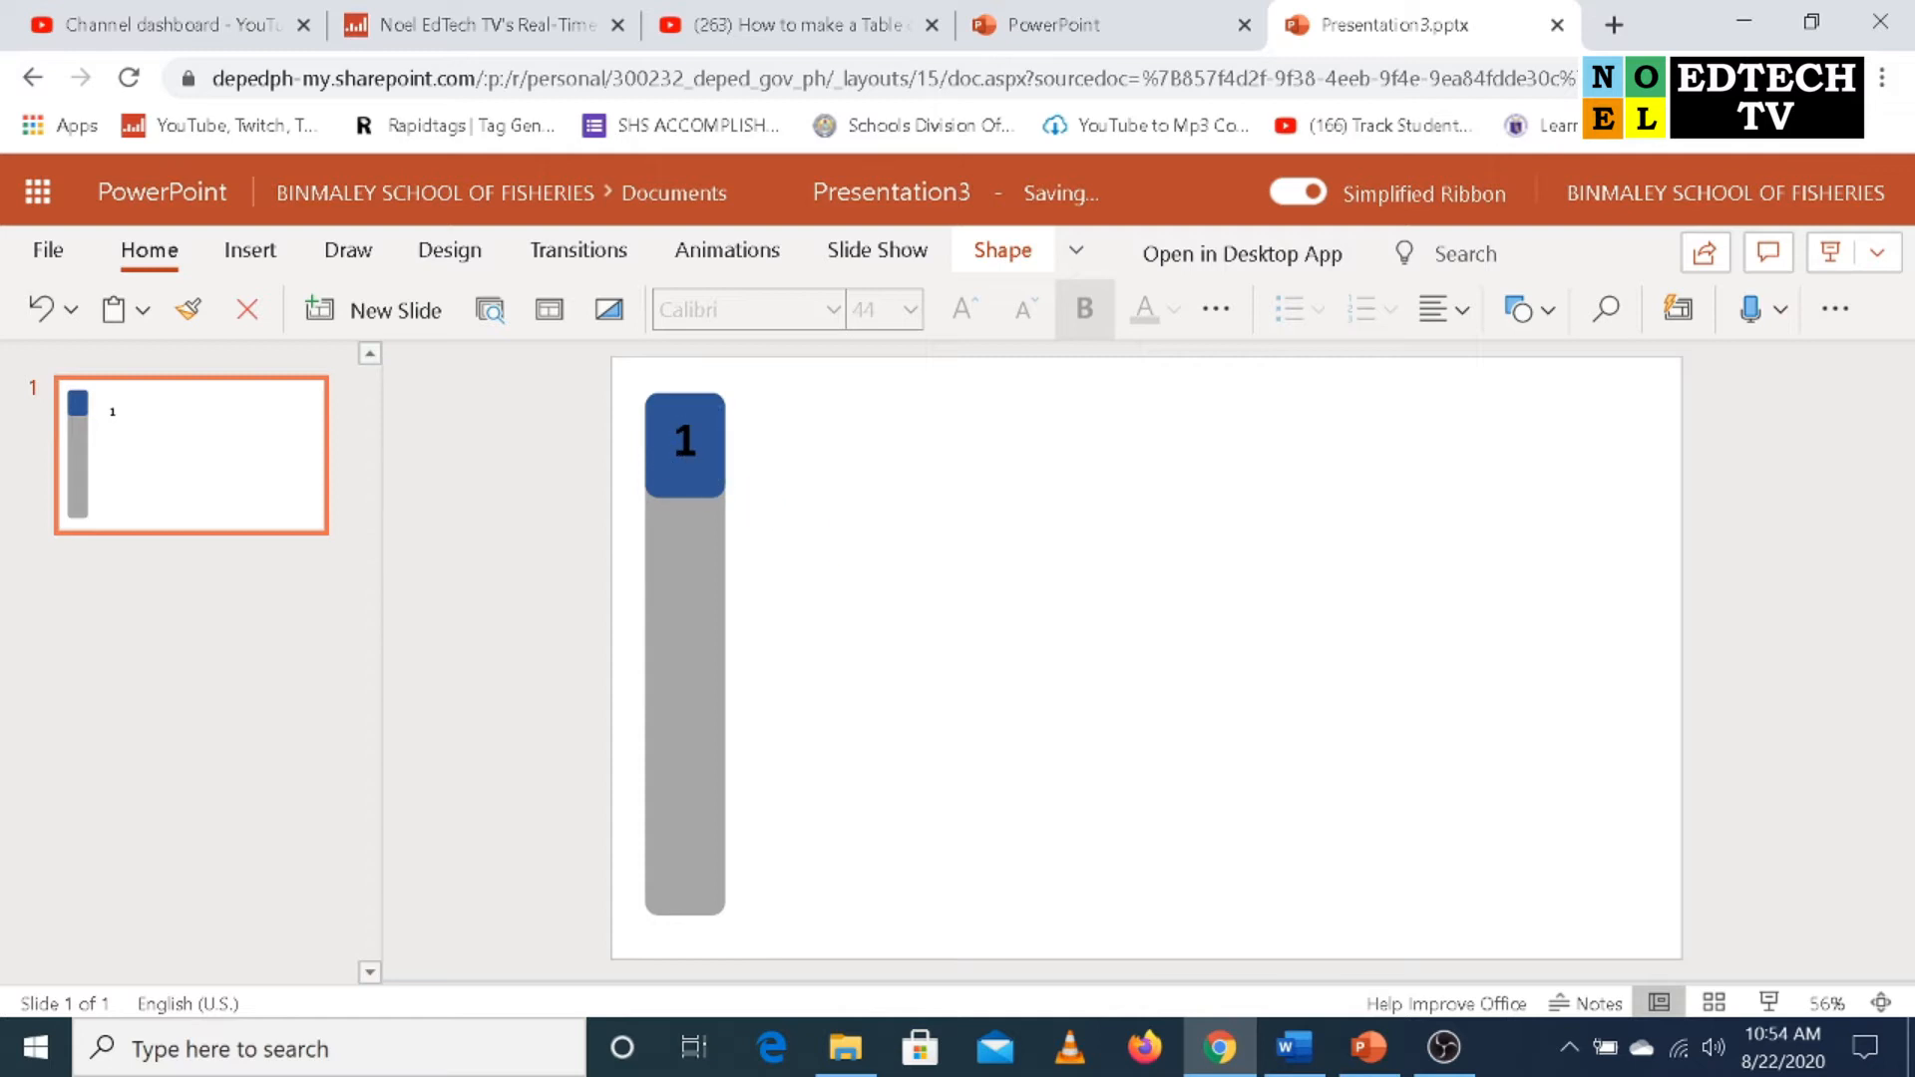
Duplicate the number text box and place the copy just to the right of the blue block.
{"action": "left_click", "coordinate": [680, 441]}
{"action": "left_click_drag", "start_coordinate": [707, 473], "coordinate": [776, 473]}
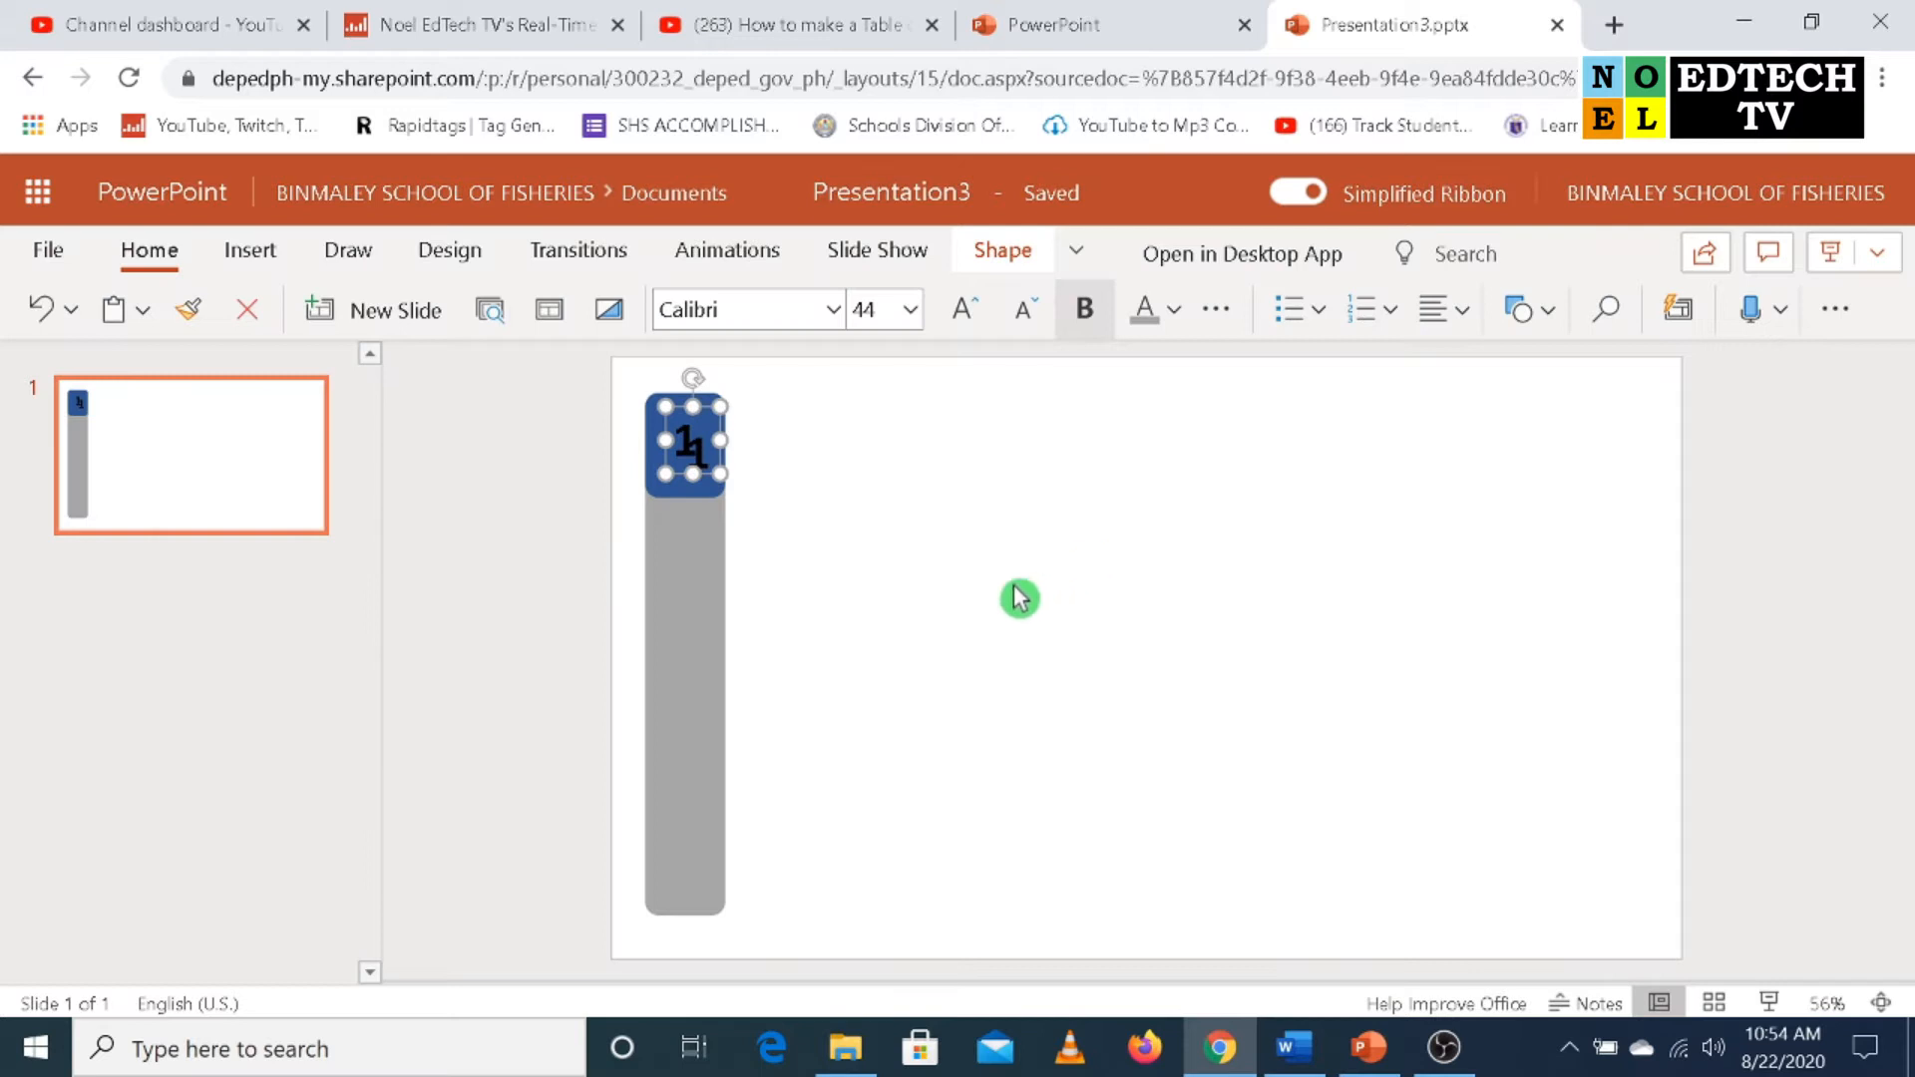
{"action": "left_click_drag", "start_coordinate": [725, 464], "coordinate": [794, 477]}
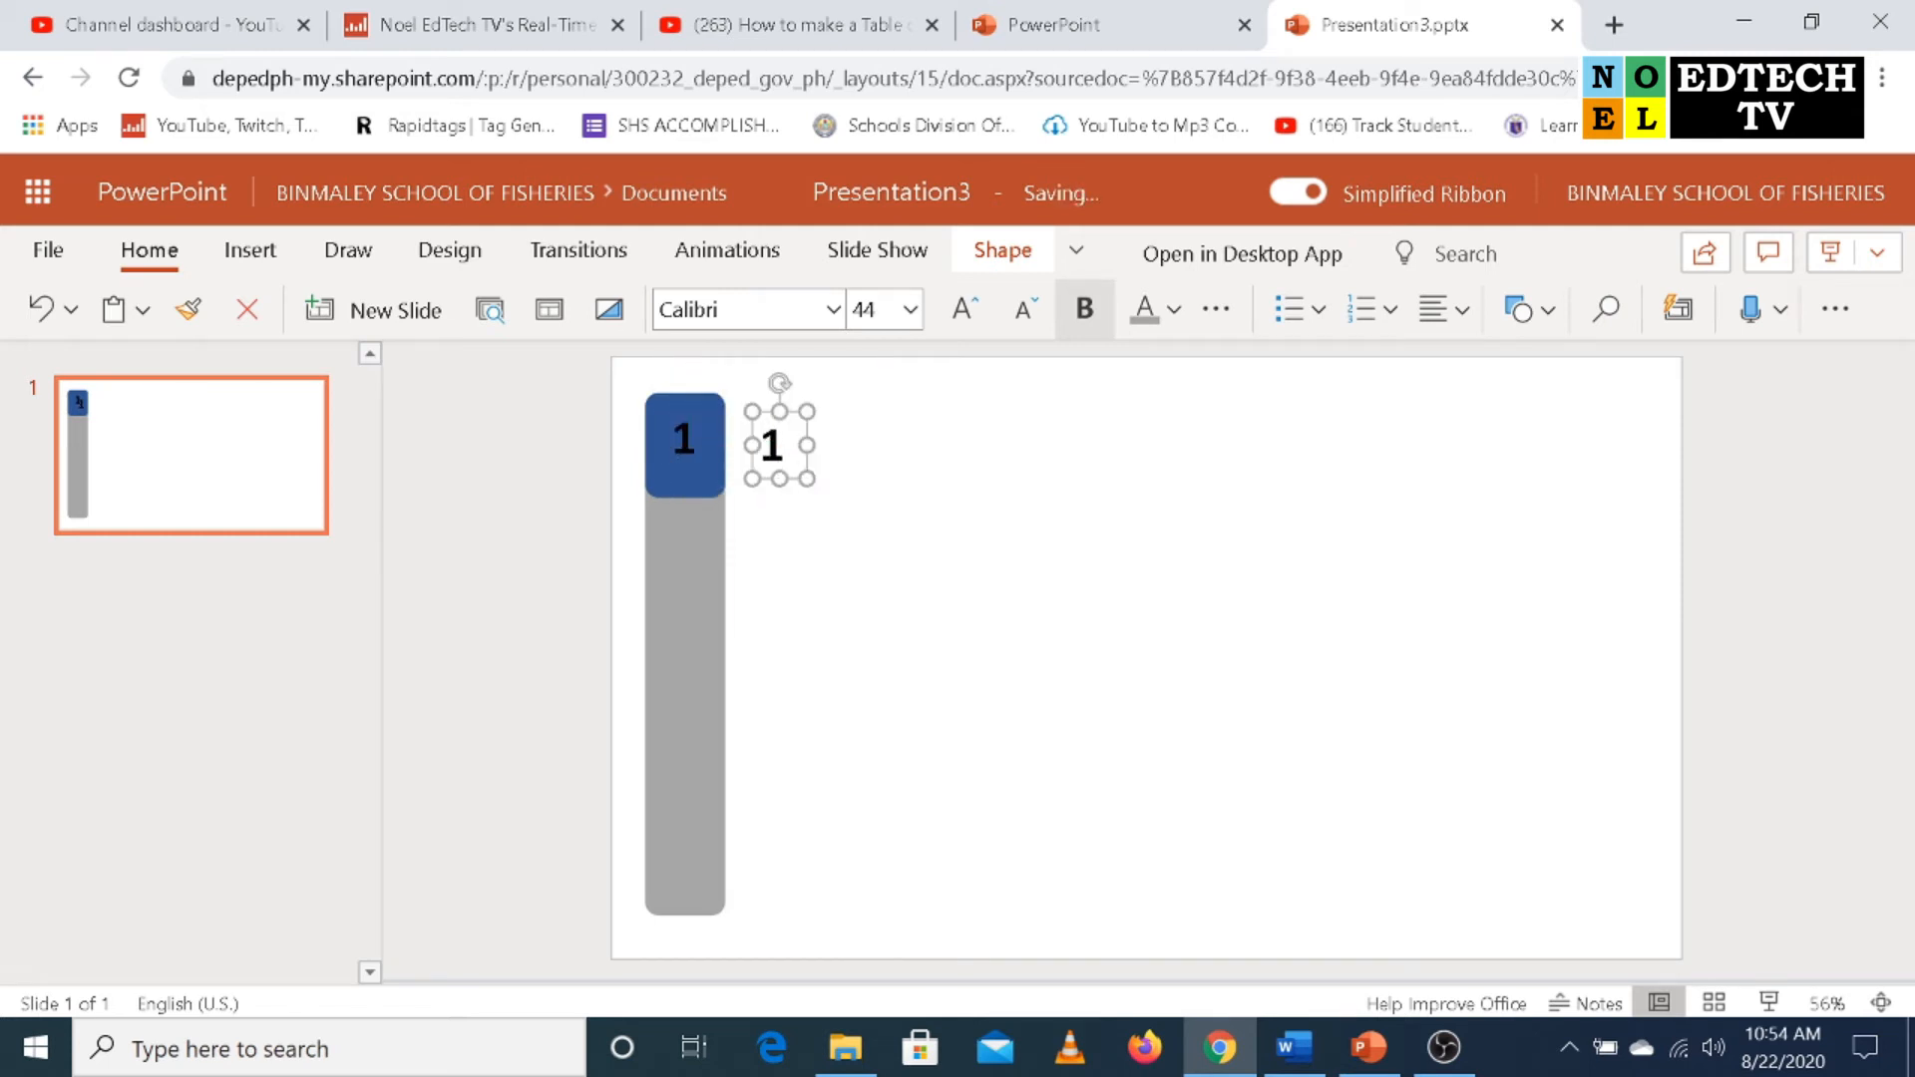
Replace the text in the copied text box with "Philippines".
{"action": "right_click", "coordinate": [748, 451]}
{"action": "left_click", "coordinate": [1299, 607]}
{"action": "left_click", "coordinate": [785, 446]}
{"action": "double_click", "coordinate": [746, 448]}
{"action": "type", "text": "P"}
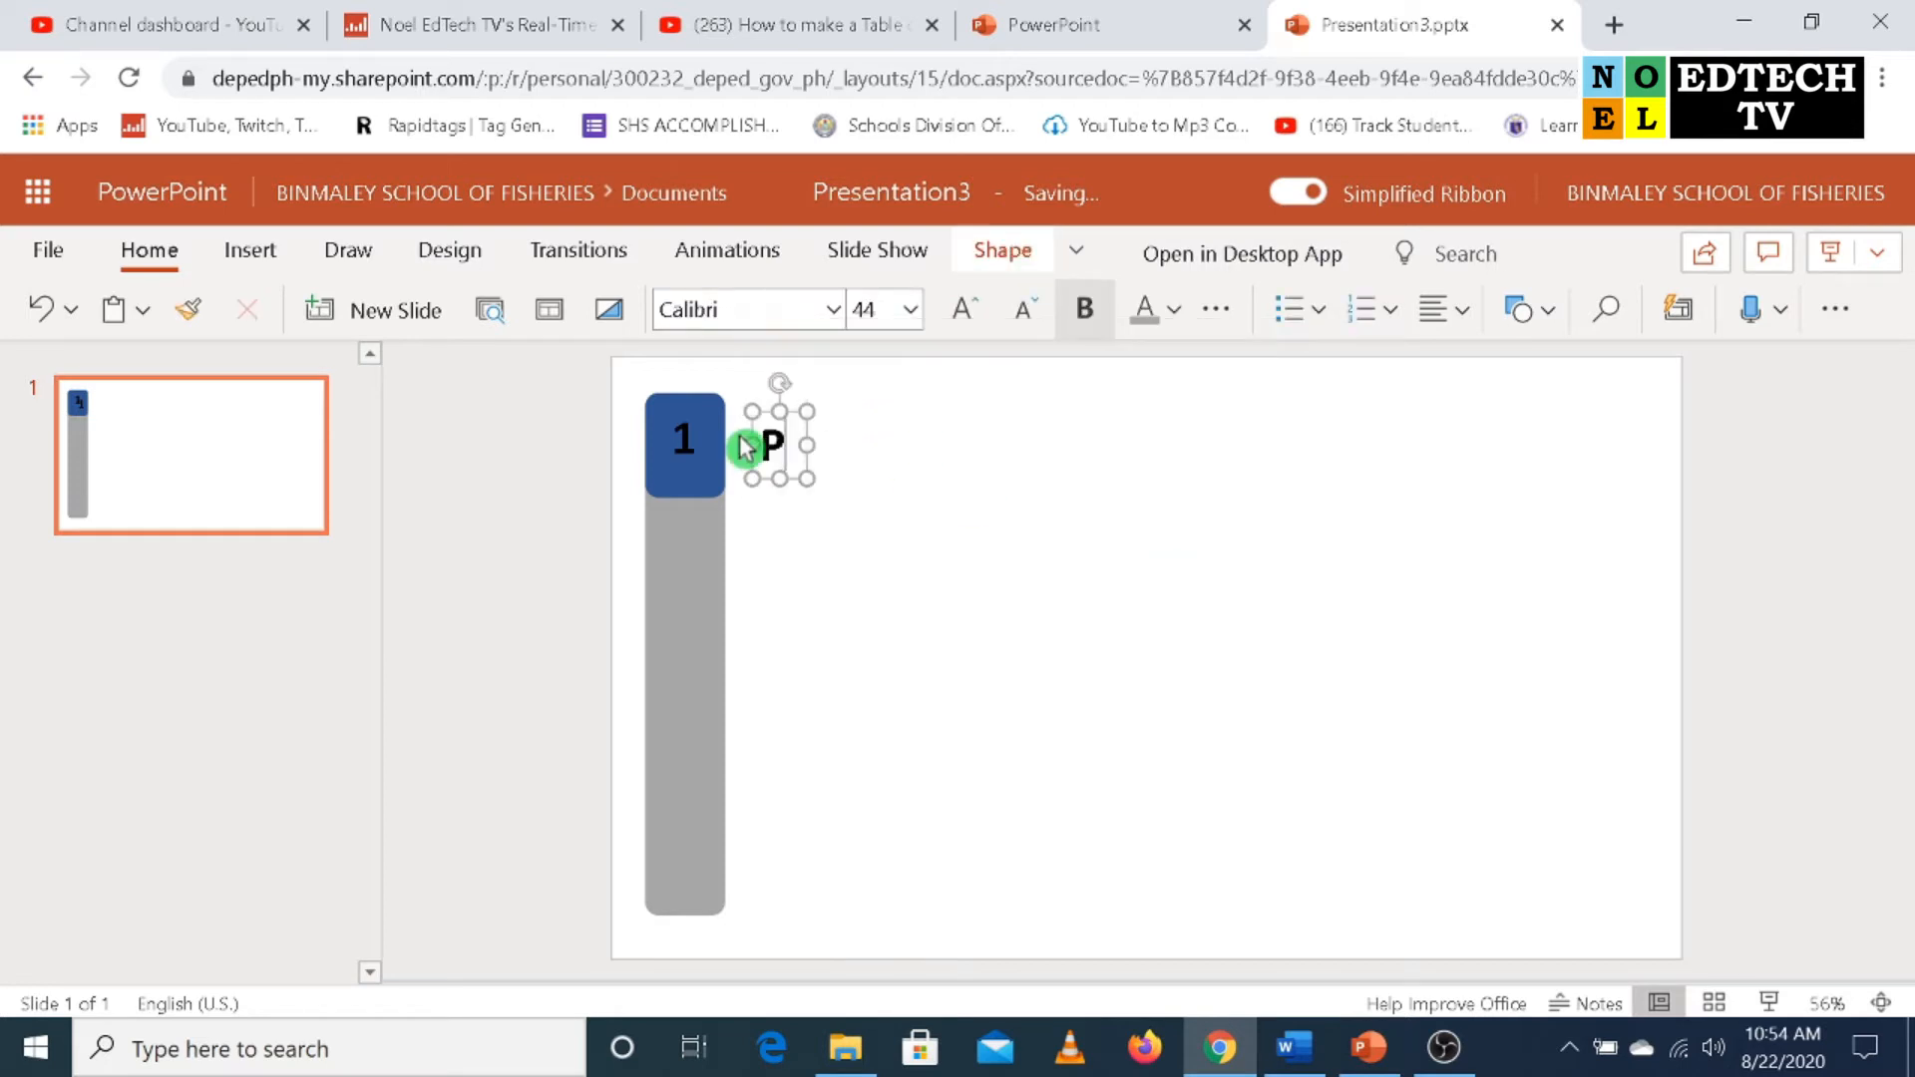
{"action": "type", "text": "hilippines"}
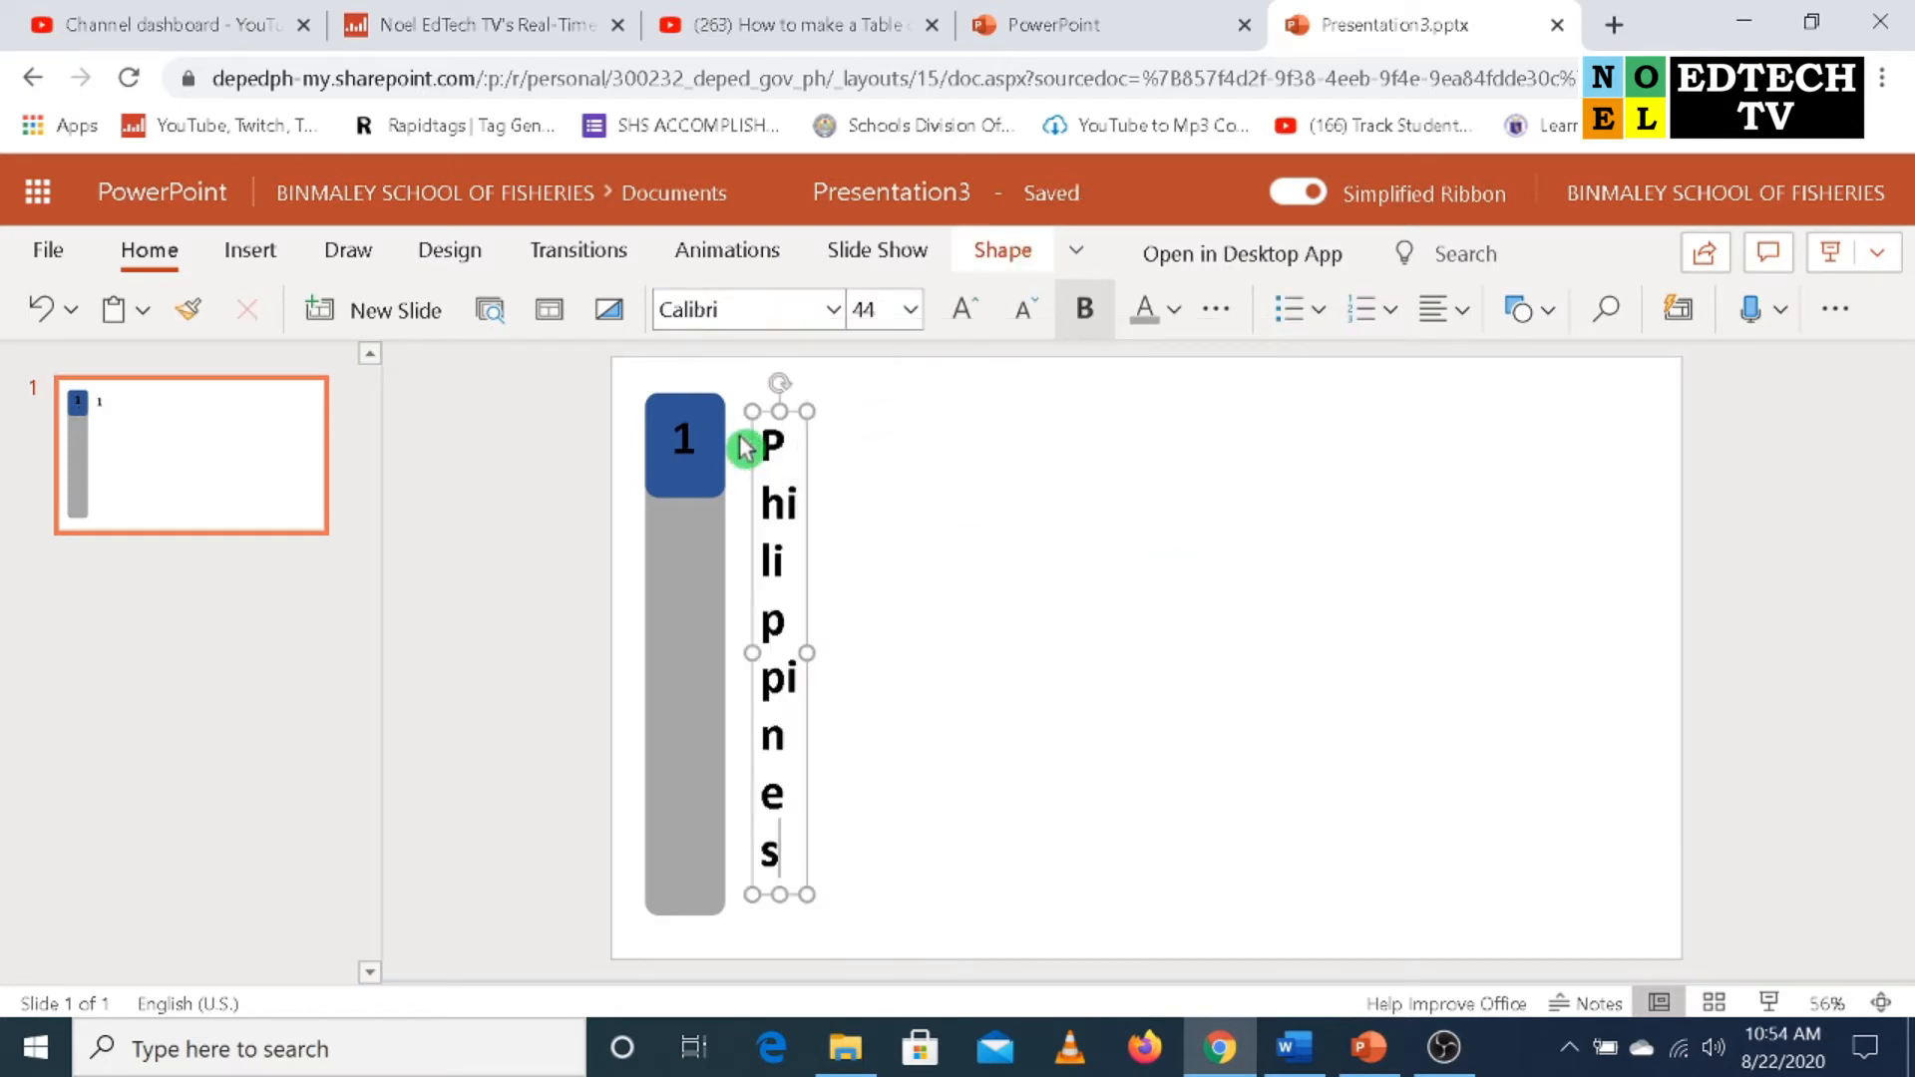
Widen the Philippines text box so the word fits on one line, and move it flush against the blue block.
{"action": "left_click_drag", "start_coordinate": [814, 657], "coordinate": [1037, 558]}
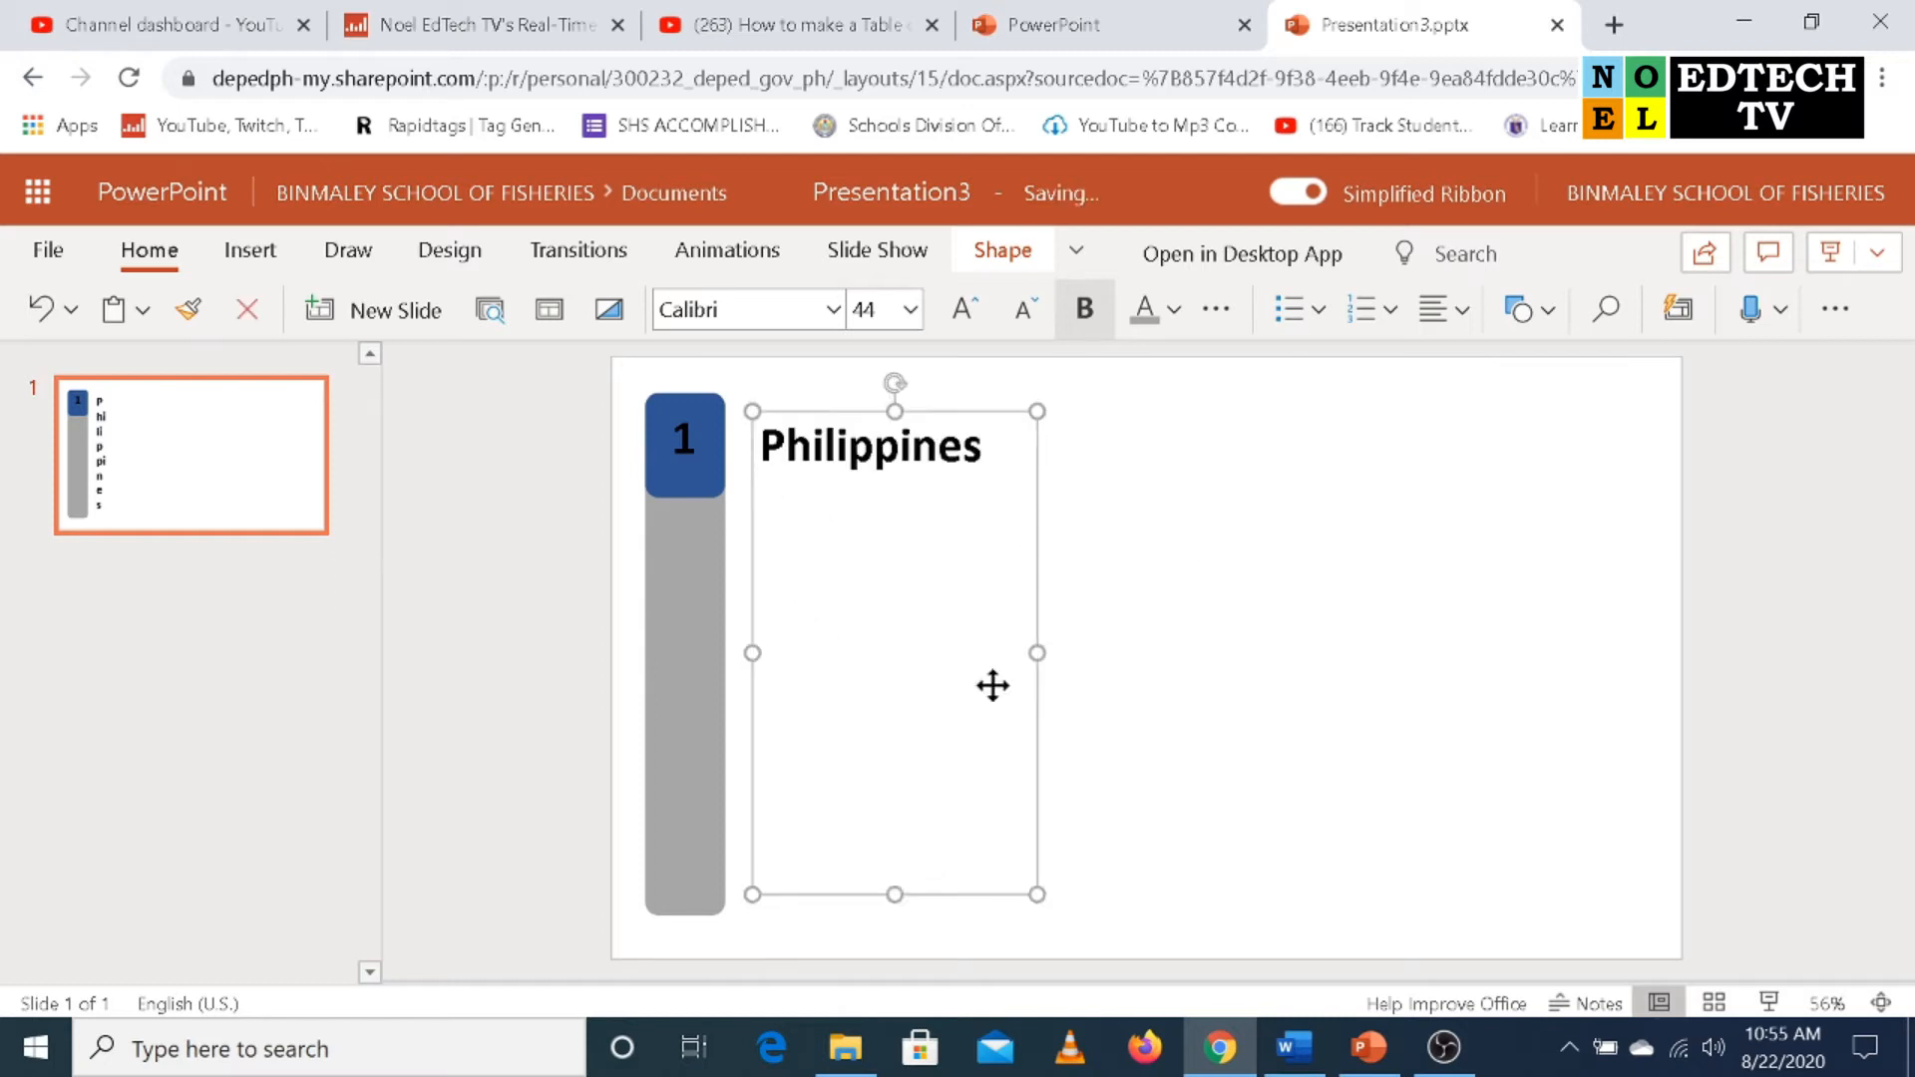
{"action": "left_click", "coordinate": [1127, 688]}
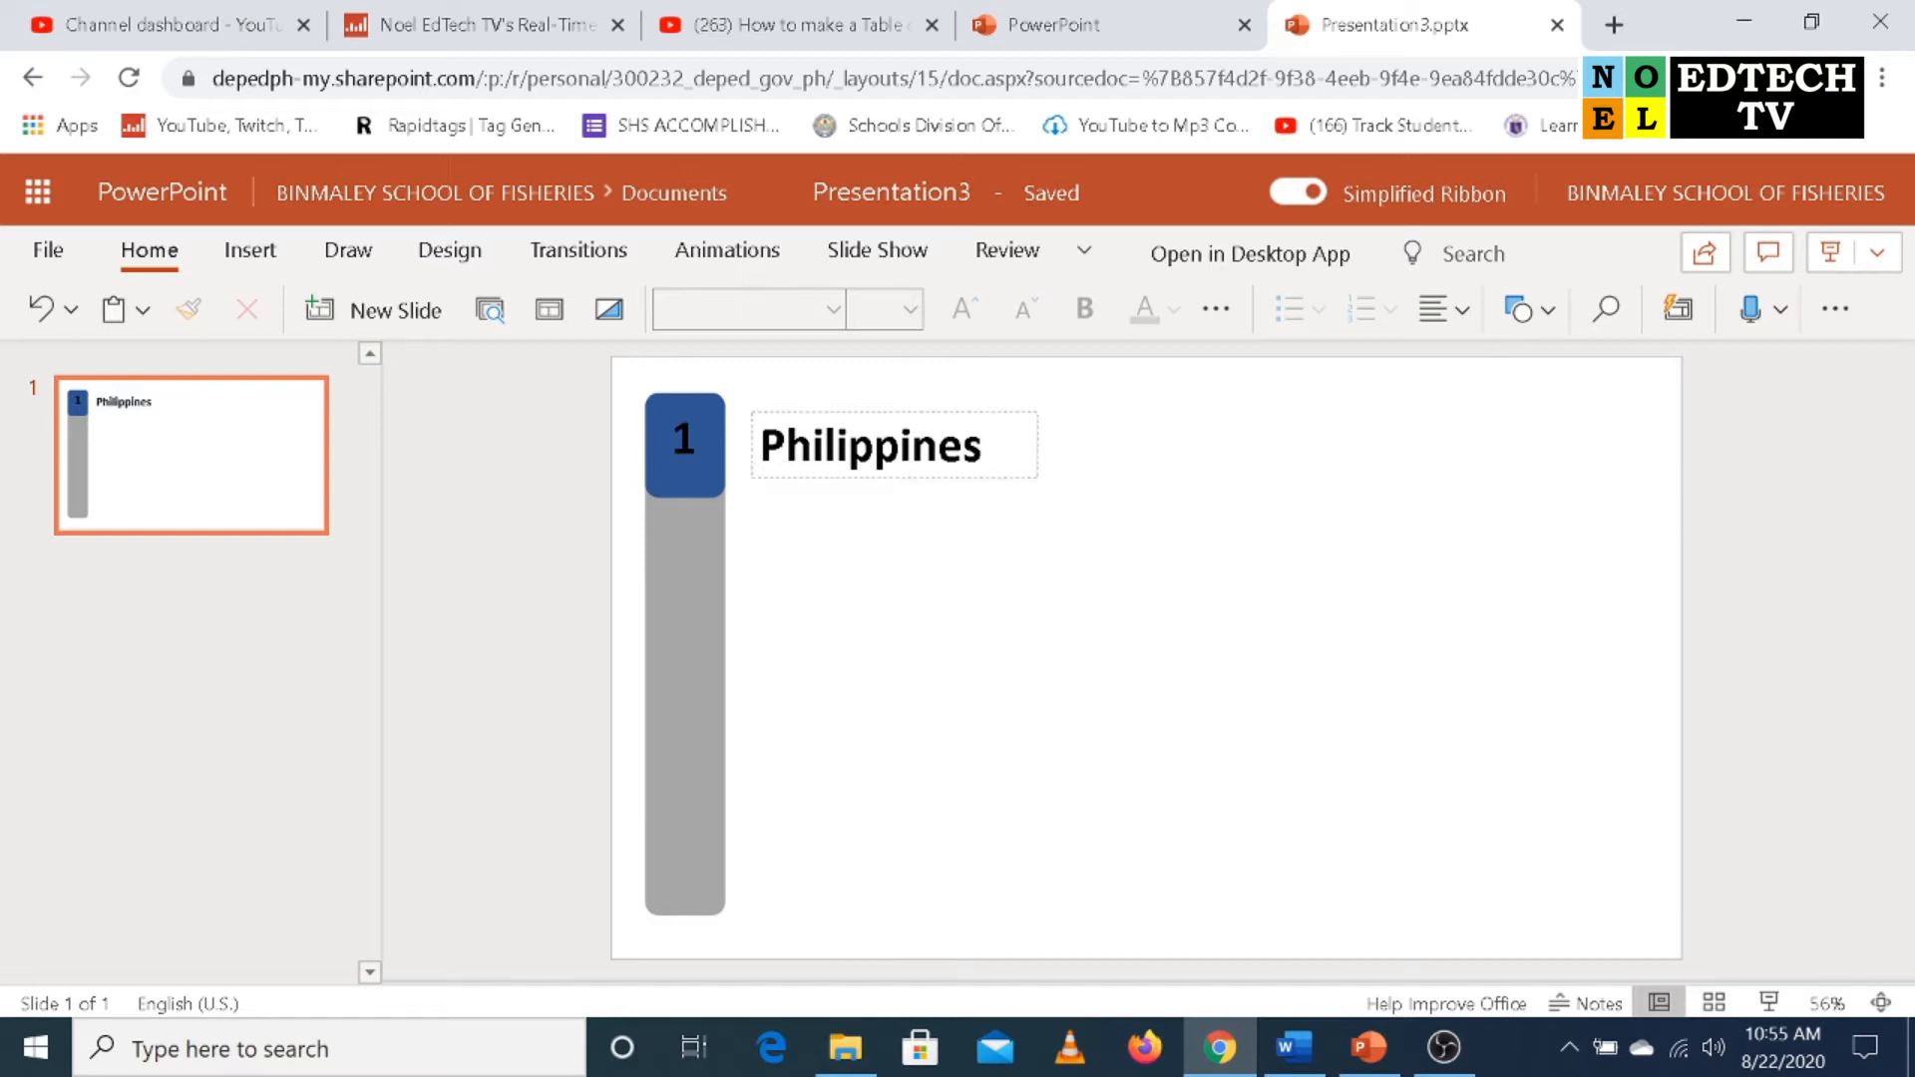
{"action": "left_click", "coordinate": [937, 446]}
{"action": "left_click_drag", "start_coordinate": [927, 486], "coordinate": [901, 488]}
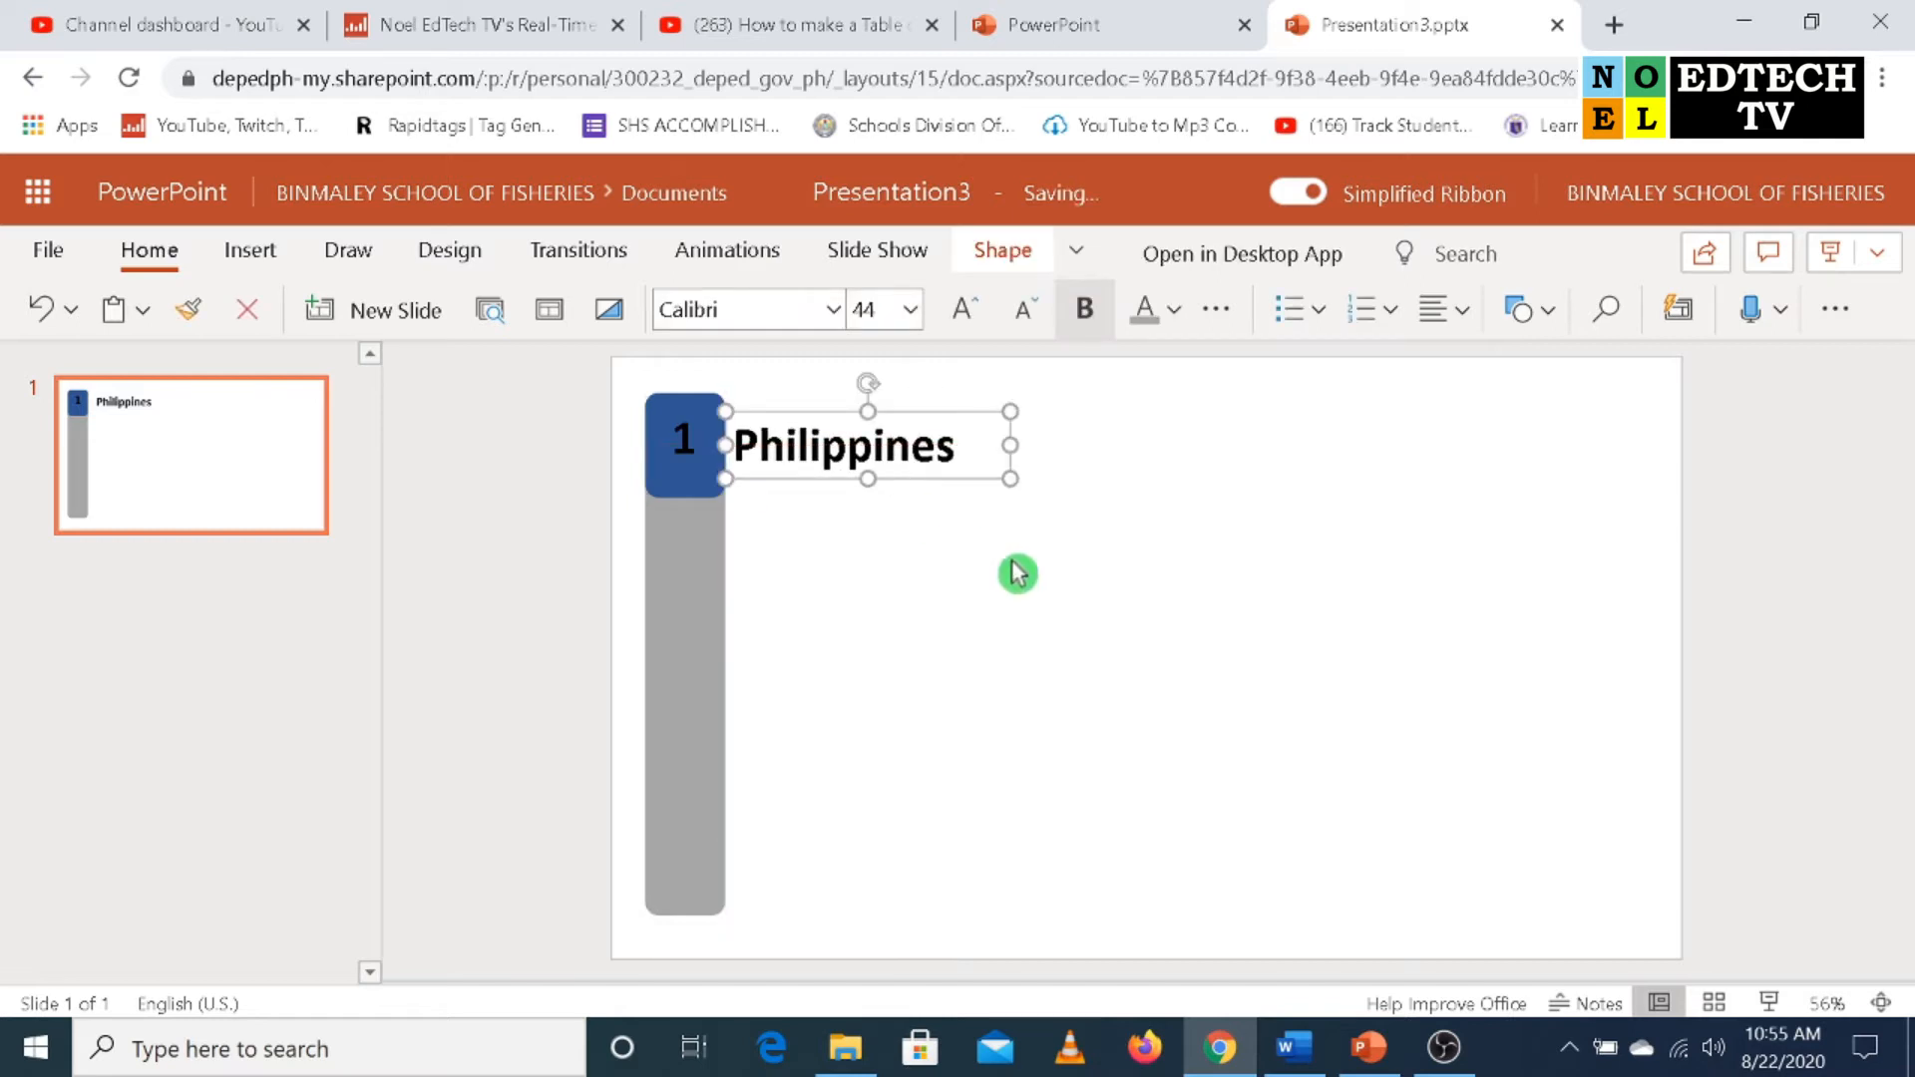
{"action": "left_click", "coordinate": [1077, 611]}
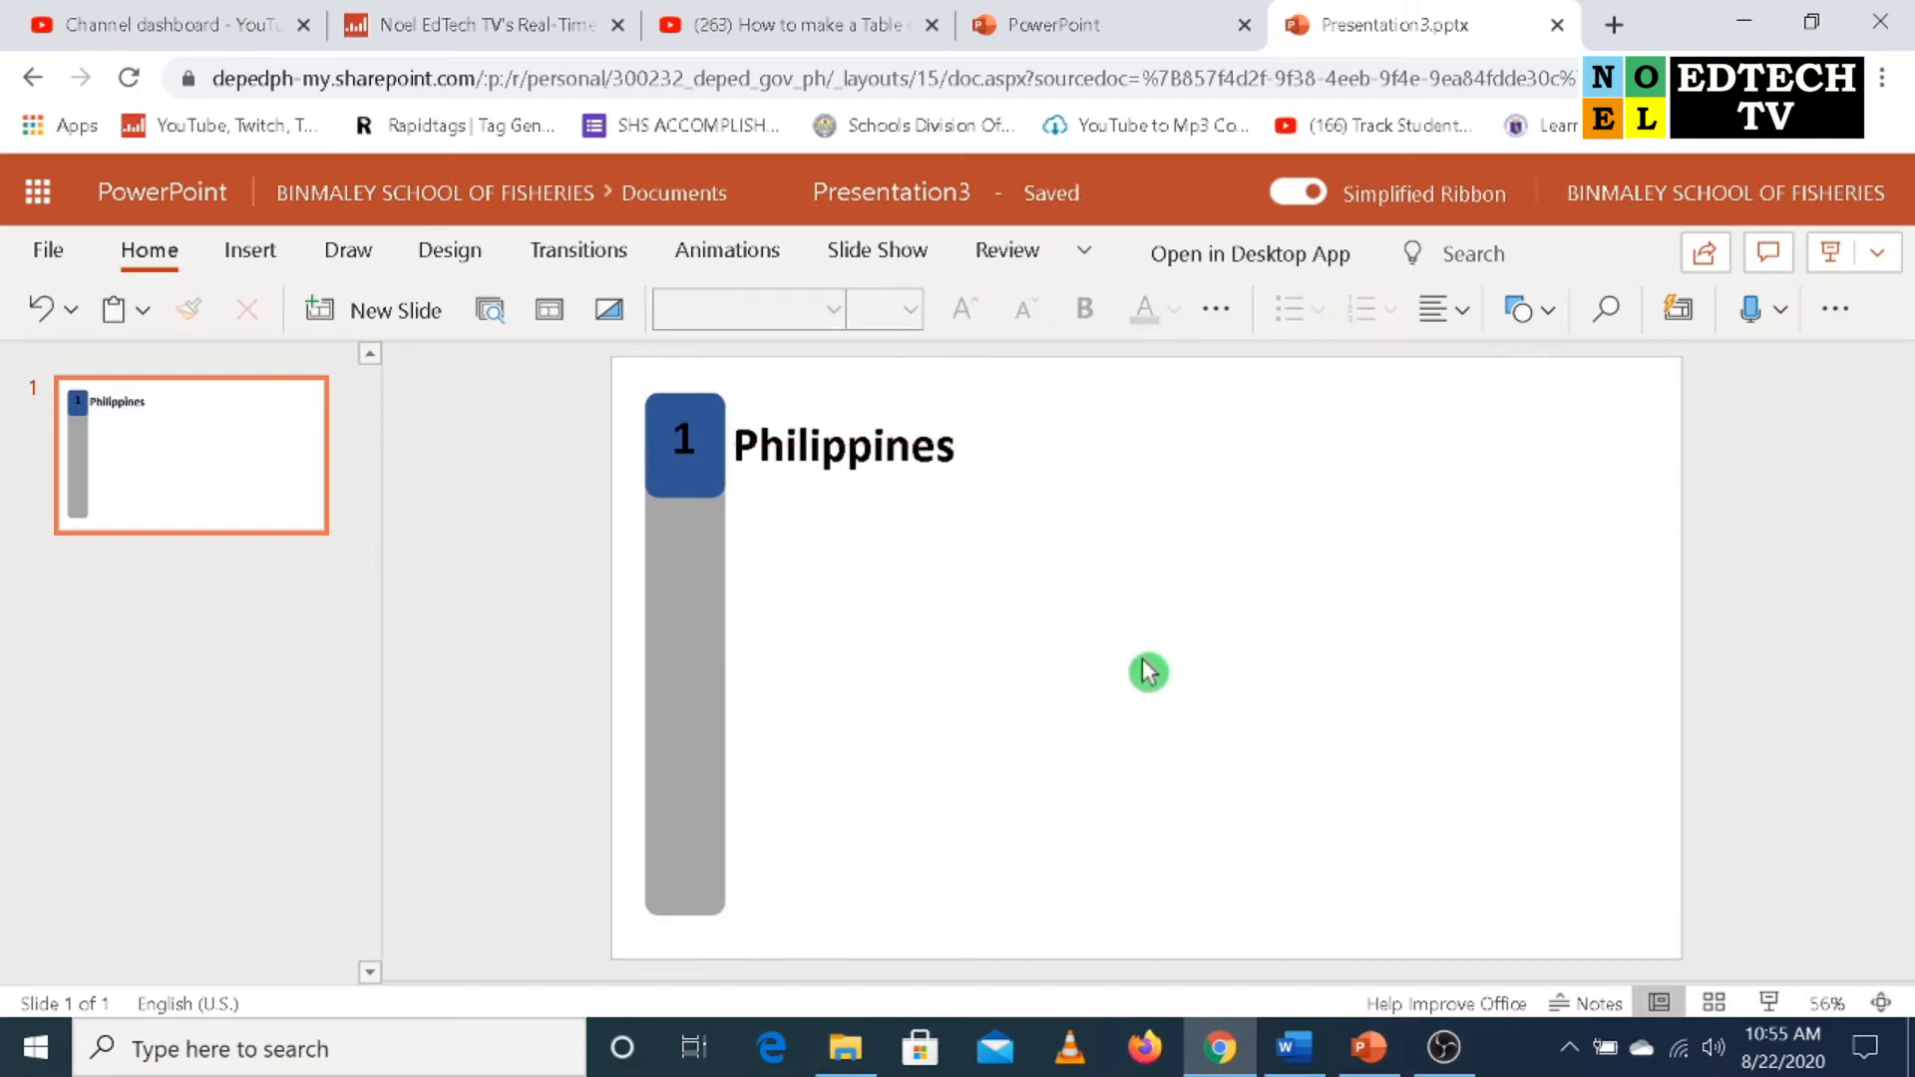
Duplicate the slide and, on the copy, extend the blue block downward to cover about the top third of the gray bar.
{"action": "right_click", "coordinate": [240, 498]}
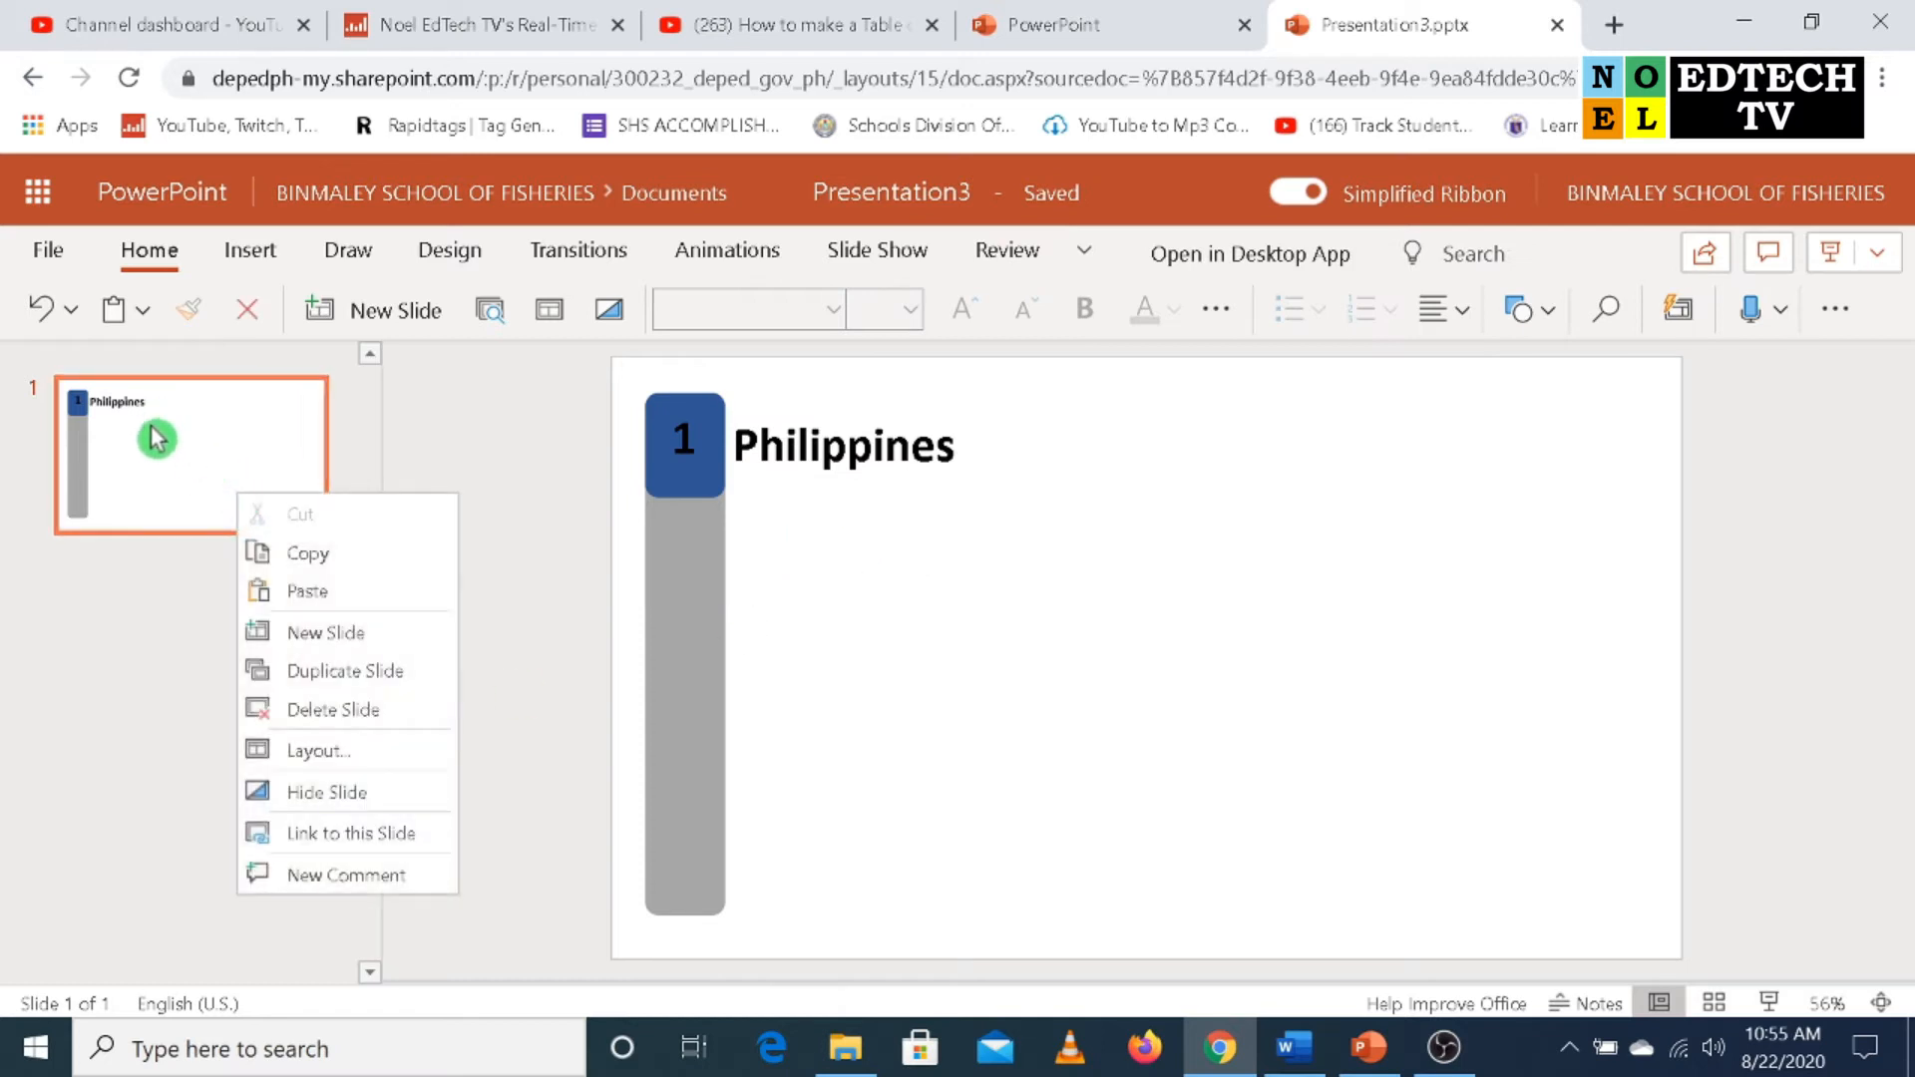
{"action": "left_click", "coordinate": [375, 673]}
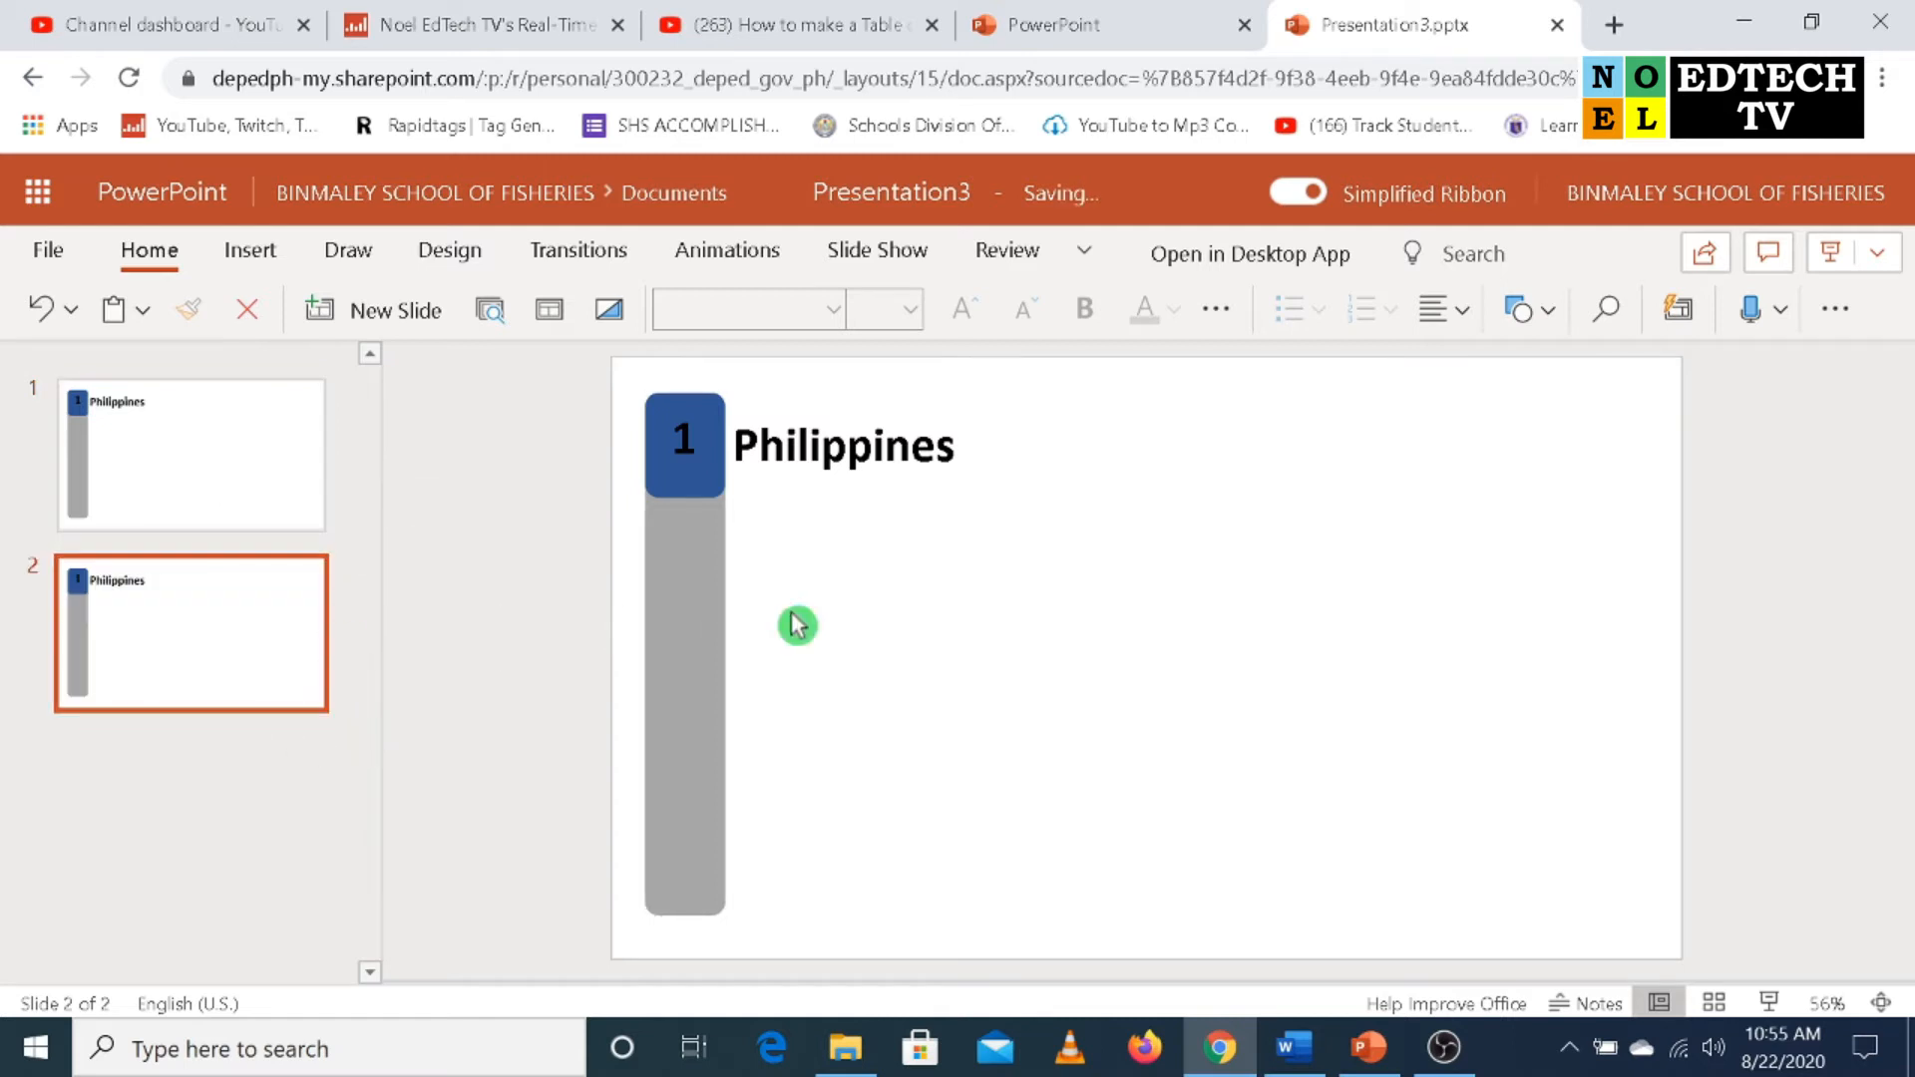
{"action": "left_click", "coordinate": [698, 495]}
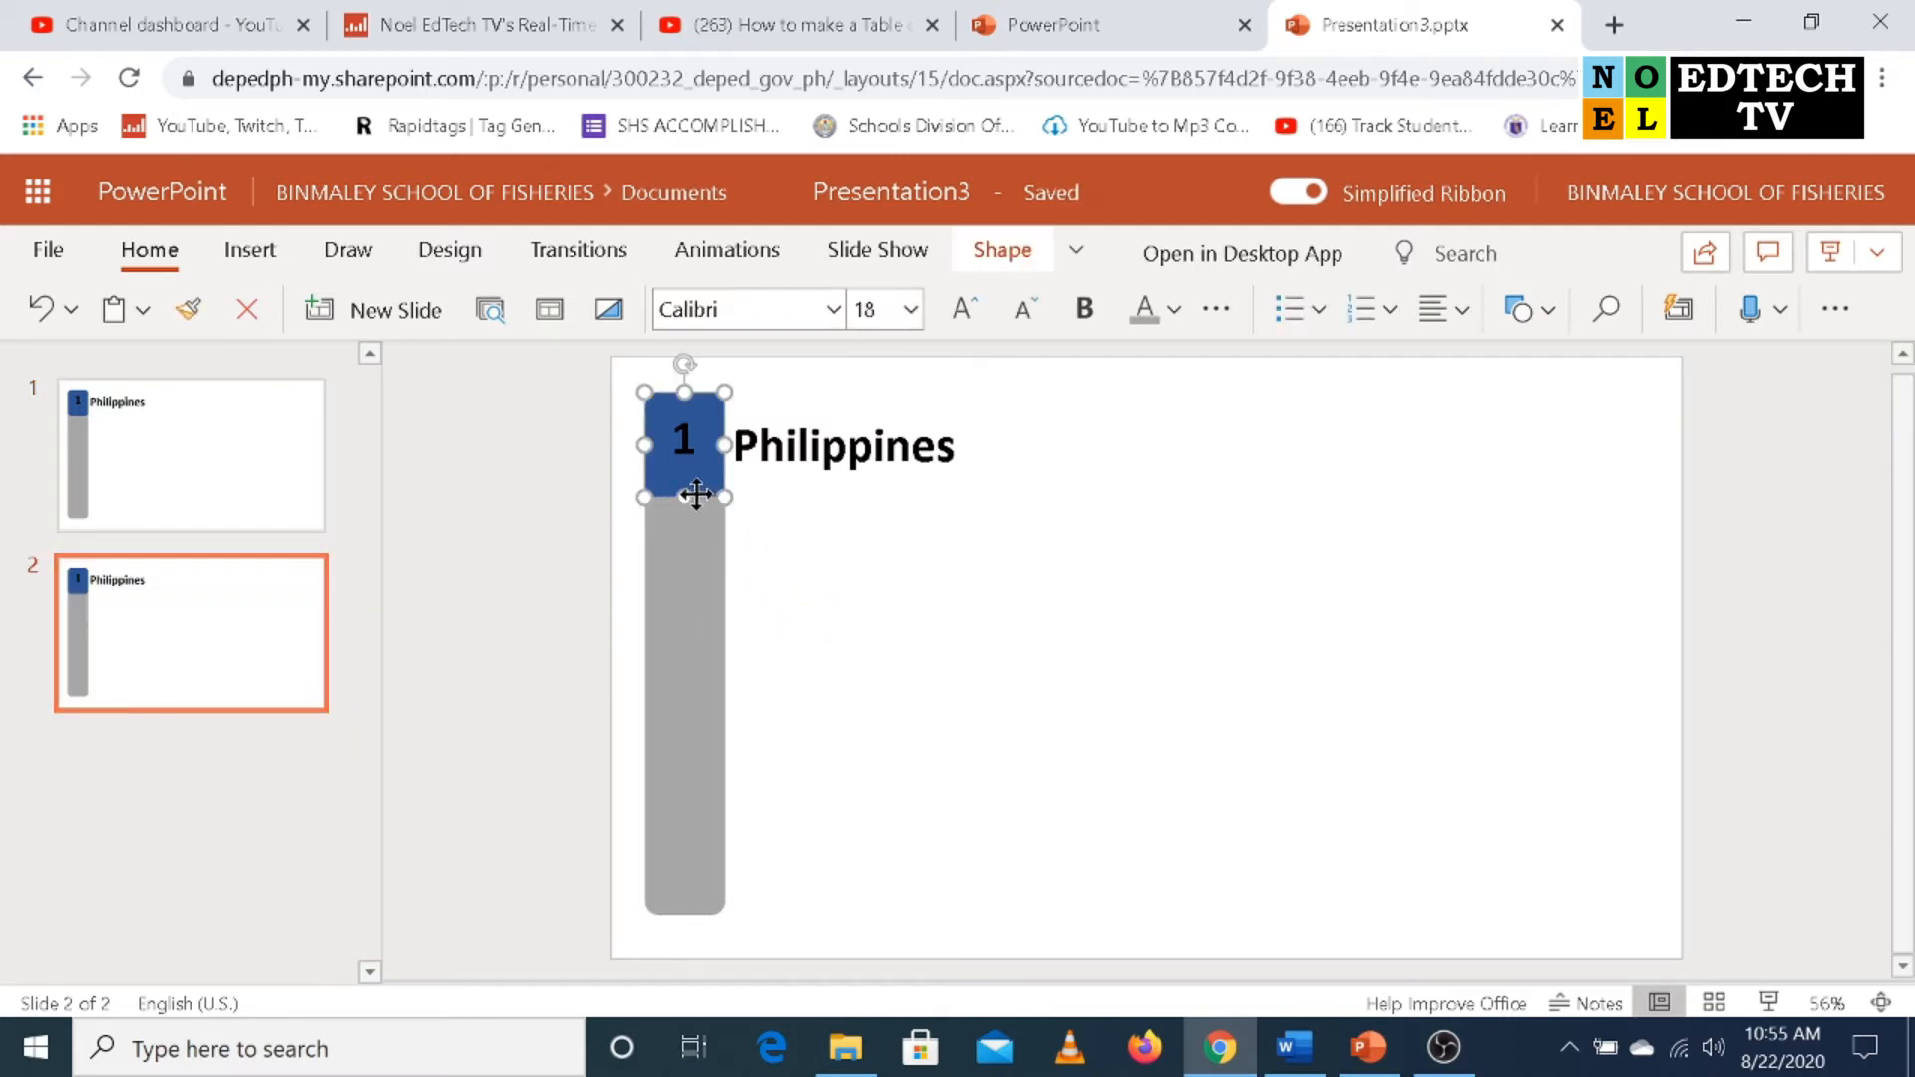
{"action": "left_click_drag", "start_coordinate": [690, 540], "coordinate": [694, 576]}
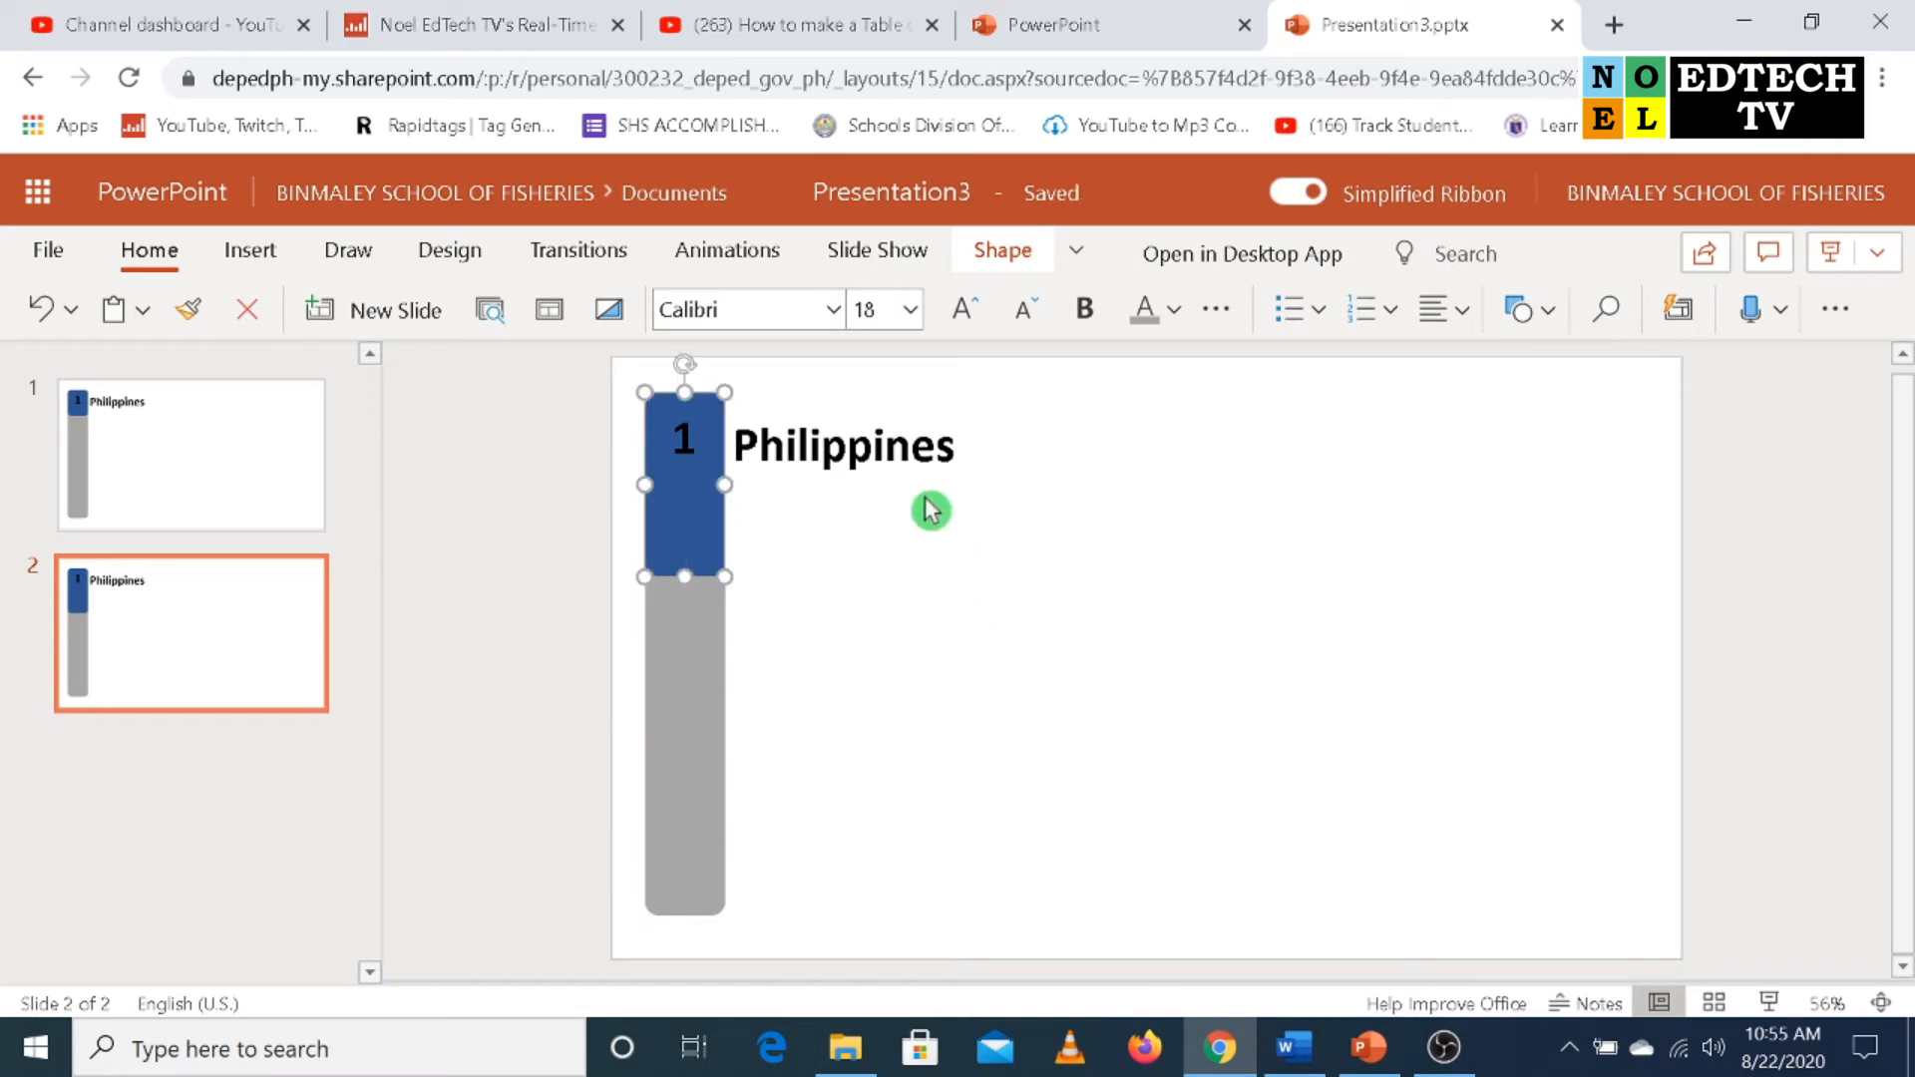
Select the Philippines text box and the number 1 text box together on the second slide.
{"action": "left_click", "coordinate": [910, 446]}
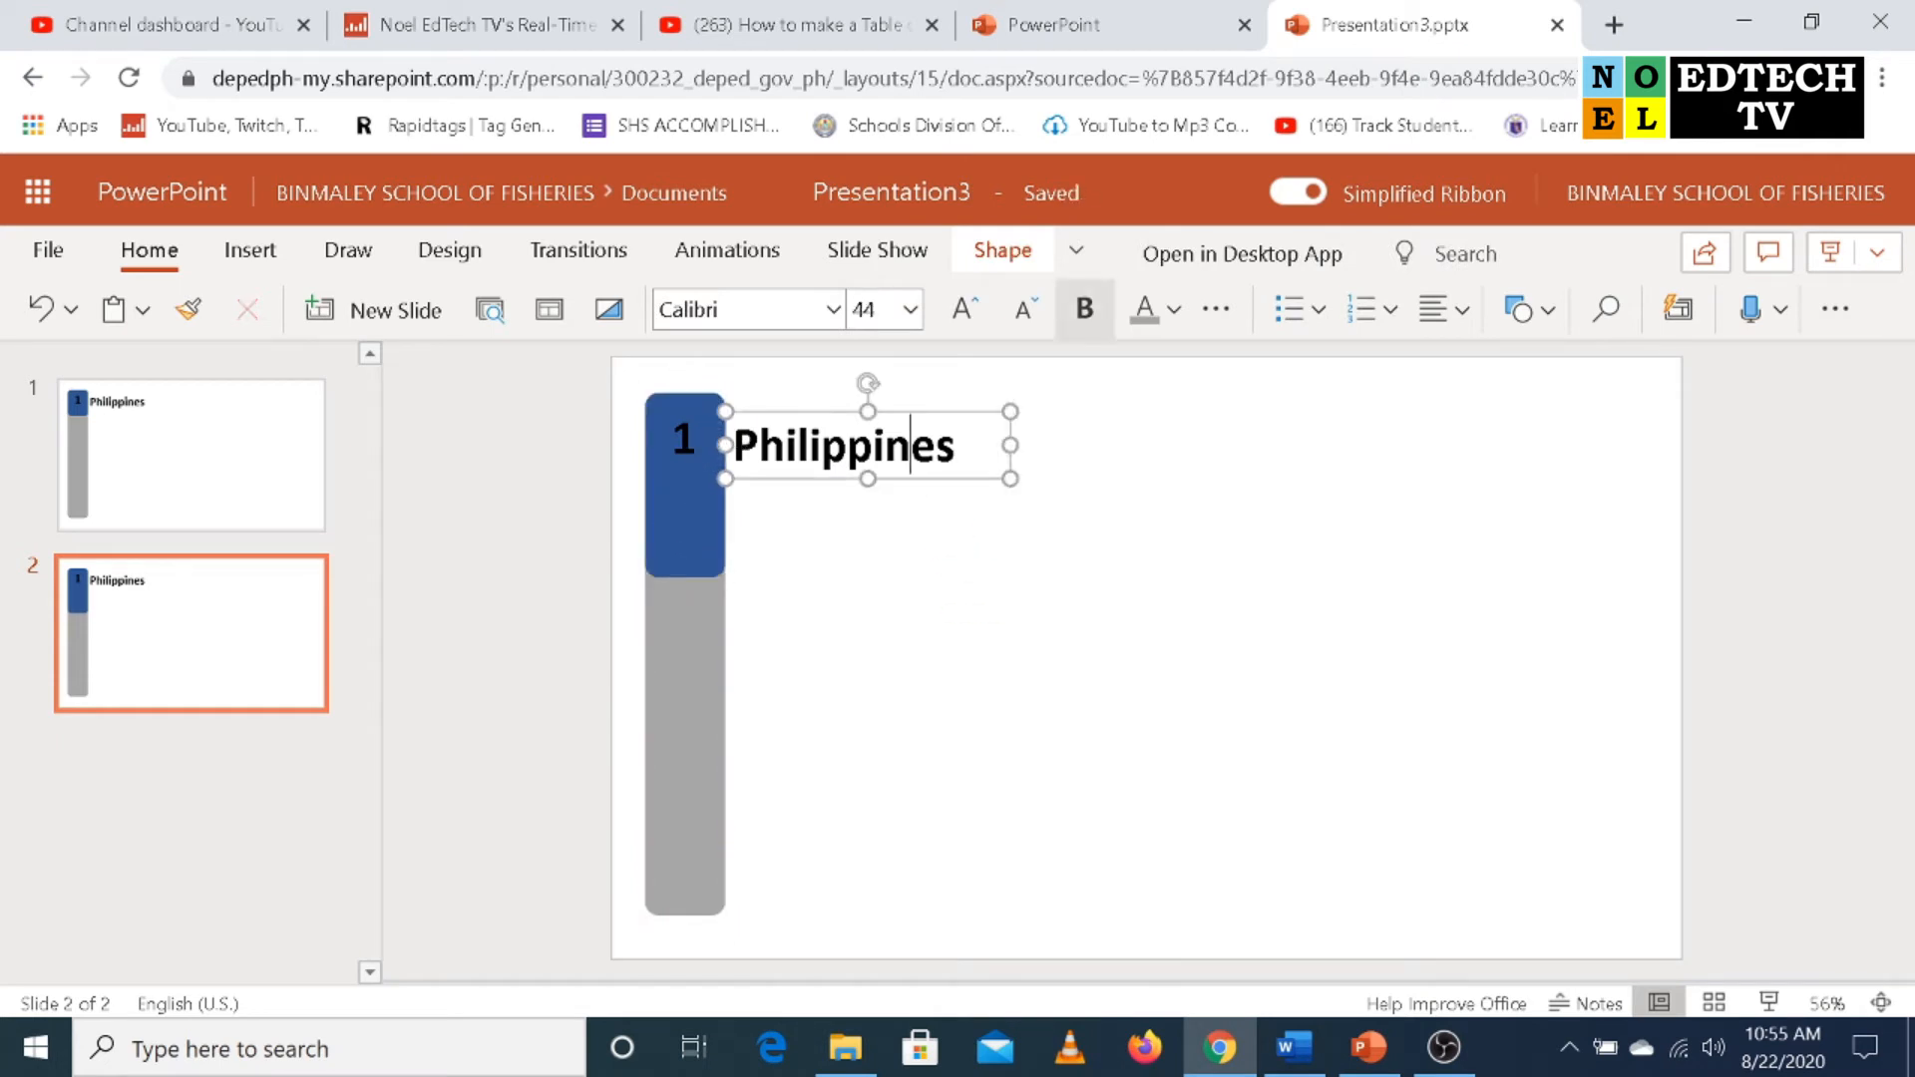
{"action": "left_click", "coordinate": [688, 460], "text": "shift"}
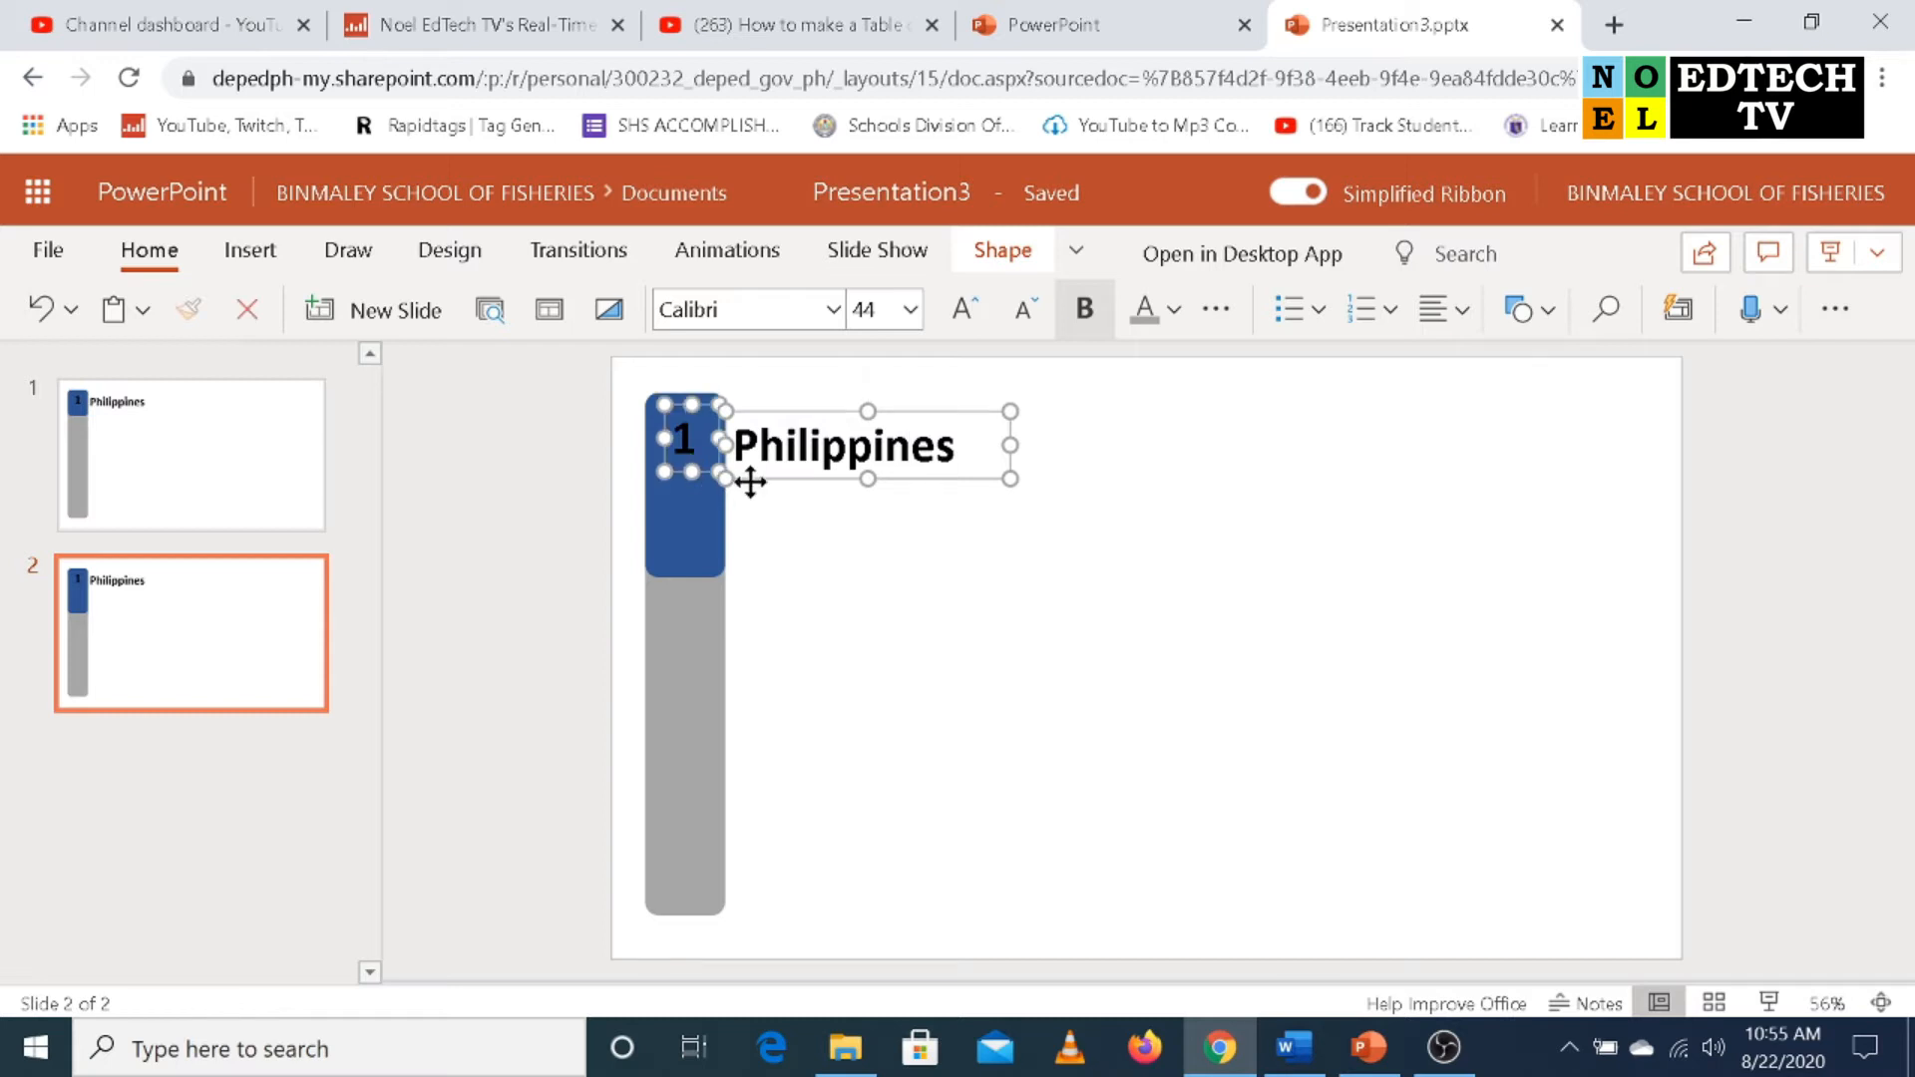